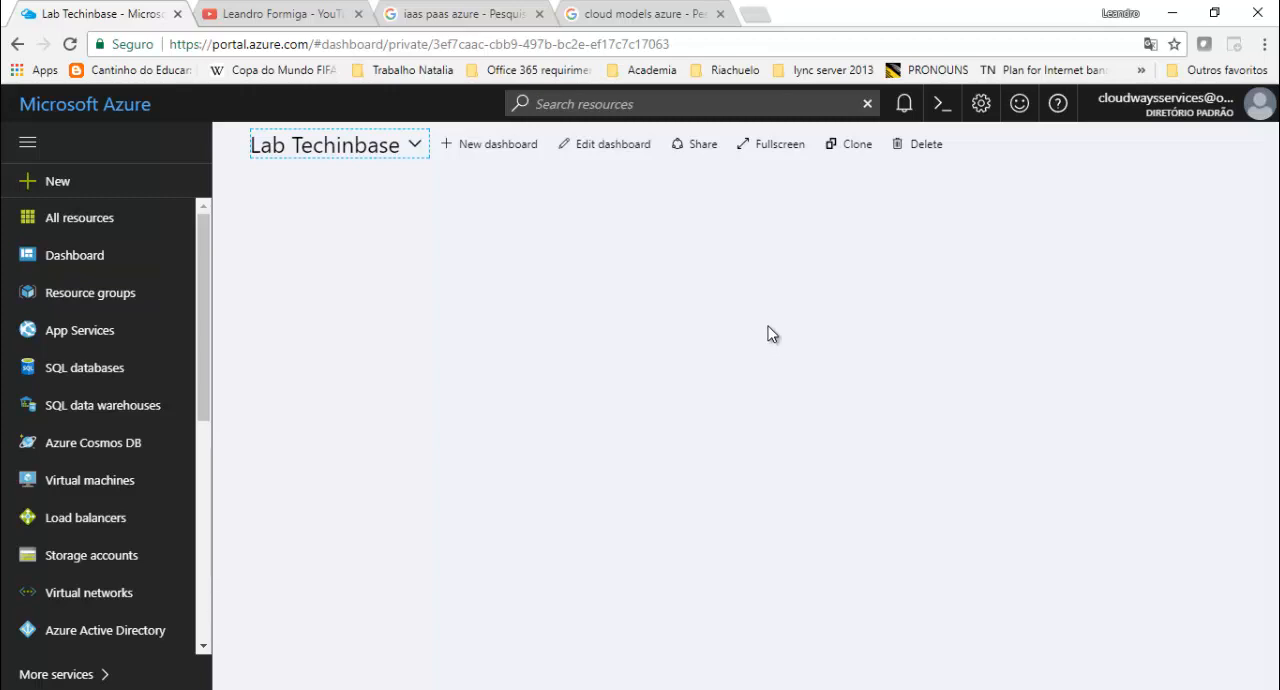
- View the Painel dashboard and return to the Lab Techinbase dashboard
click(420, 143)
click(373, 246)
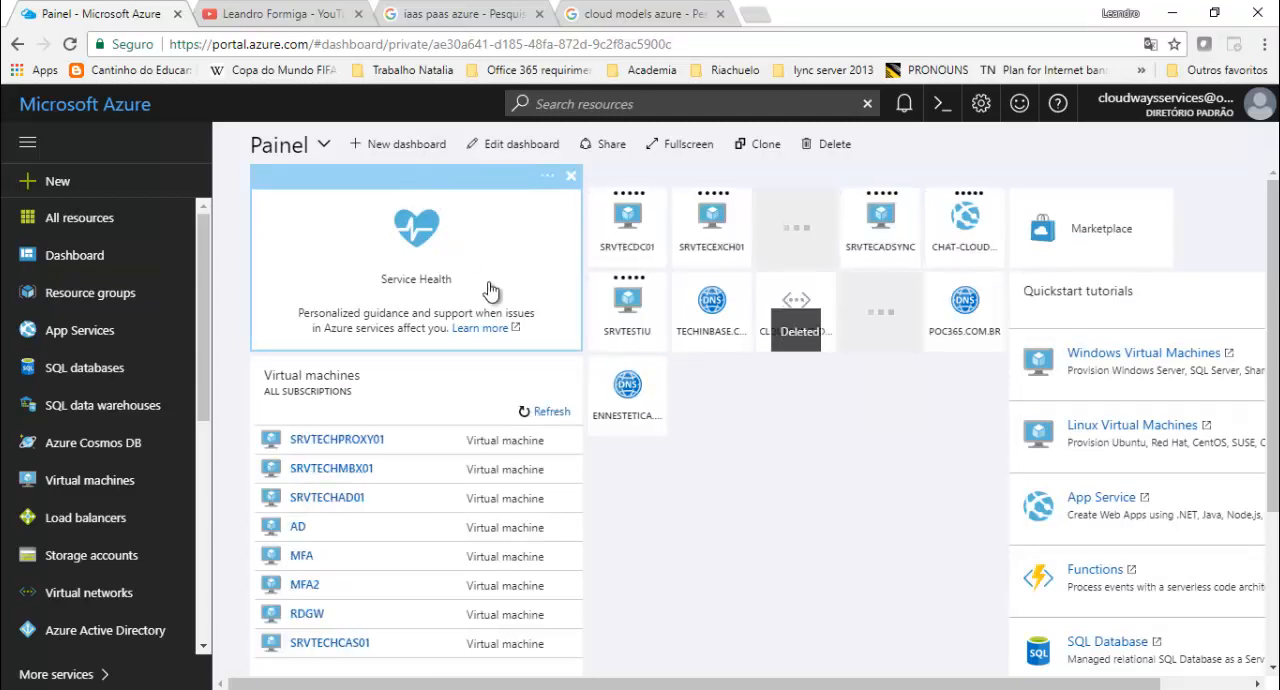
click(324, 145)
click(355, 218)
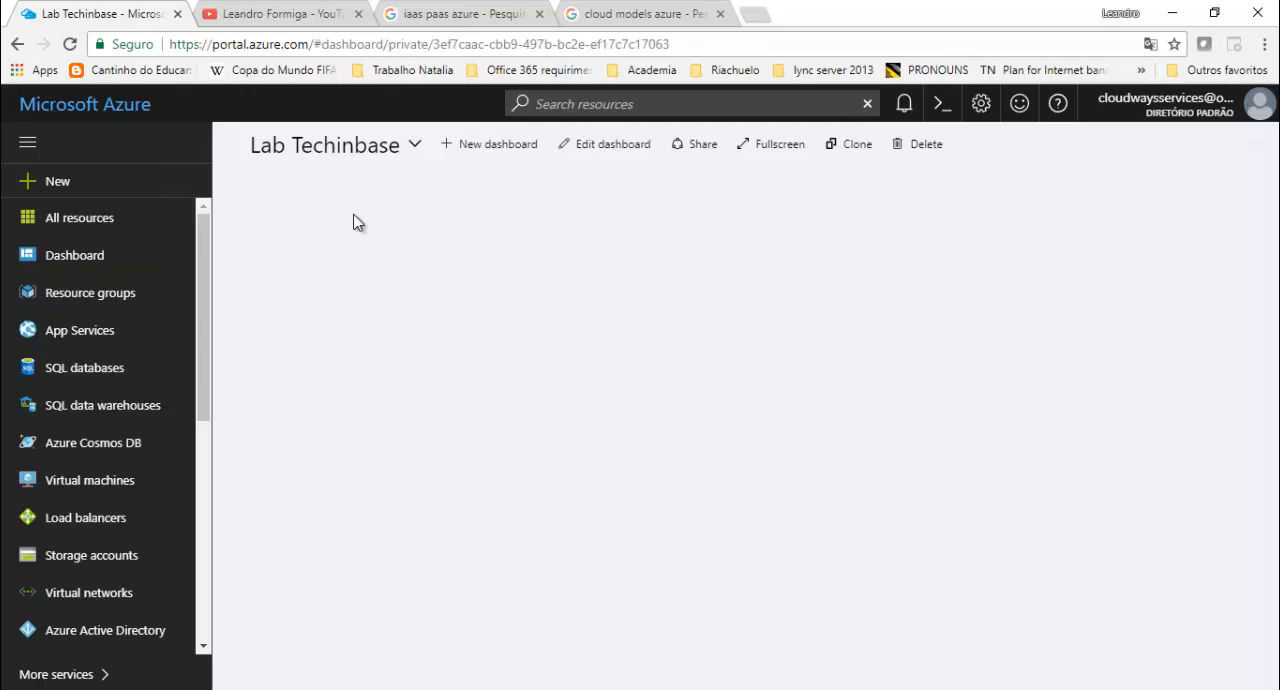
drag(206, 241, 222, 535)
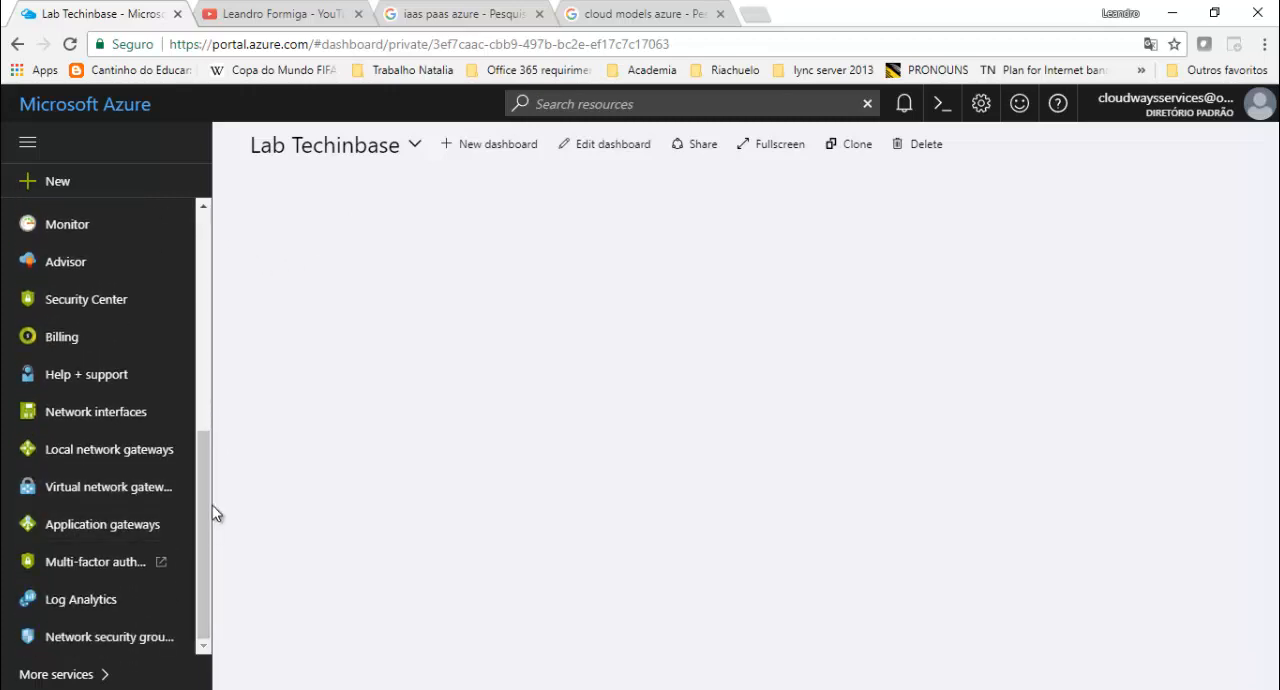
drag(203, 452, 228, 143)
drag(204, 440, 216, 180)
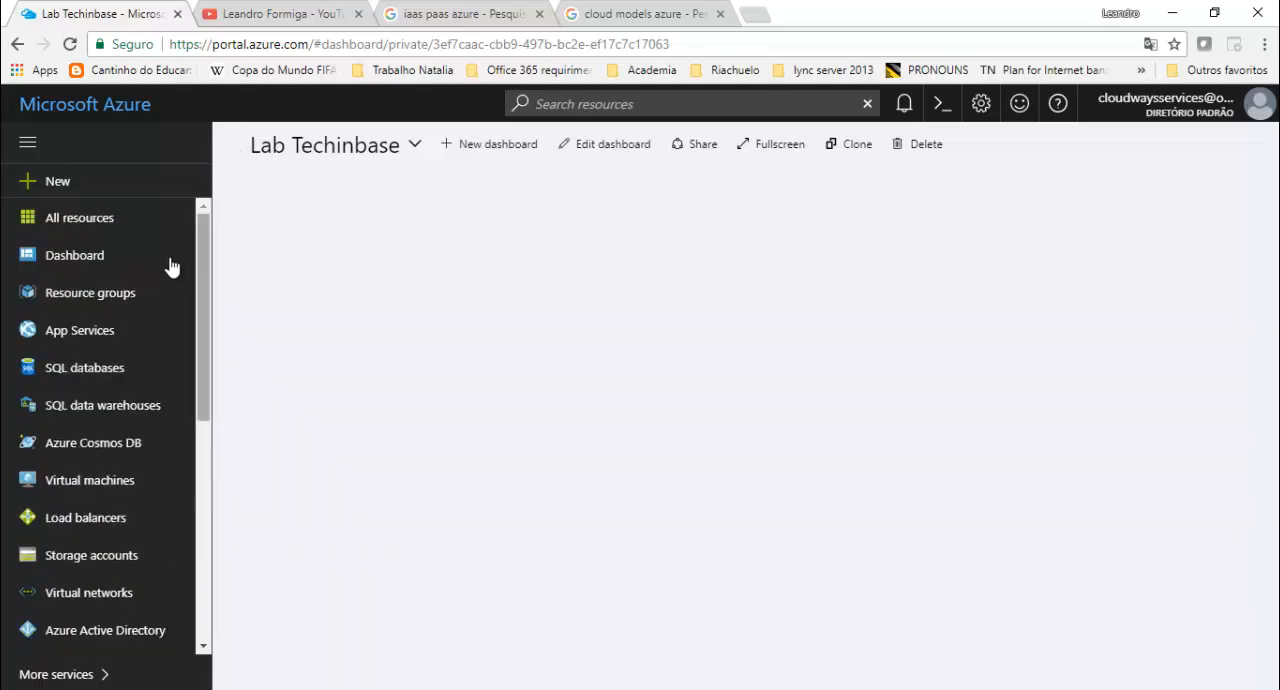
mouse_move(177, 257)
mouse_down()
mouse_move(185, 355)
mouse_move(191, 253)
mouse_up()
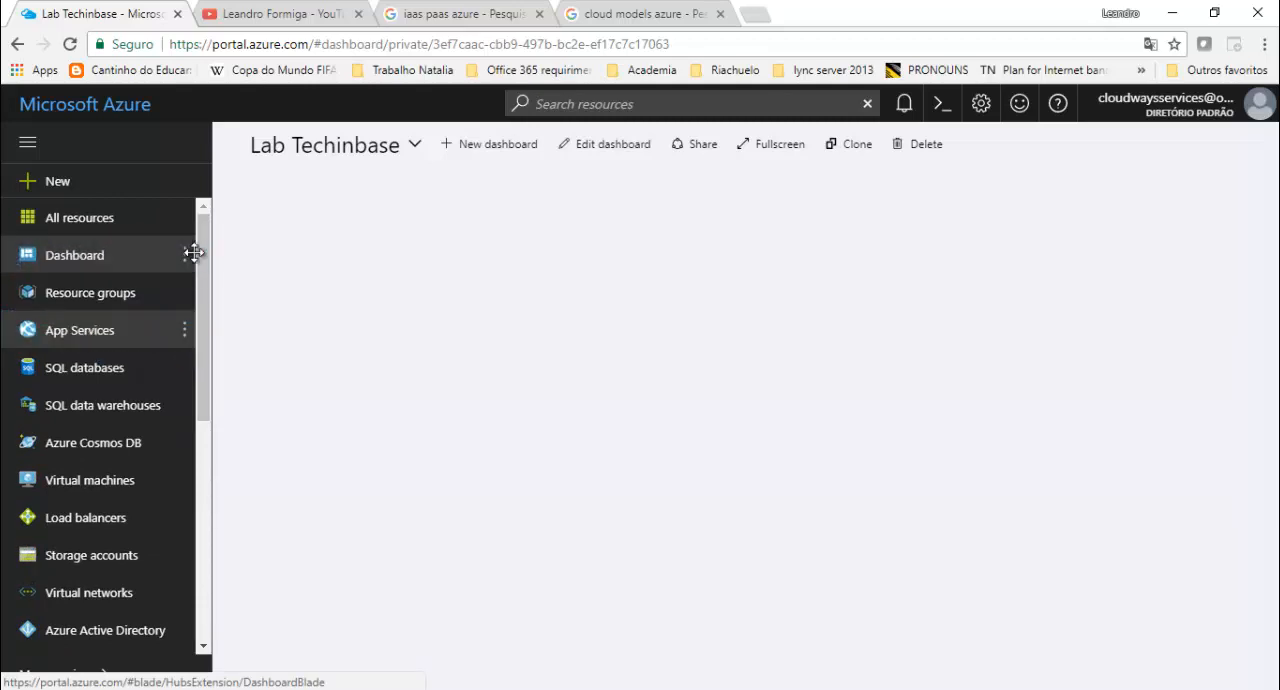
- Review the list of all resources down to its end and close it
click(76, 223)
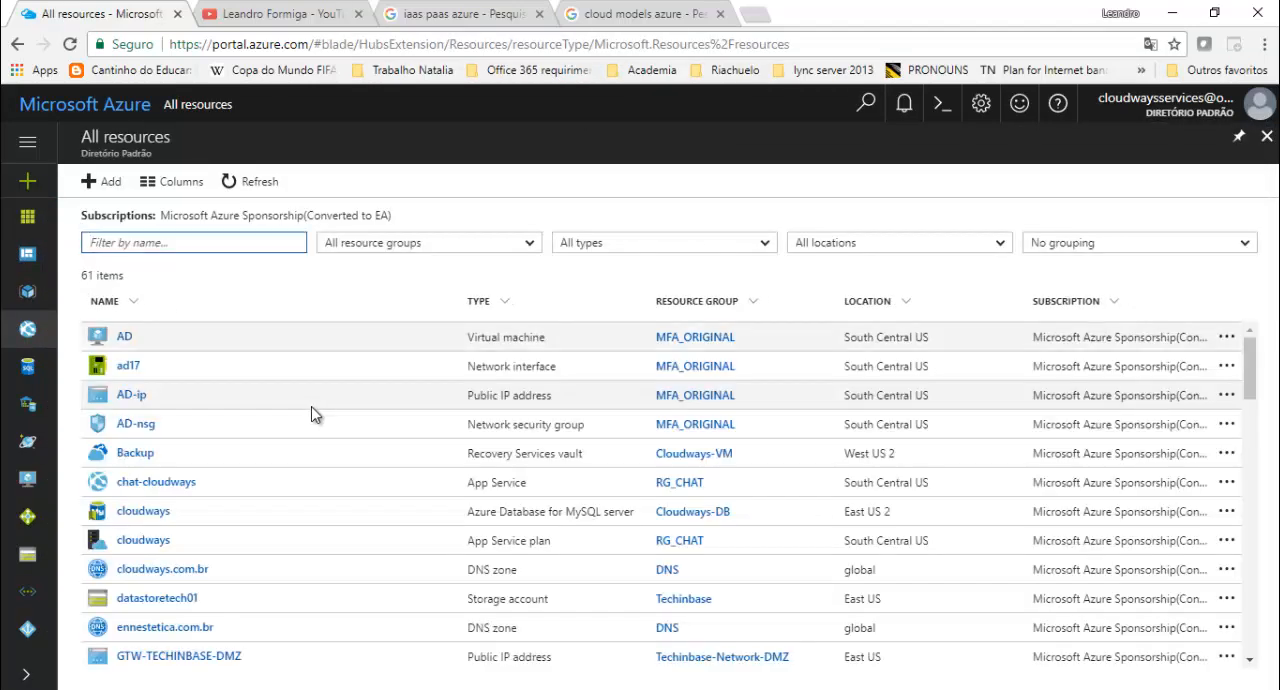
scroll(330, 415, down, 8)
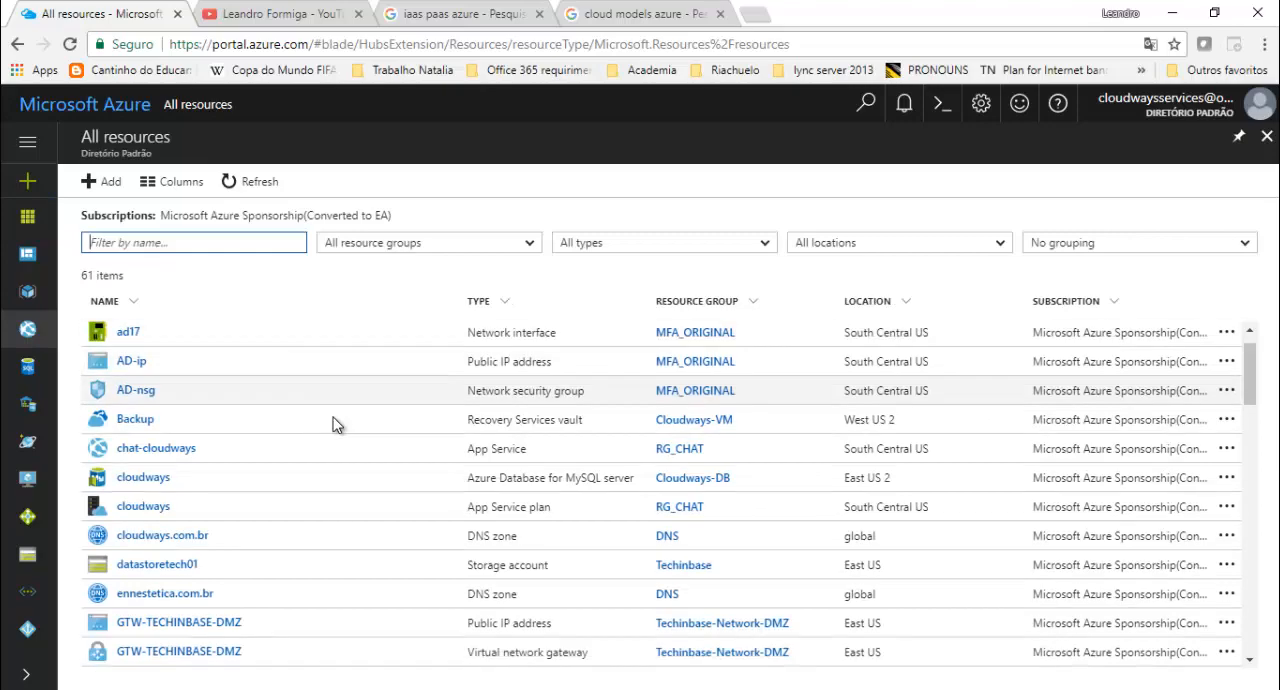
scroll(335, 416, down, 10)
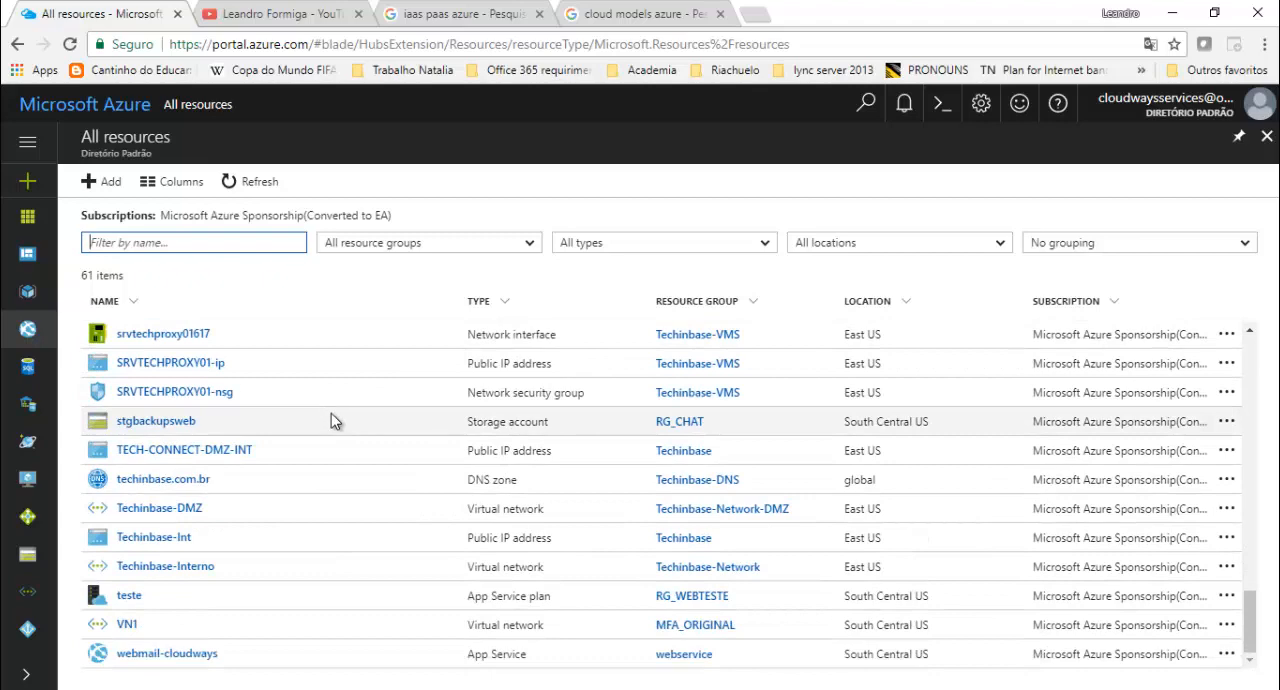
click(1266, 138)
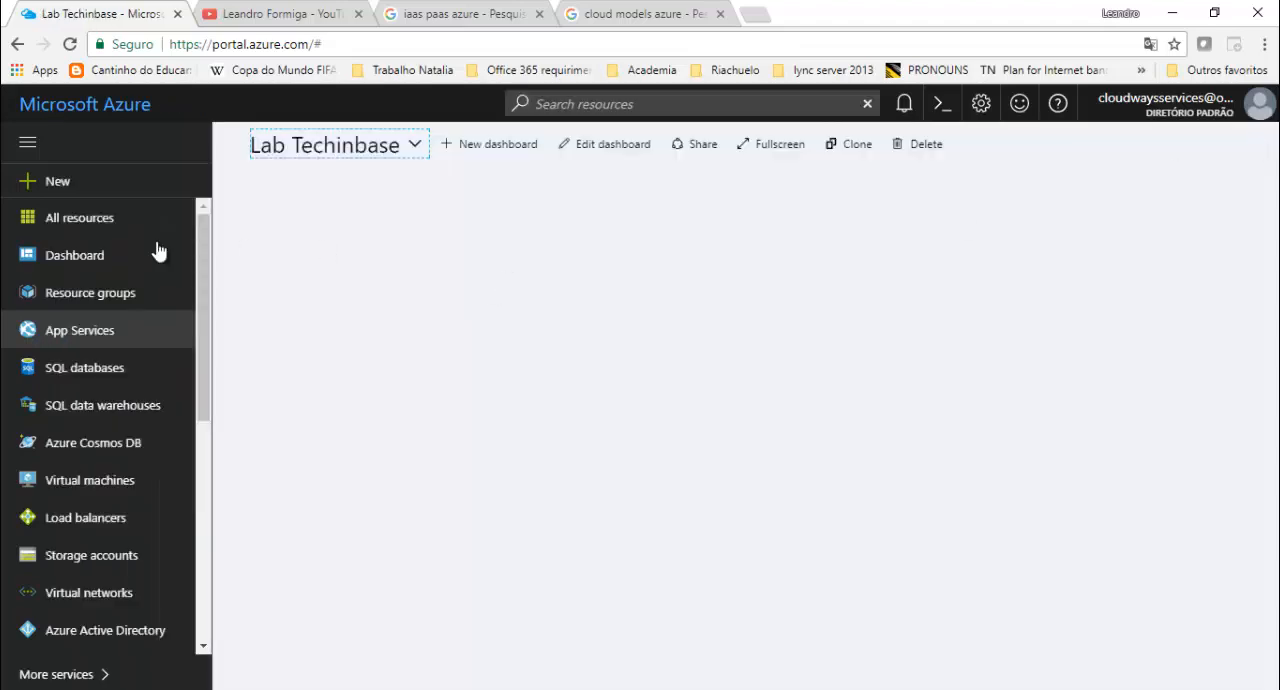
- Review the virtual machines list from the full service catalogue and the network interfaces list, closing each one
drag(197, 232, 222, 543)
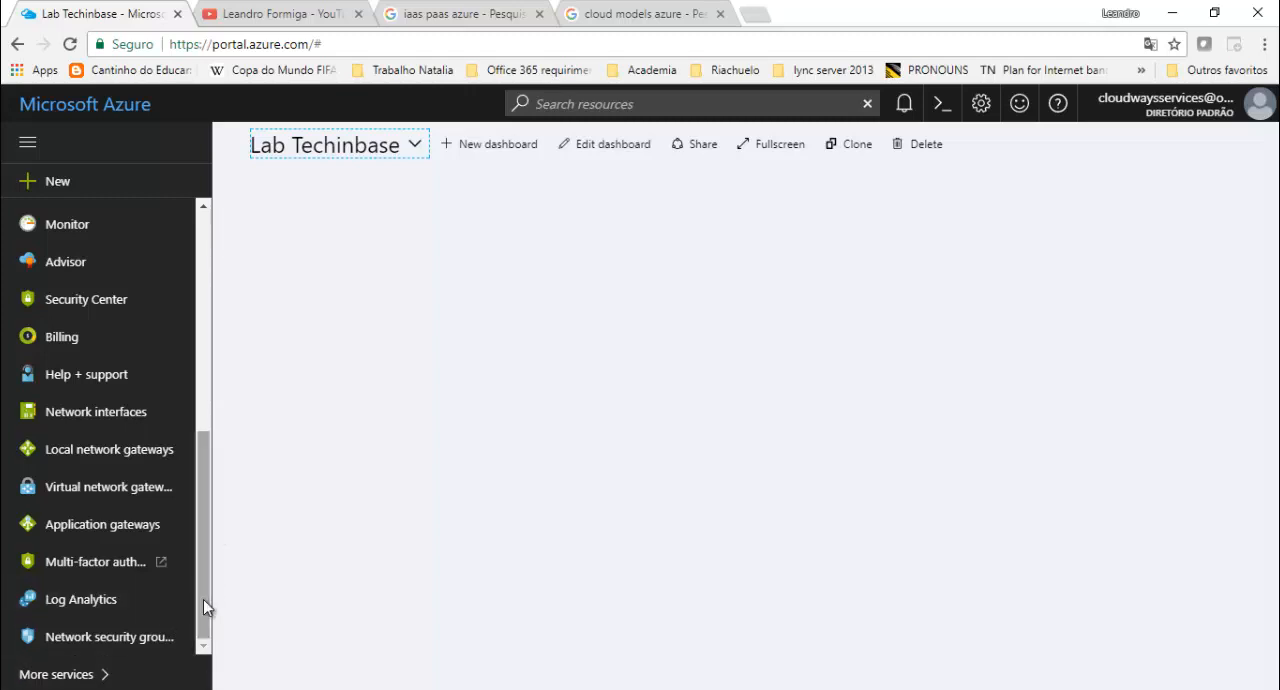
click(112, 676)
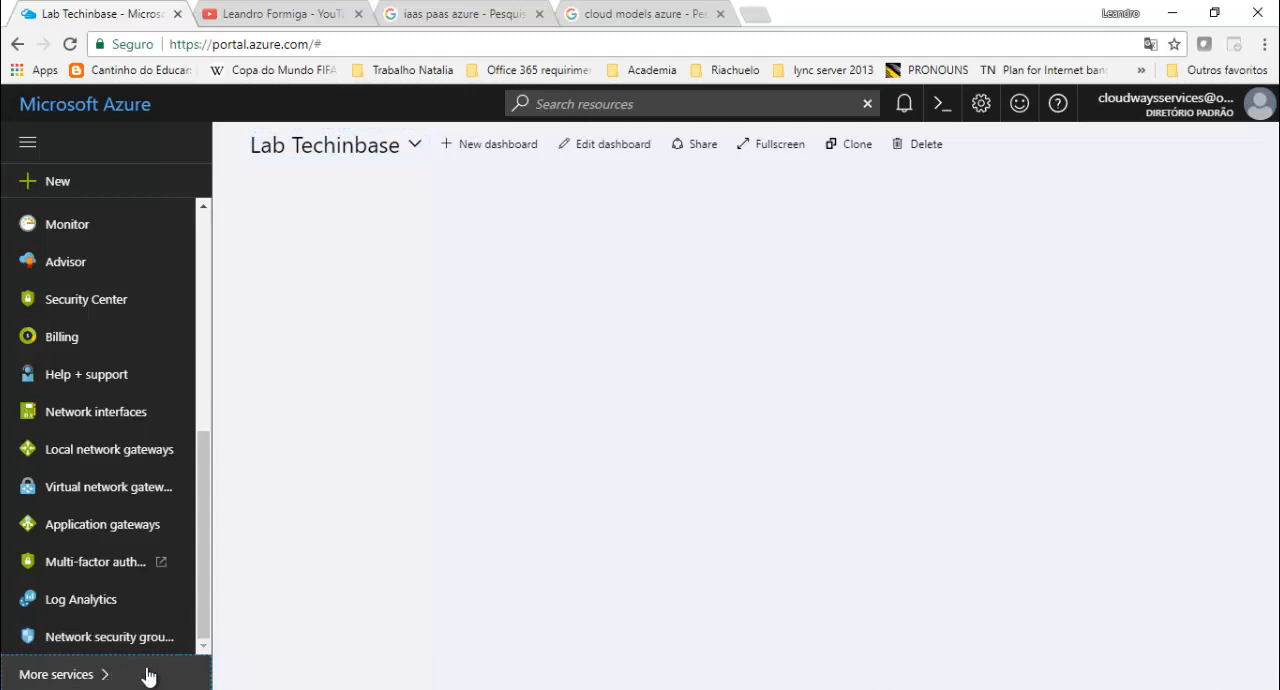
click(88, 677)
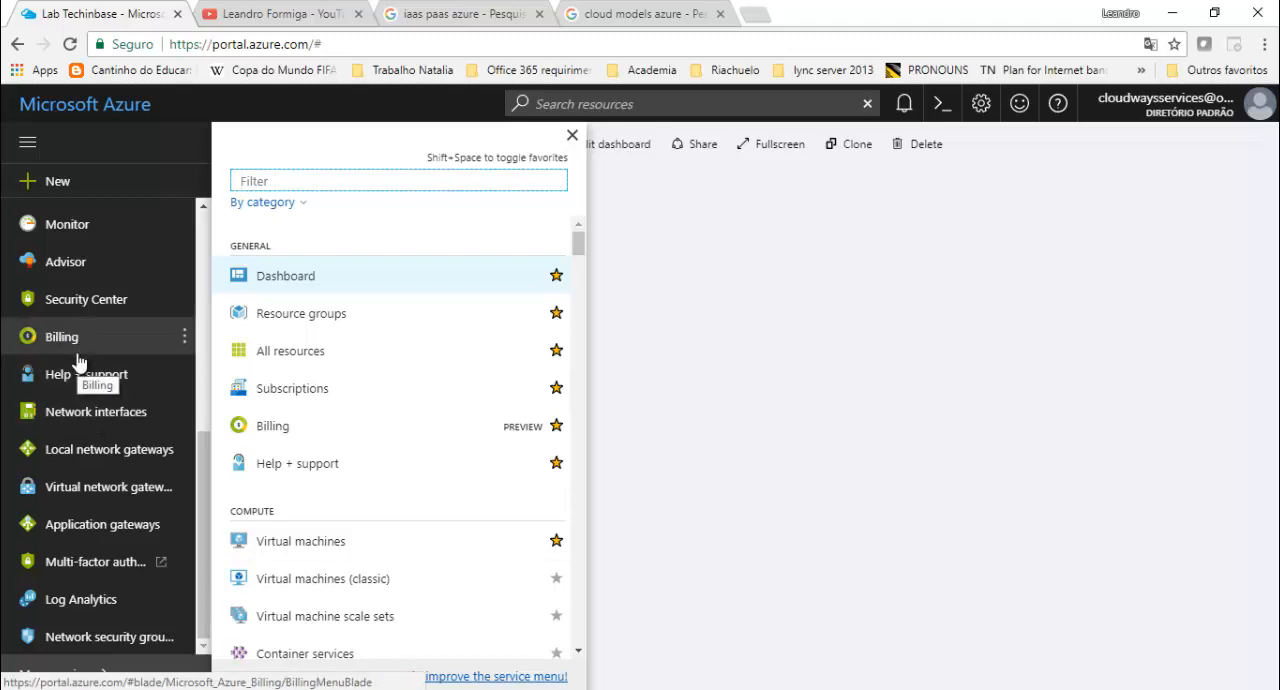
click(329, 546)
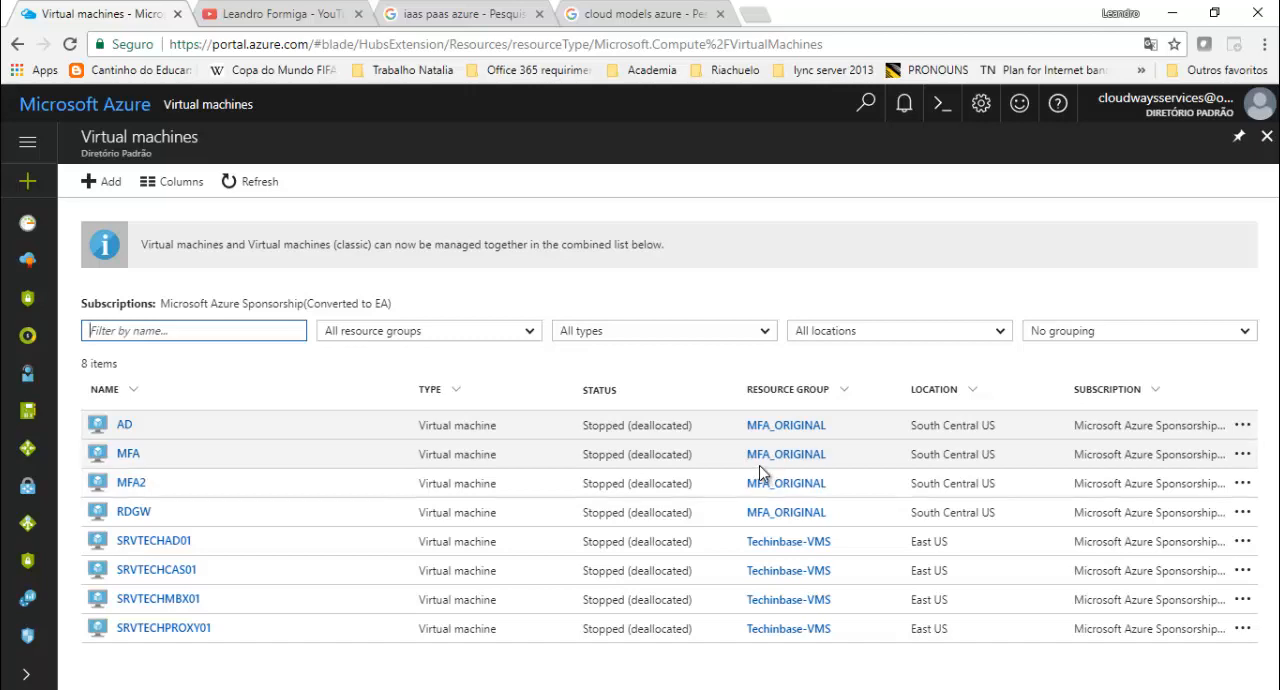
click(1266, 136)
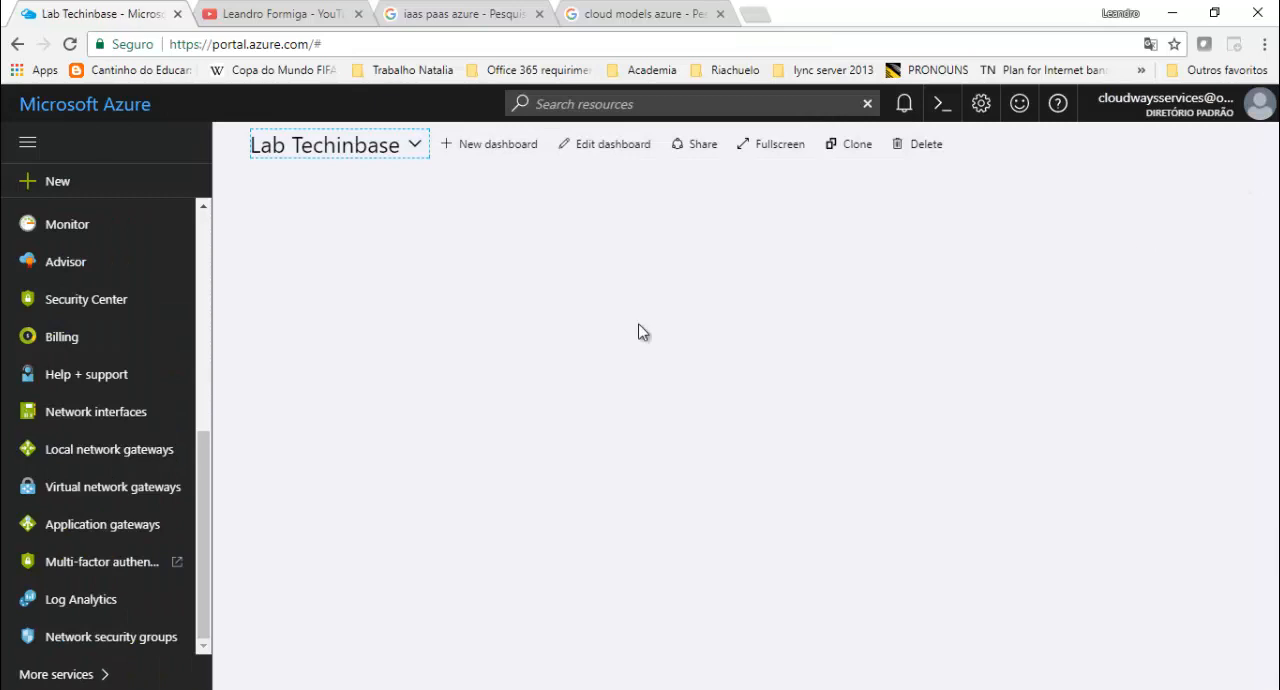
click(147, 420)
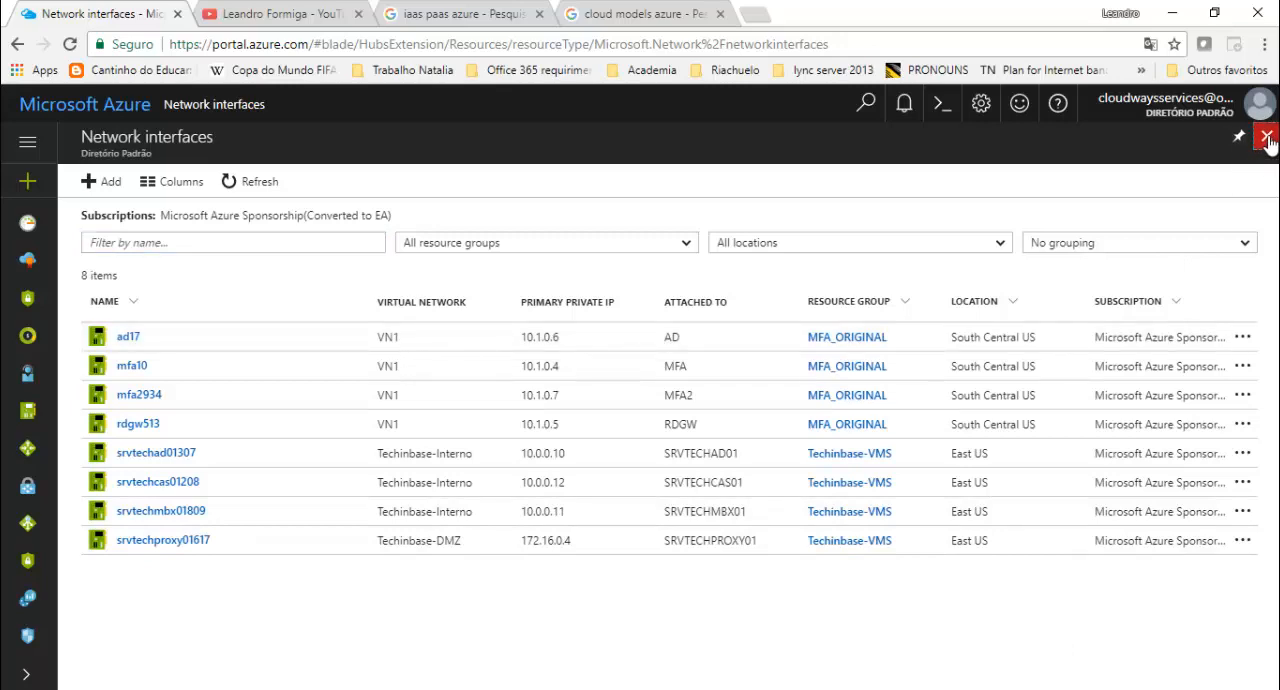
click(1267, 138)
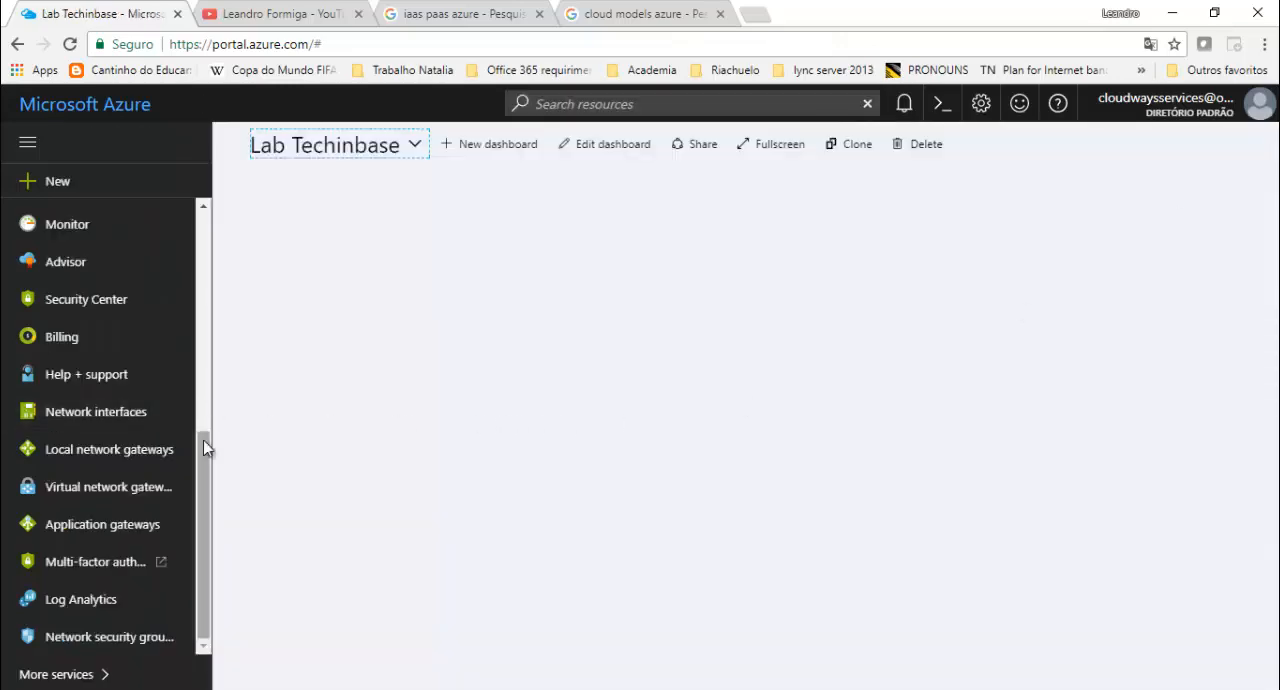
- Start creating a new virtual network from the virtual networks list
drag(206, 463, 210, 390)
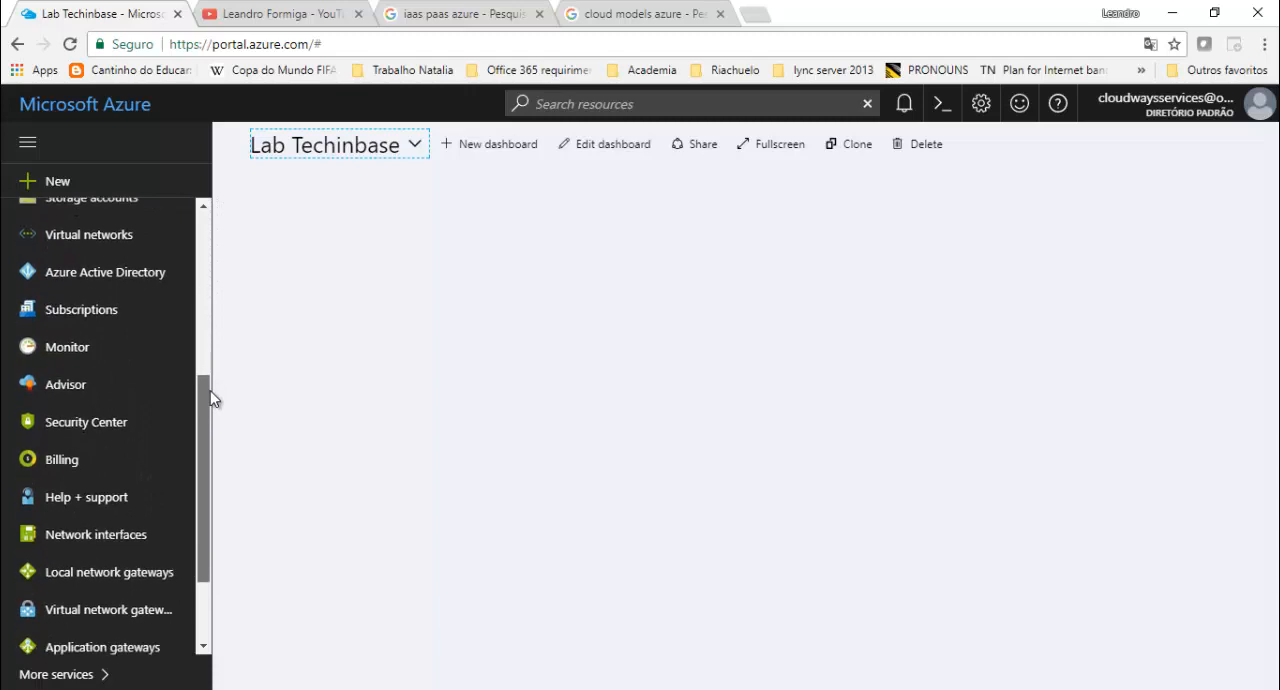
click(124, 236)
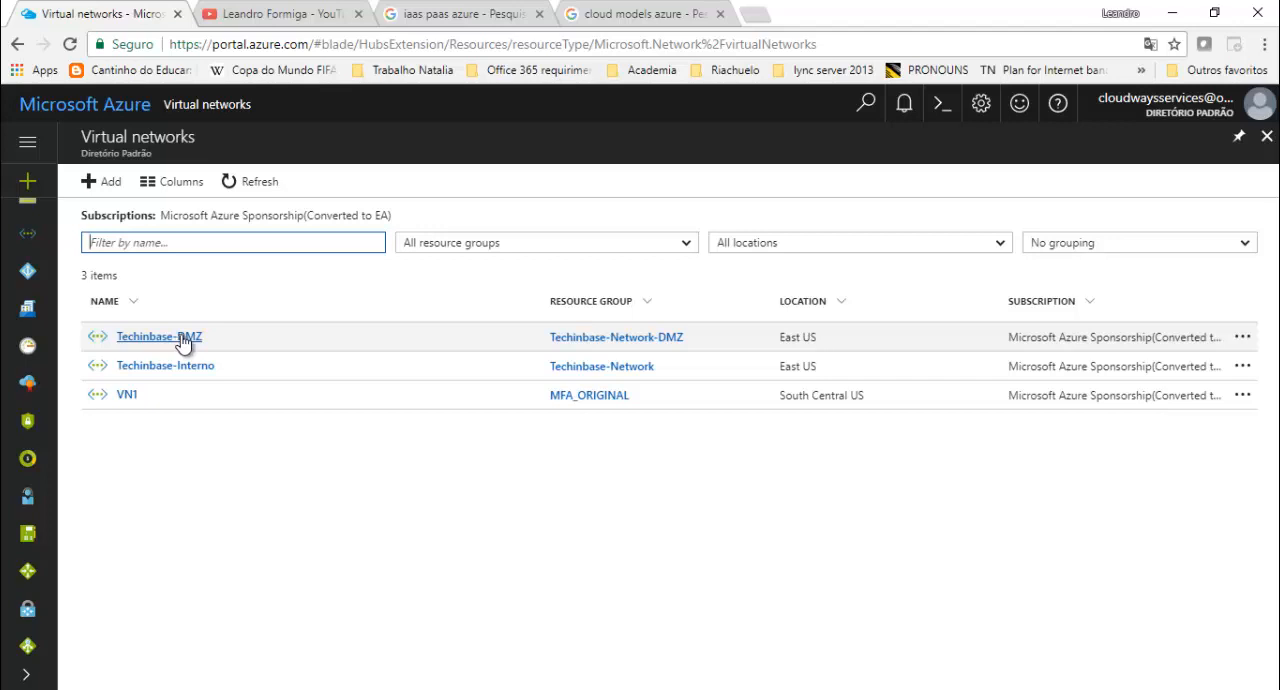
click(105, 188)
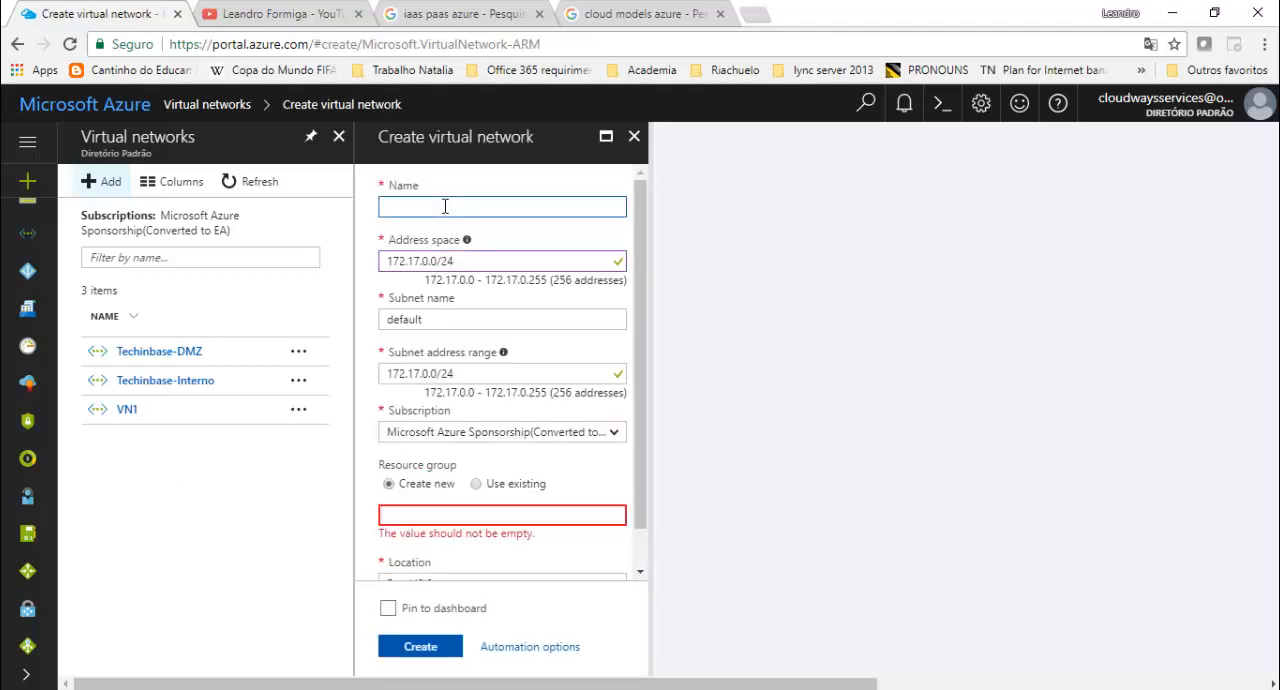
- Name the new virtual network teste
text(teste)
key(Tab)
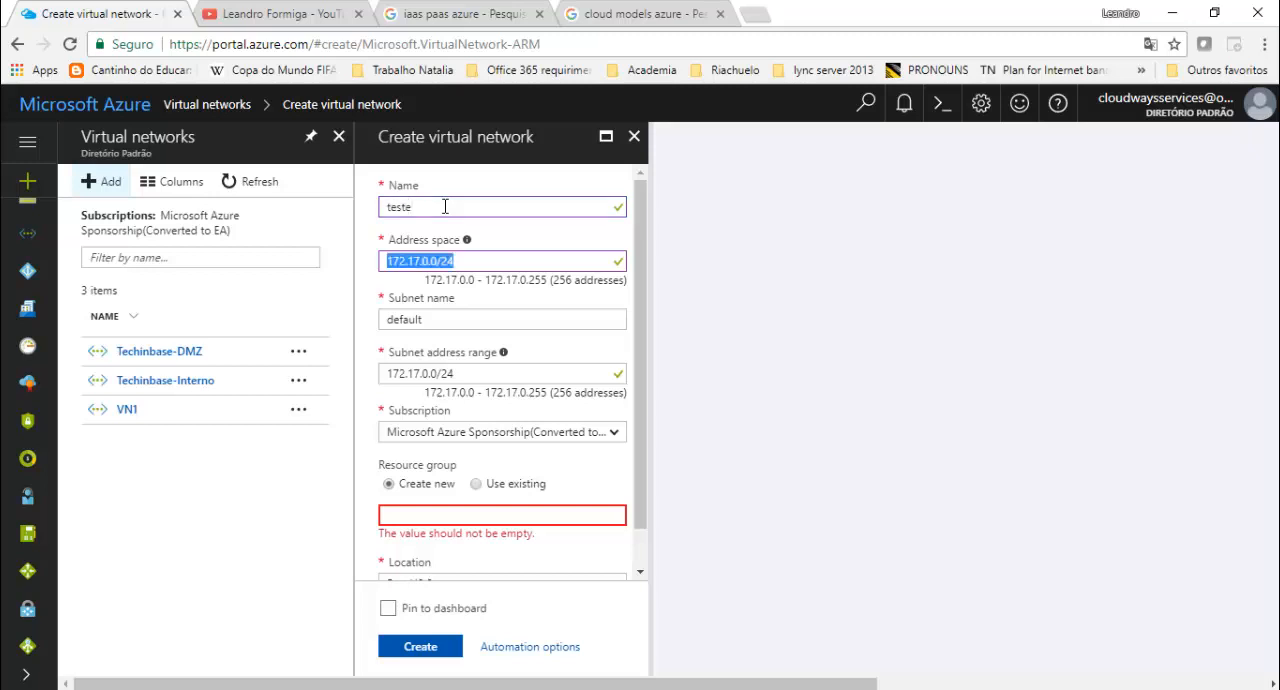
key(shift+Tab)
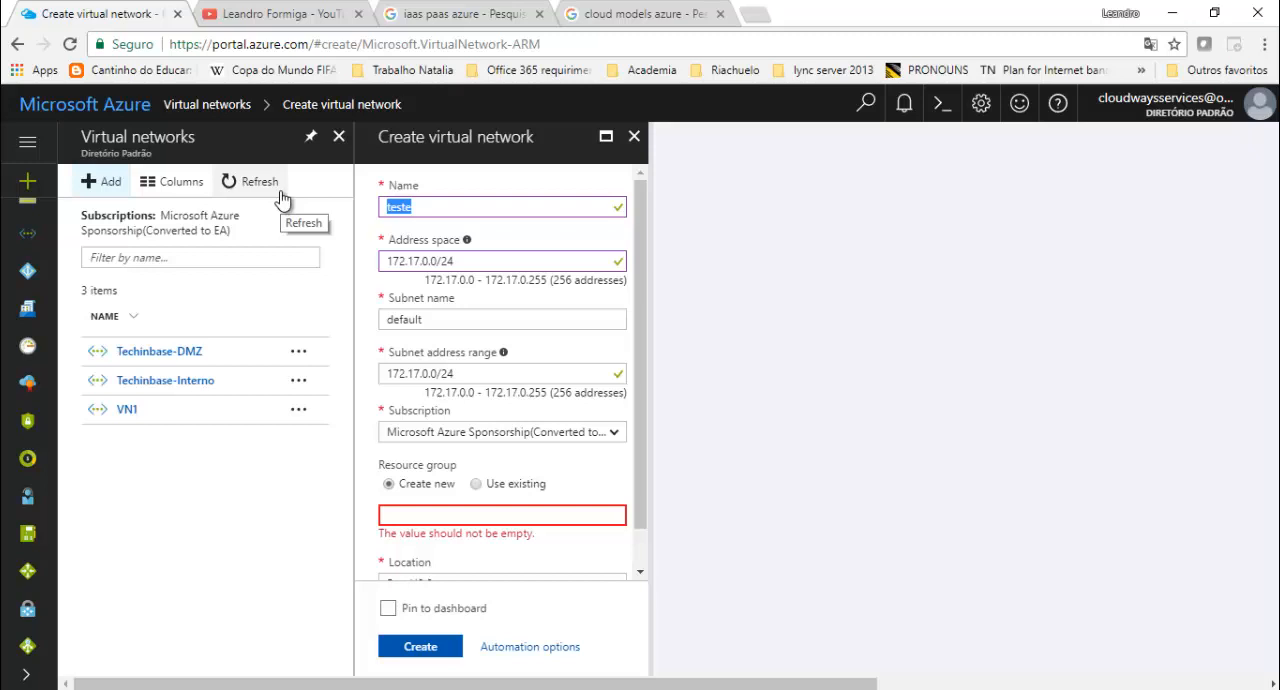
- Change the new virtual network's name to Net_Prod_Tech
text(NT)
key(BackSpace)
key(BackSpace)
text(Net_Prod)
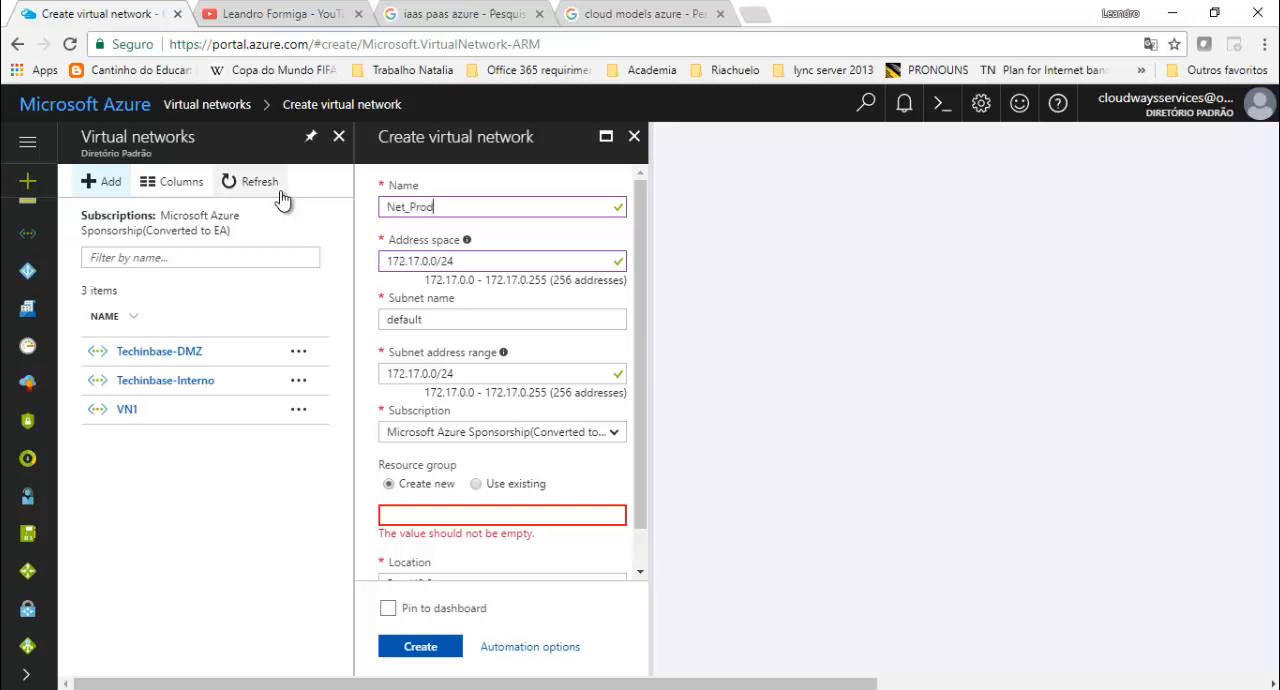
text(_Tech)
- Try setting the virtual network's address space to 192.168.1.0
click(443, 260)
click(492, 266)
drag(517, 265, 286, 262)
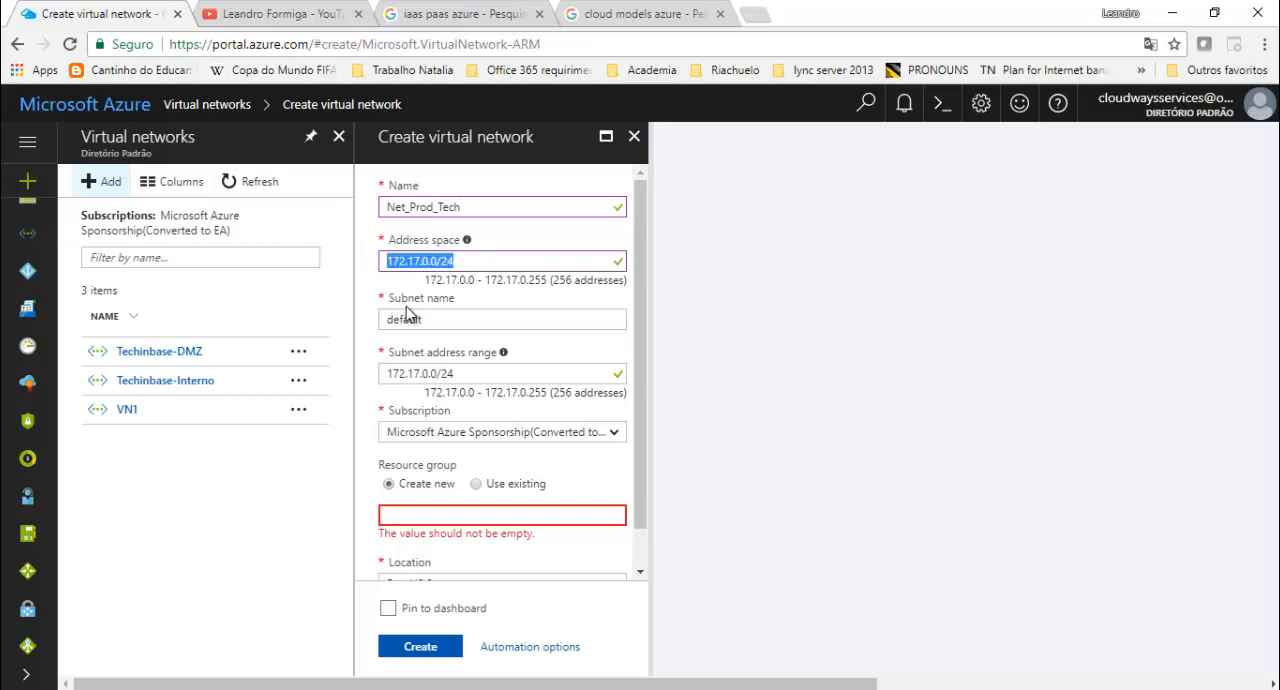
text(192.)
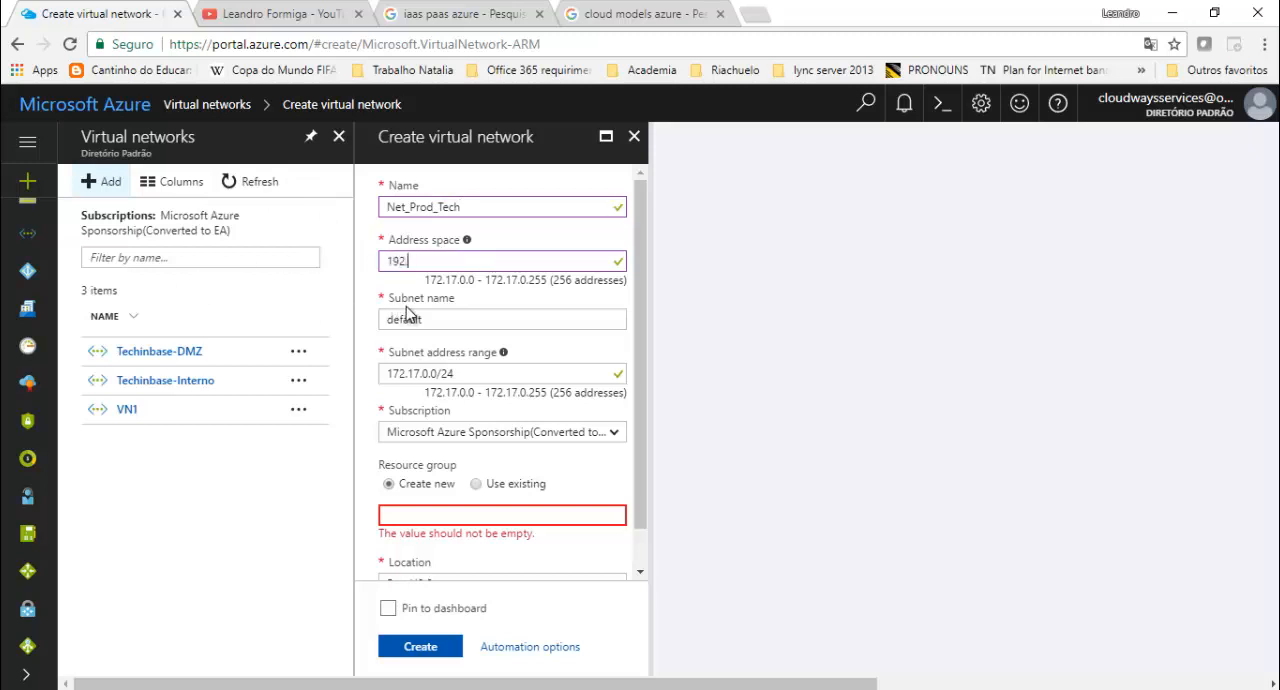
text(168.1.0)
key(Tab)
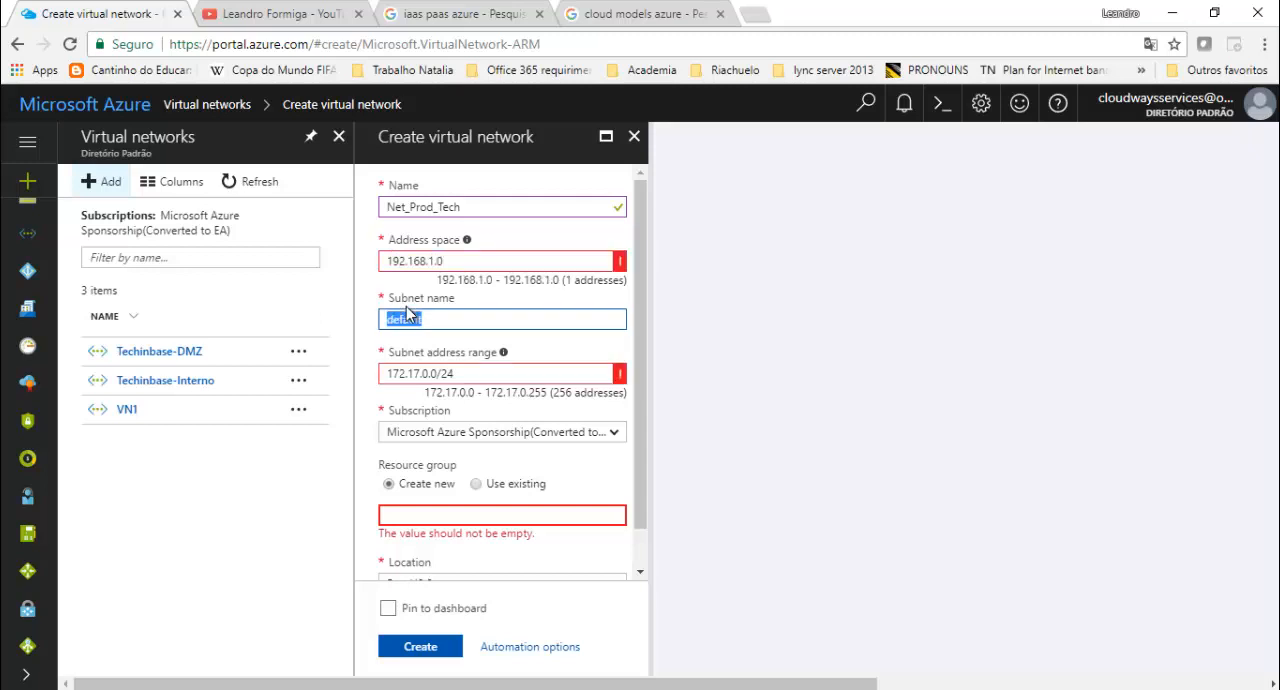
- Check the address space's validation error and try 192.168.0.0 as the address space
mouse_move(620, 260)
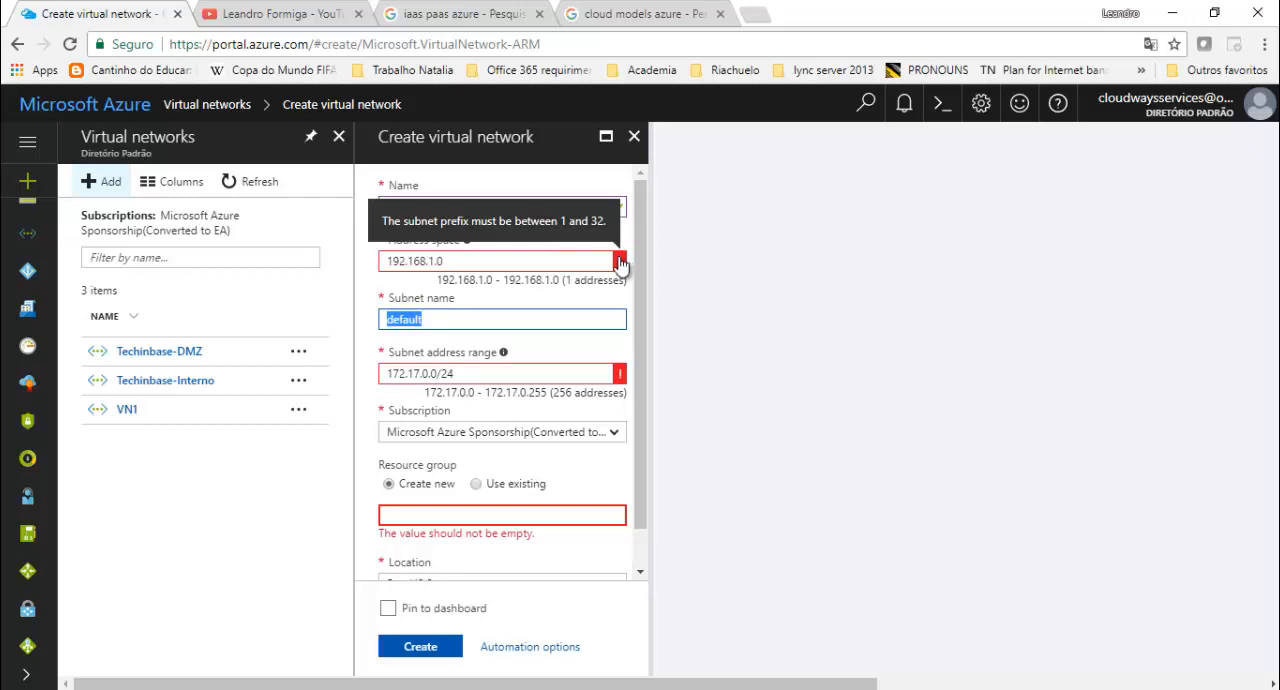
click(477, 261)
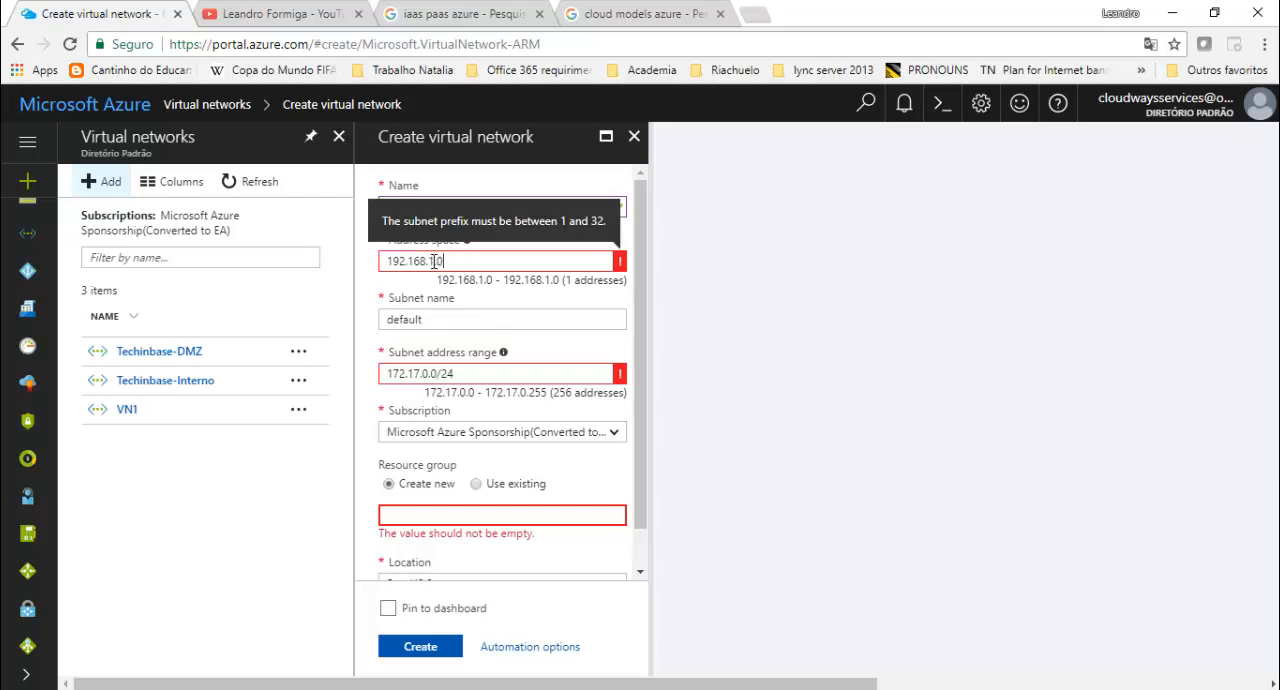
click(437, 263)
key(BackSpace)
text(0)
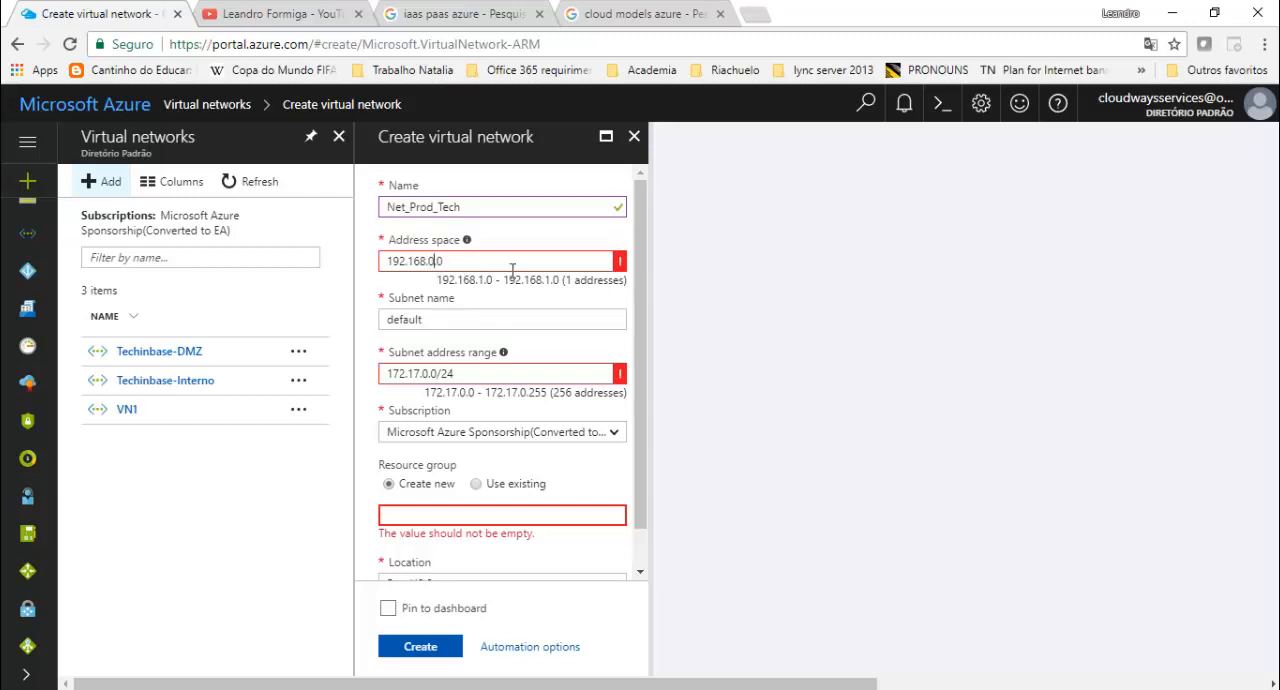
key(Tab)
- Replace the virtual network's address space with 192.168.0.1/24
drag(516, 266, 348, 262)
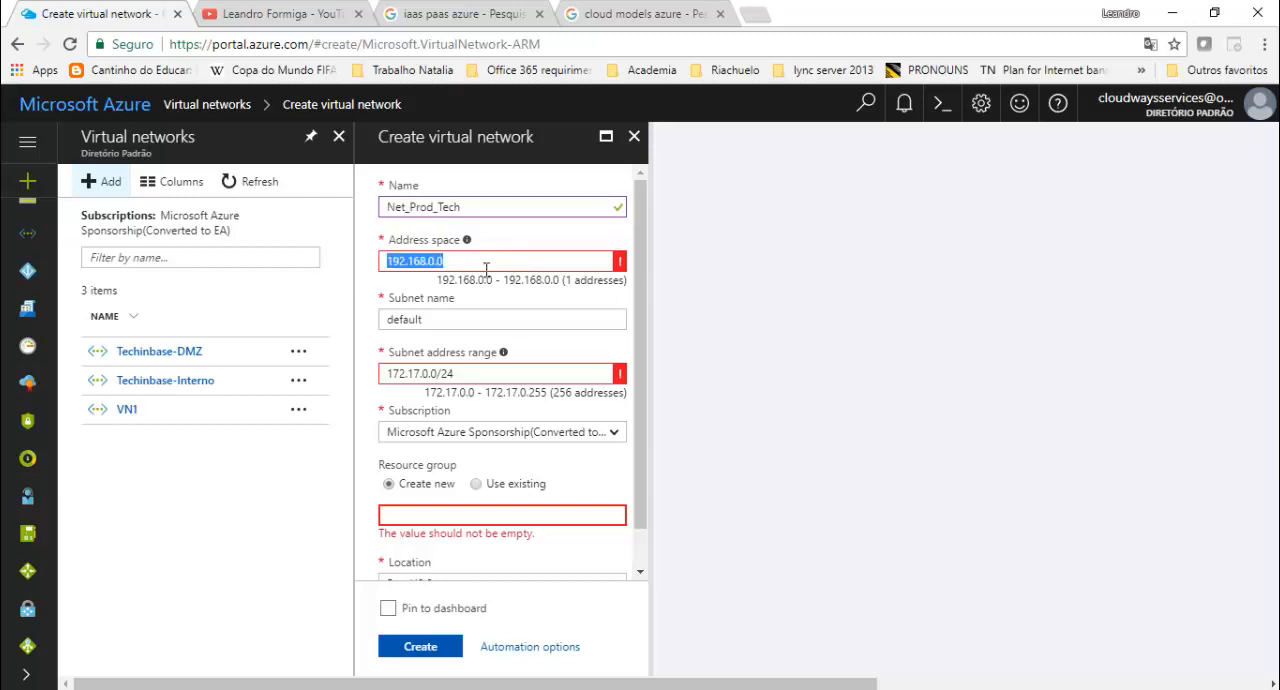
text(192.168.)
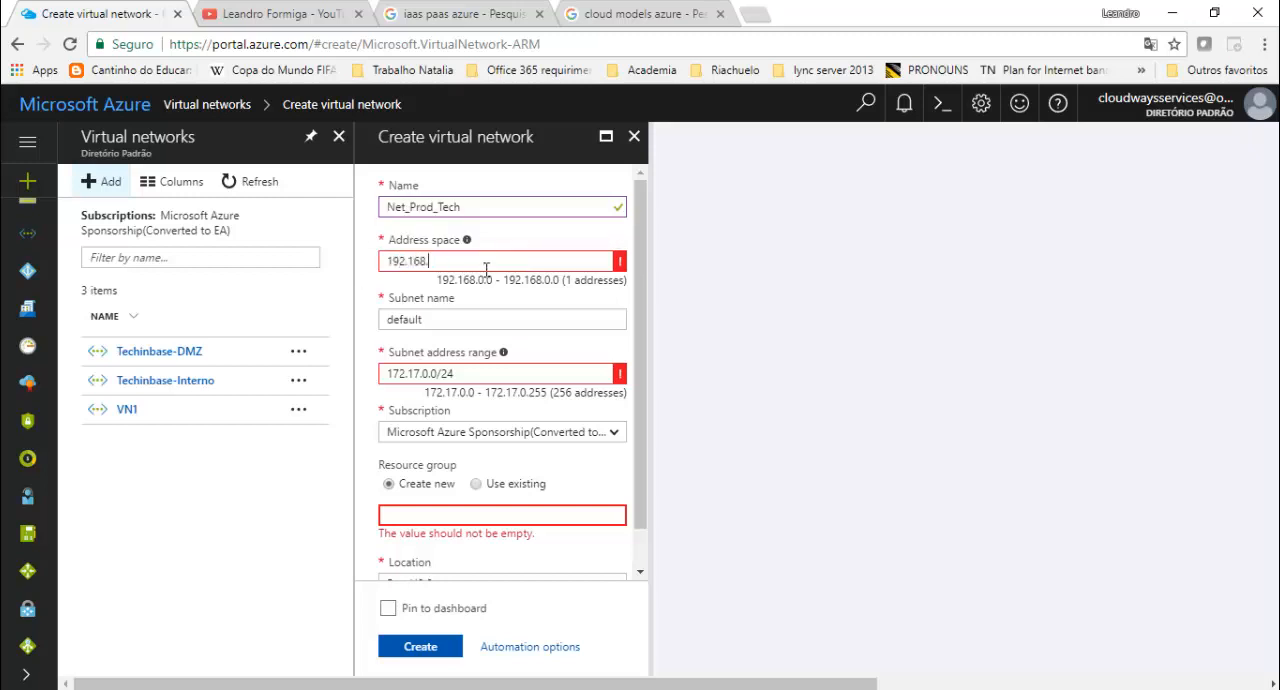
text(1)
text(0.1)
key(Tab)
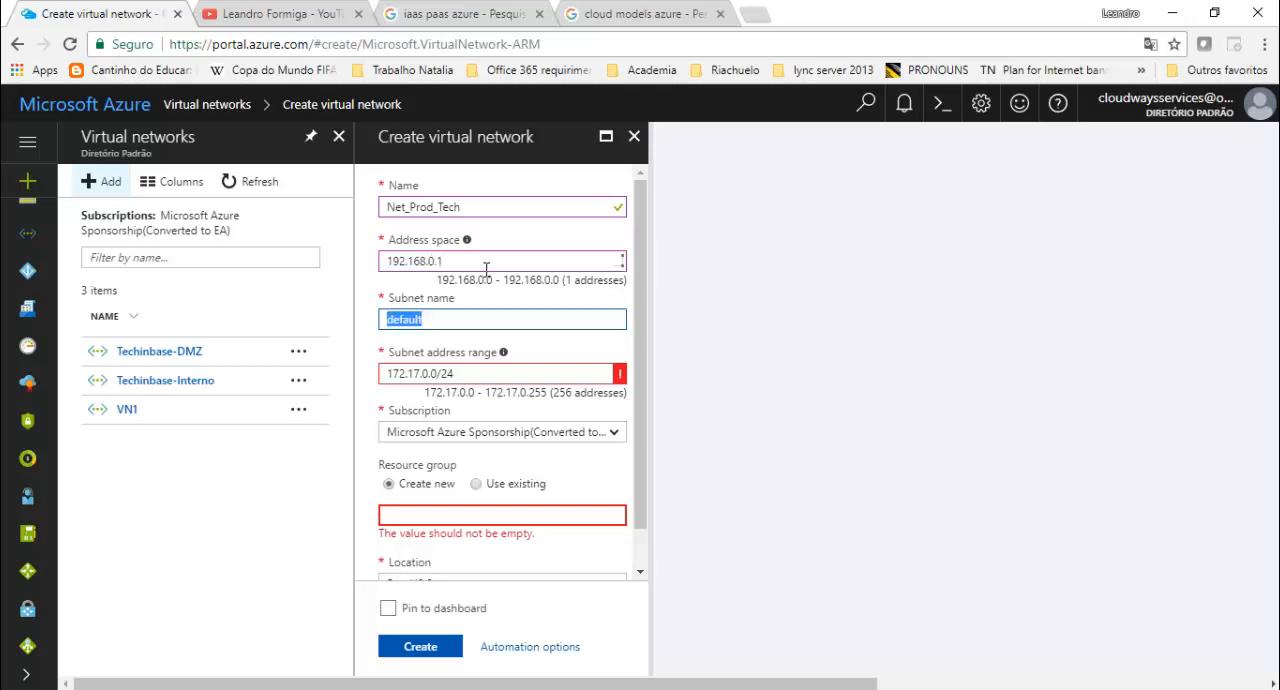
key(shift+Tab)
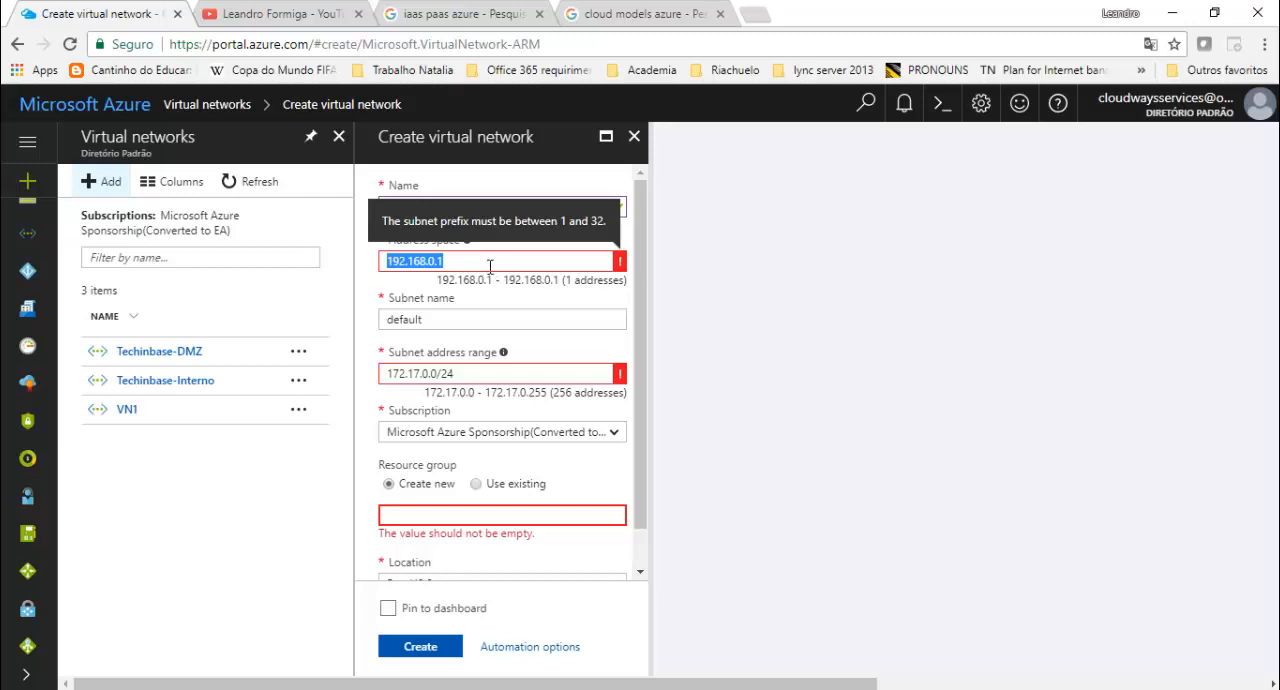
click(491, 262)
text(/24)
key(Tab)
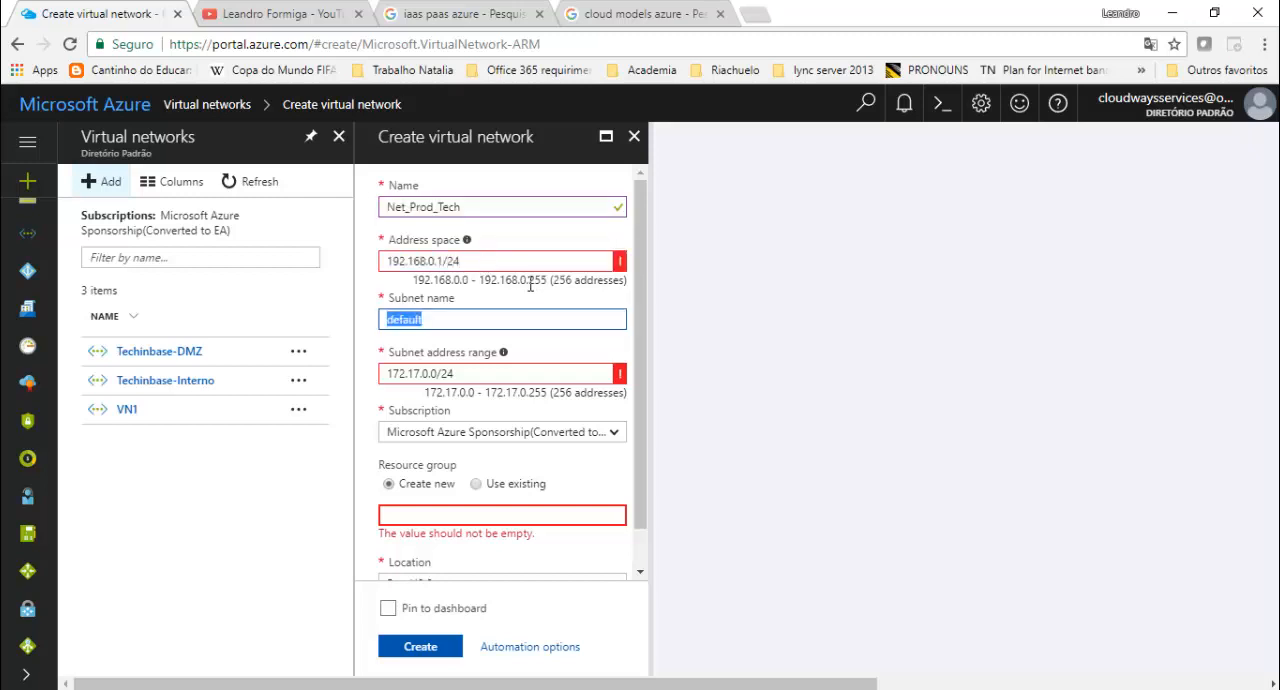
- Check the address space's validation error and try 192.168.1.1/24 as the address space
mouse_move(621, 266)
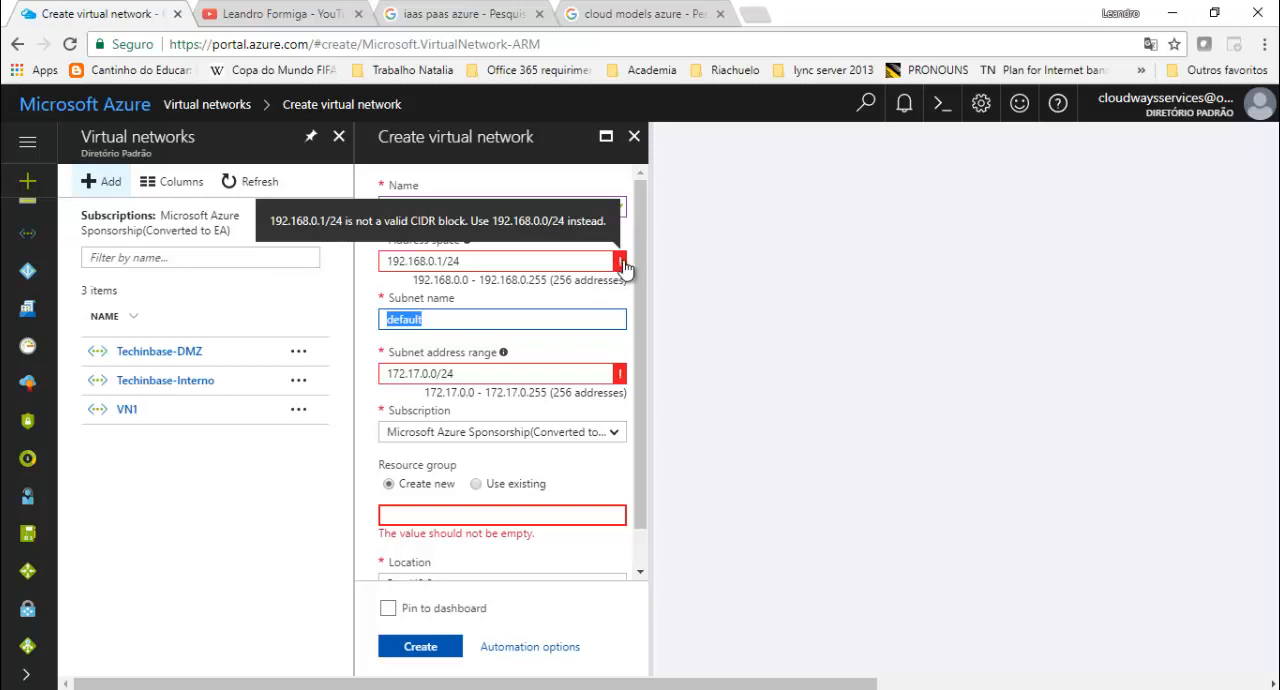
click(440, 261)
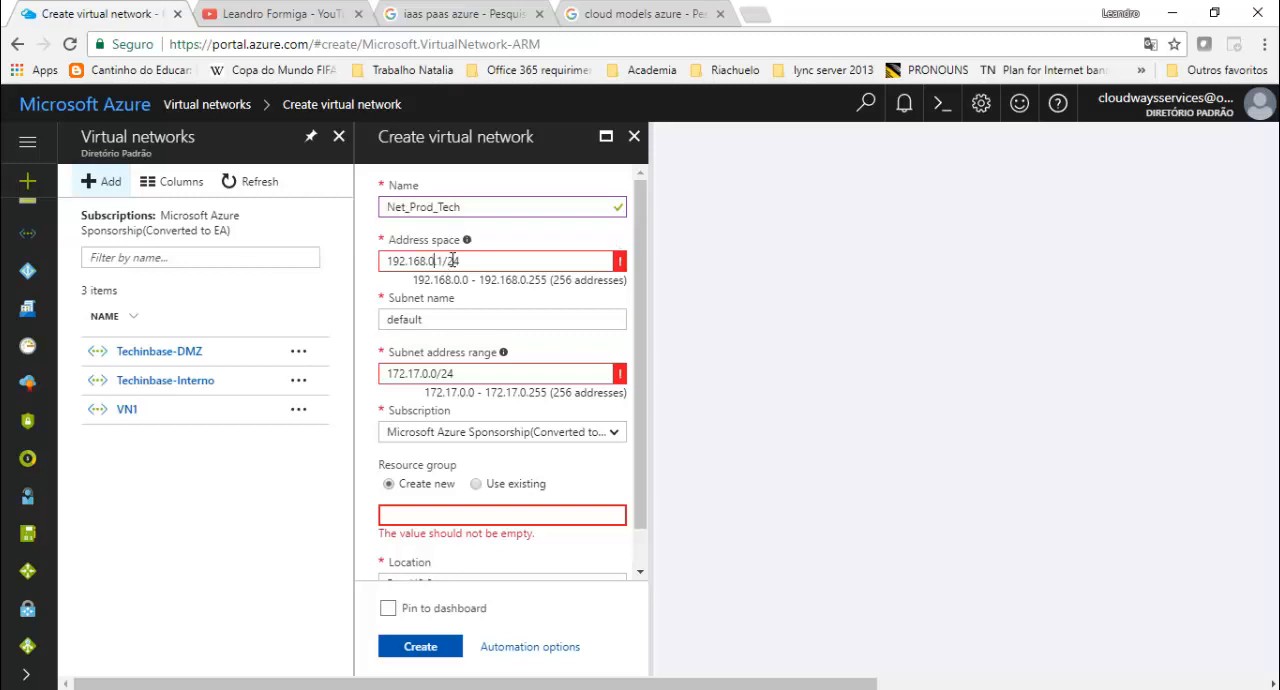
key(BackSpace)
key(BackSpace)
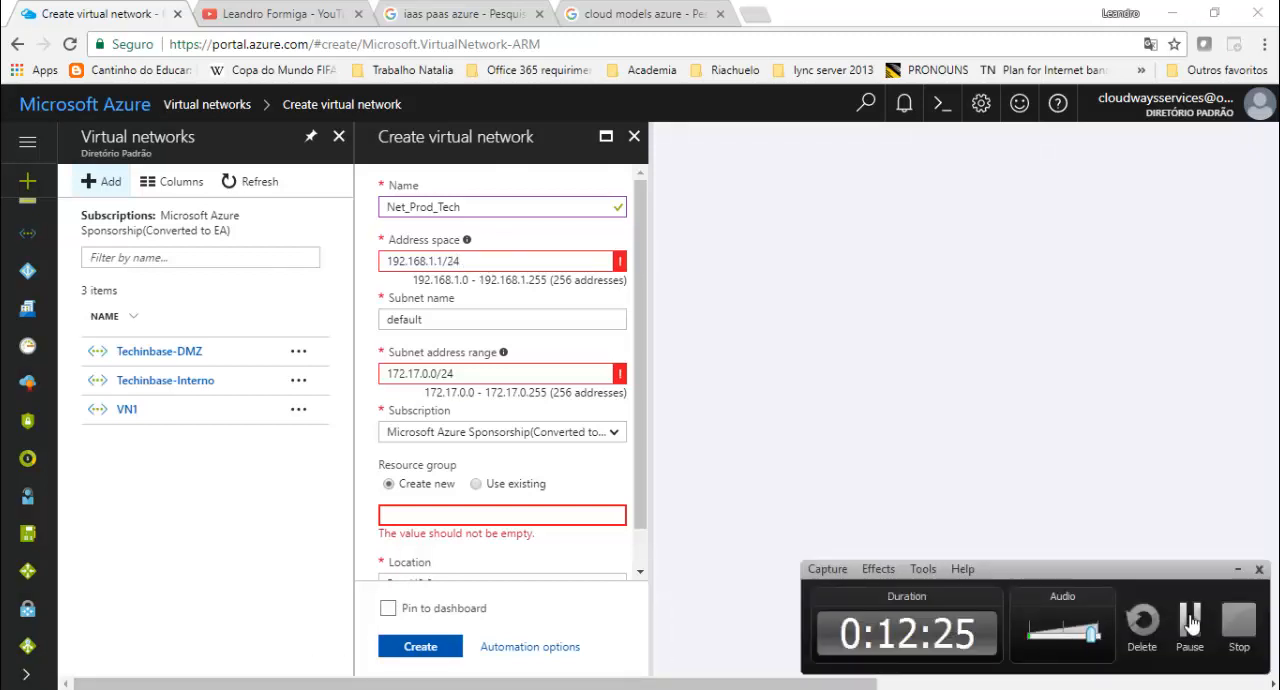
- Replace the virtual network's address space with 172.17.0.0/24
drag(459, 260, 366, 256)
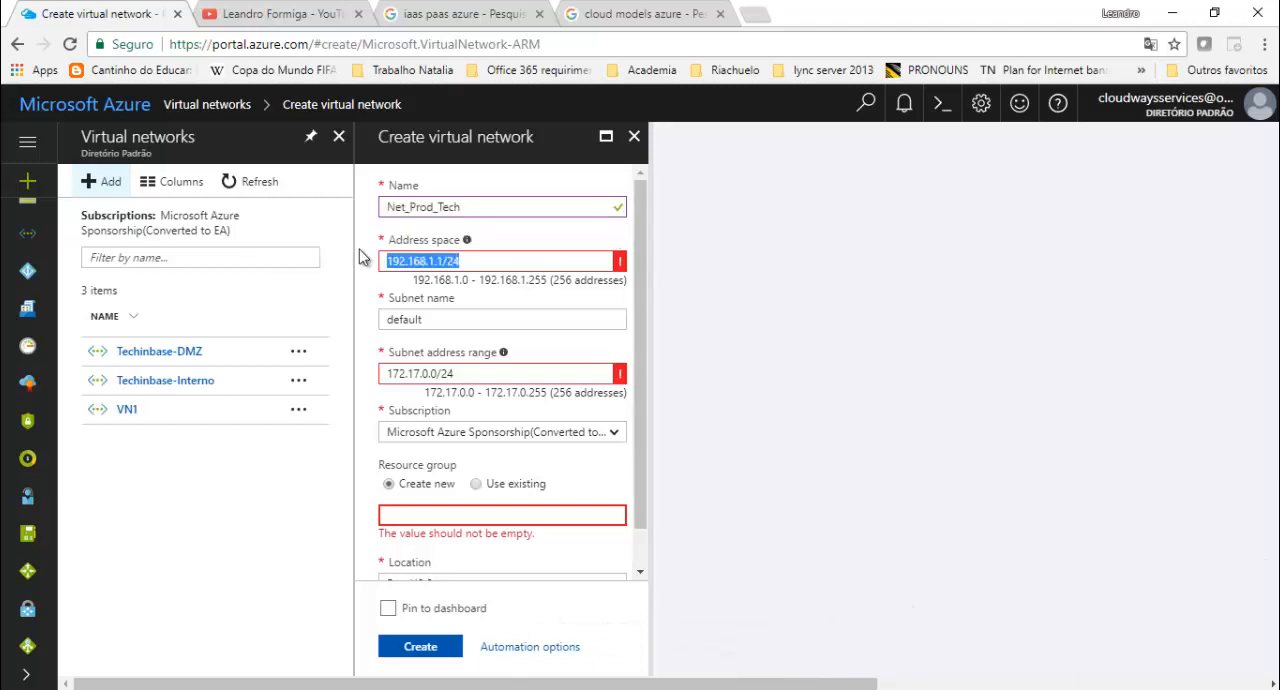
text(172)
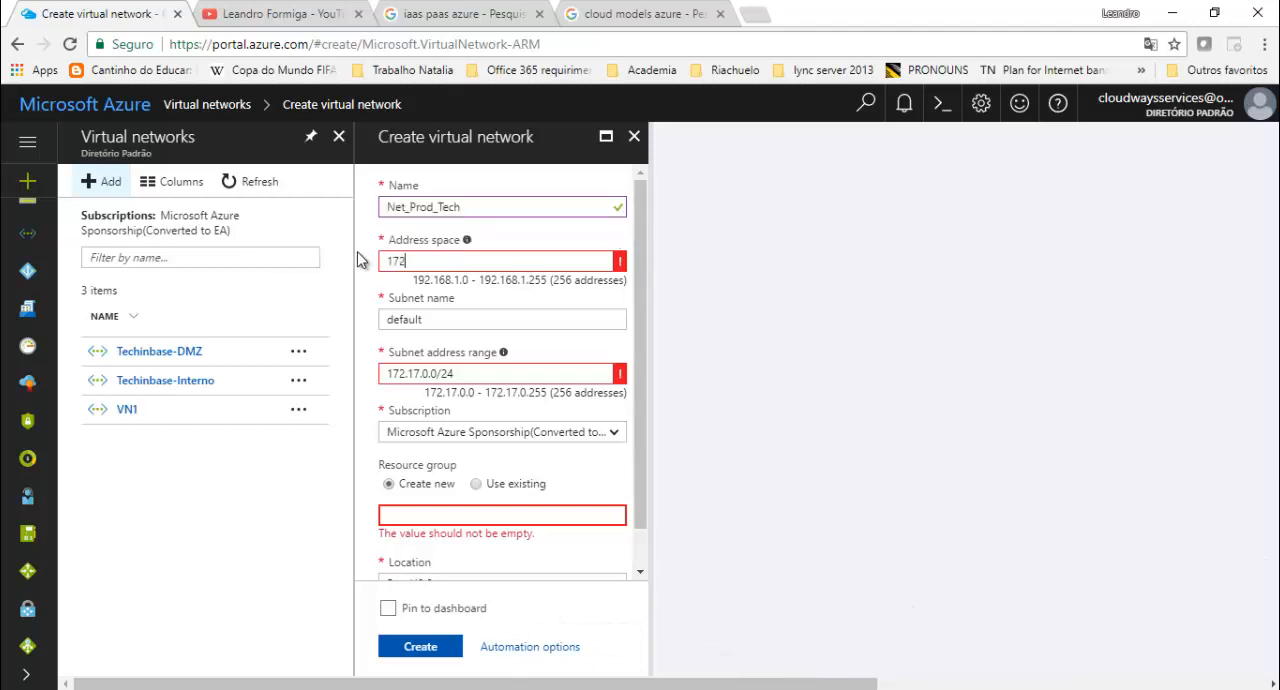
text(.17.0.0)
text(/24)
key(Tab)
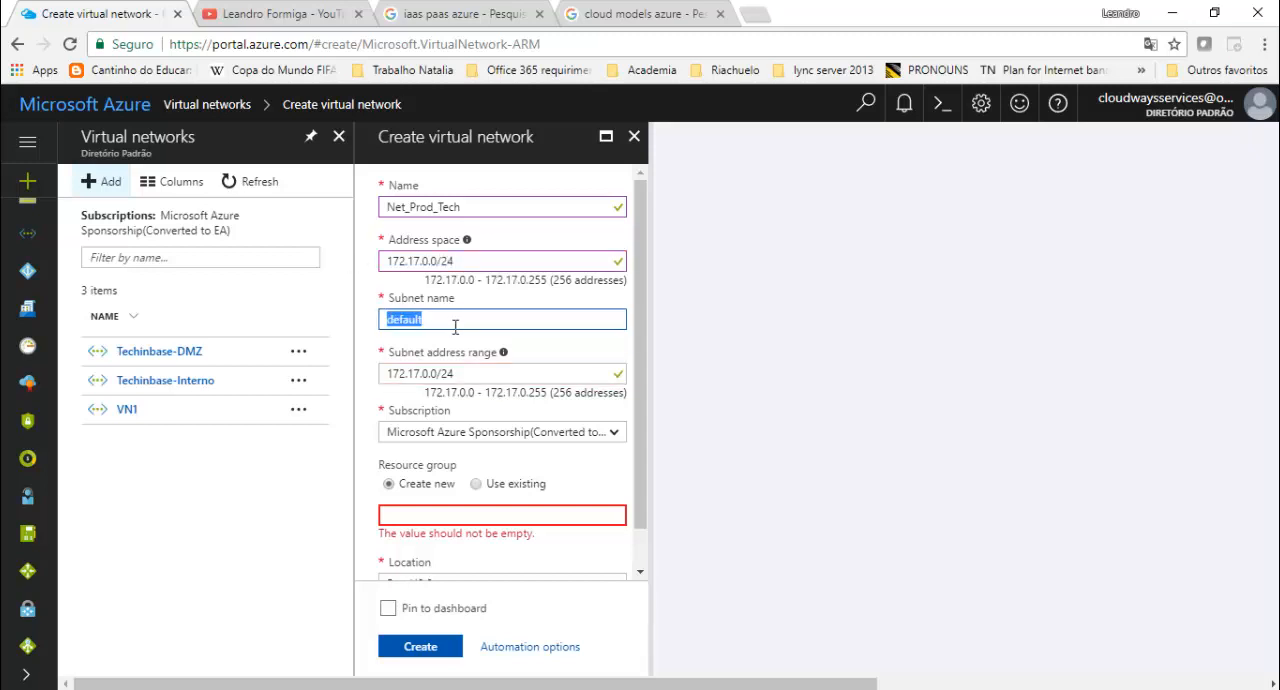
- Name the virtual network's subnet Net_Prod_Sub
text(Net_Prod_Sub)
key(Tab)
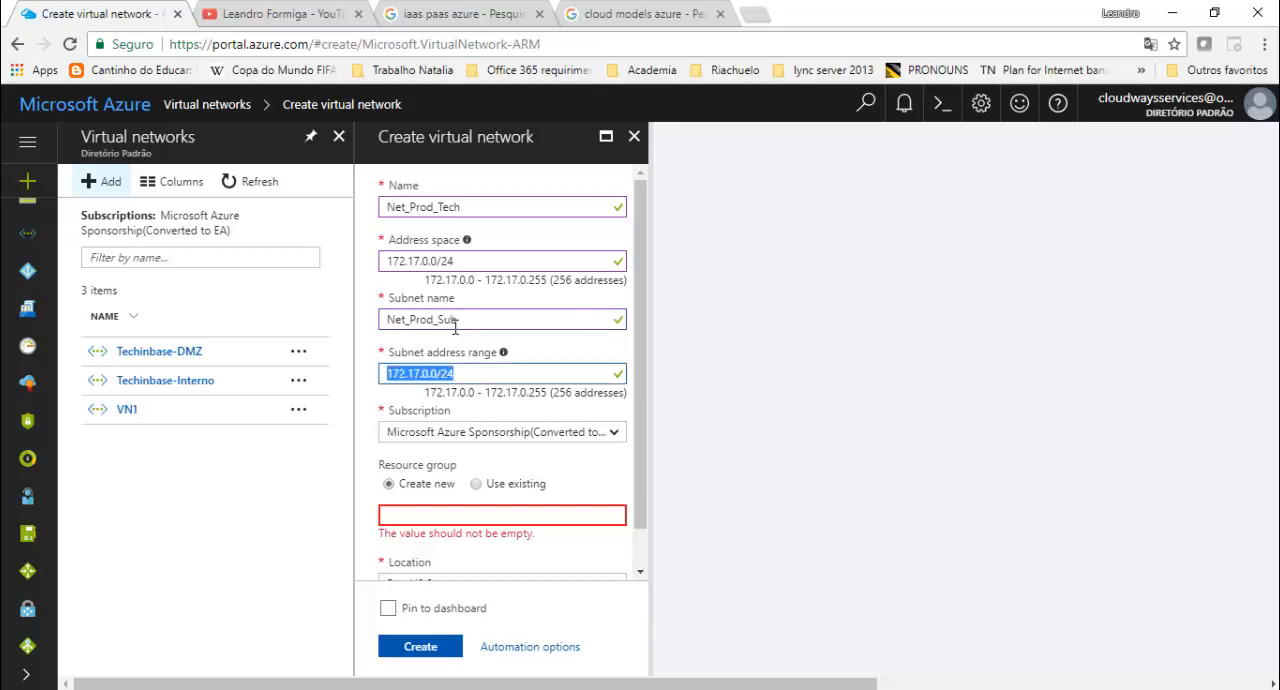
- Change the subnet address range to 172.17.0.0/16
click(477, 373)
key(BackSpace)
key(BackSpace)
text(16)
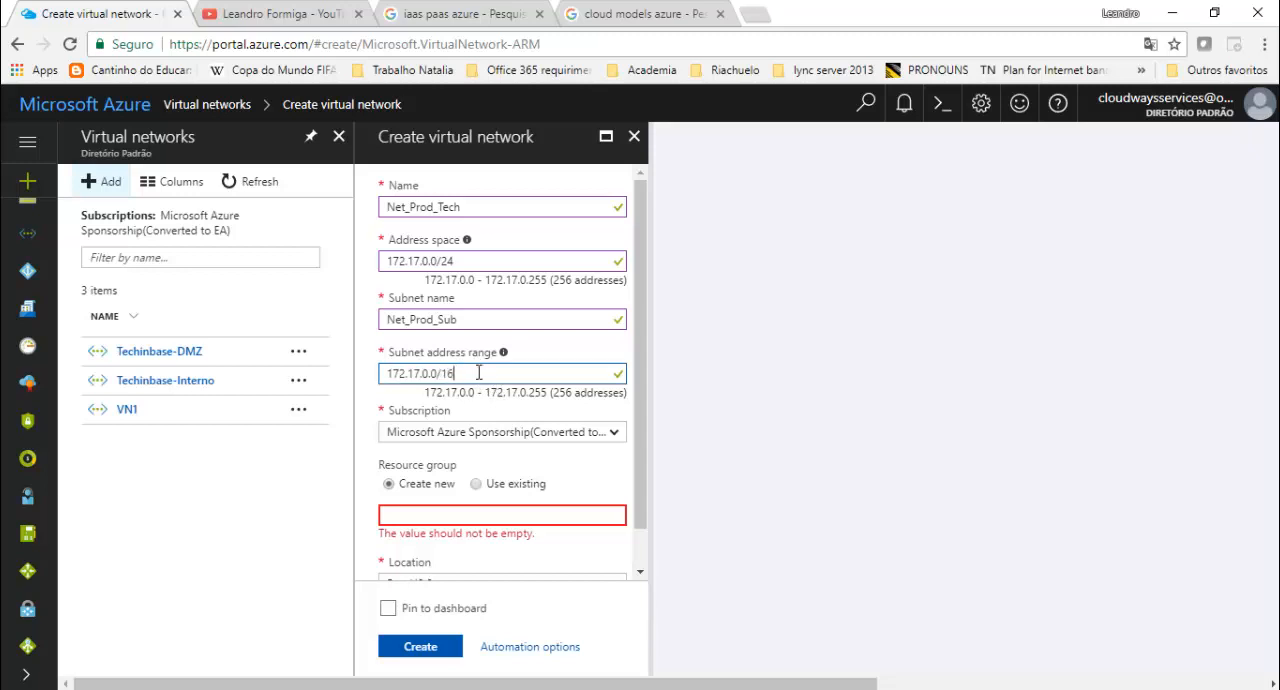
key(Tab)
- Change the virtual network's address space to 172.17.0.0/16
click(476, 262)
key(BackSpace)
text(16)
key(BackSpace)
key(BackSpace)
key(BackSpace)
text(16)
key(Tab)
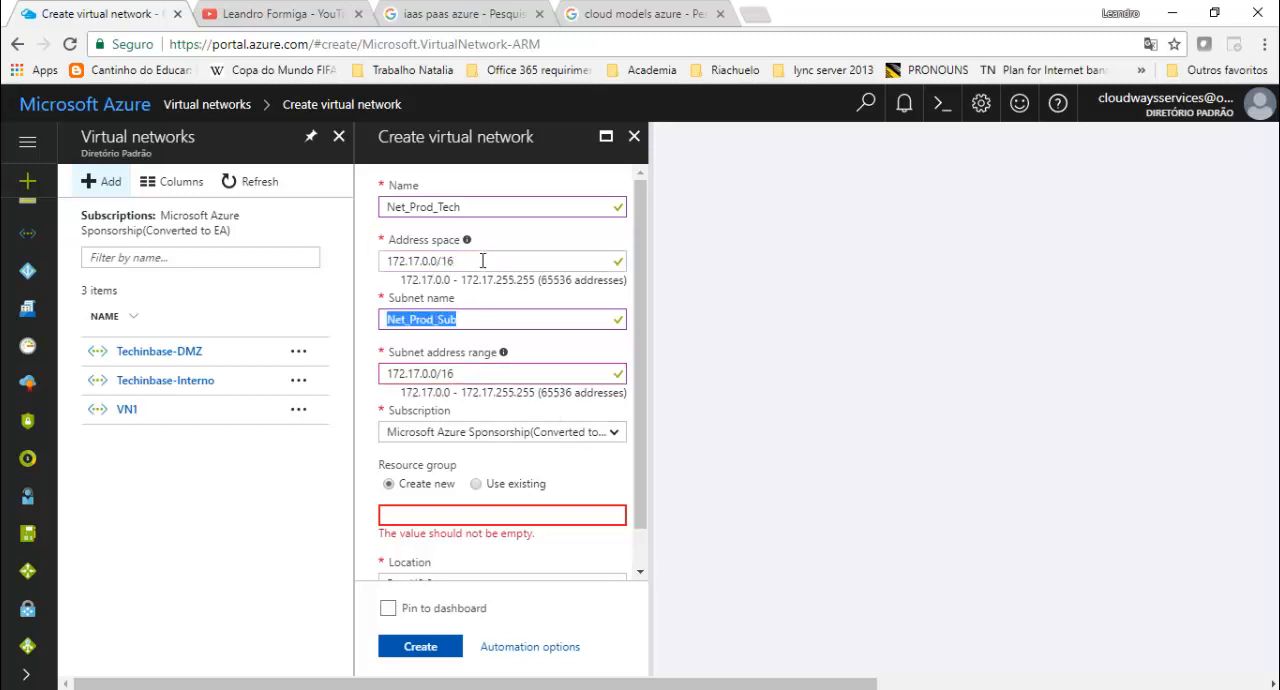
- Try a /23 prefix, setting both the address space and the subnet address range to 172.17.0.0/23
drag(447, 262, 475, 261)
key(BackSpace)
key(BackSpace)
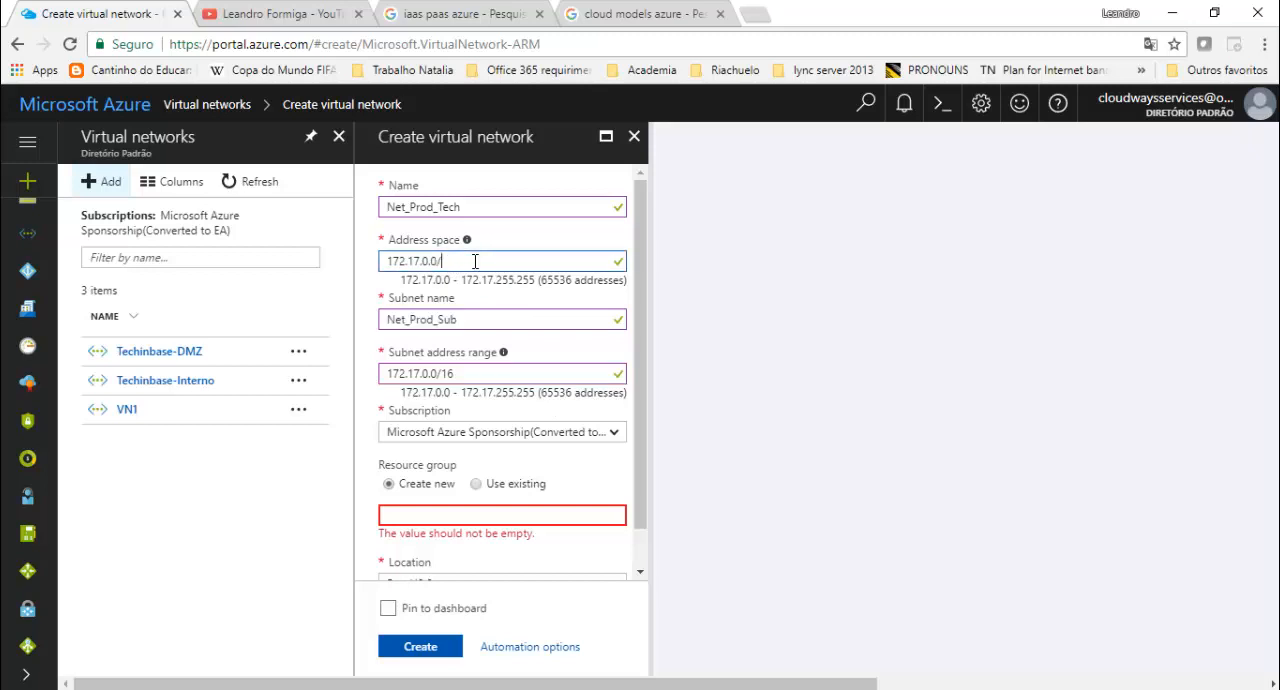
text(23)
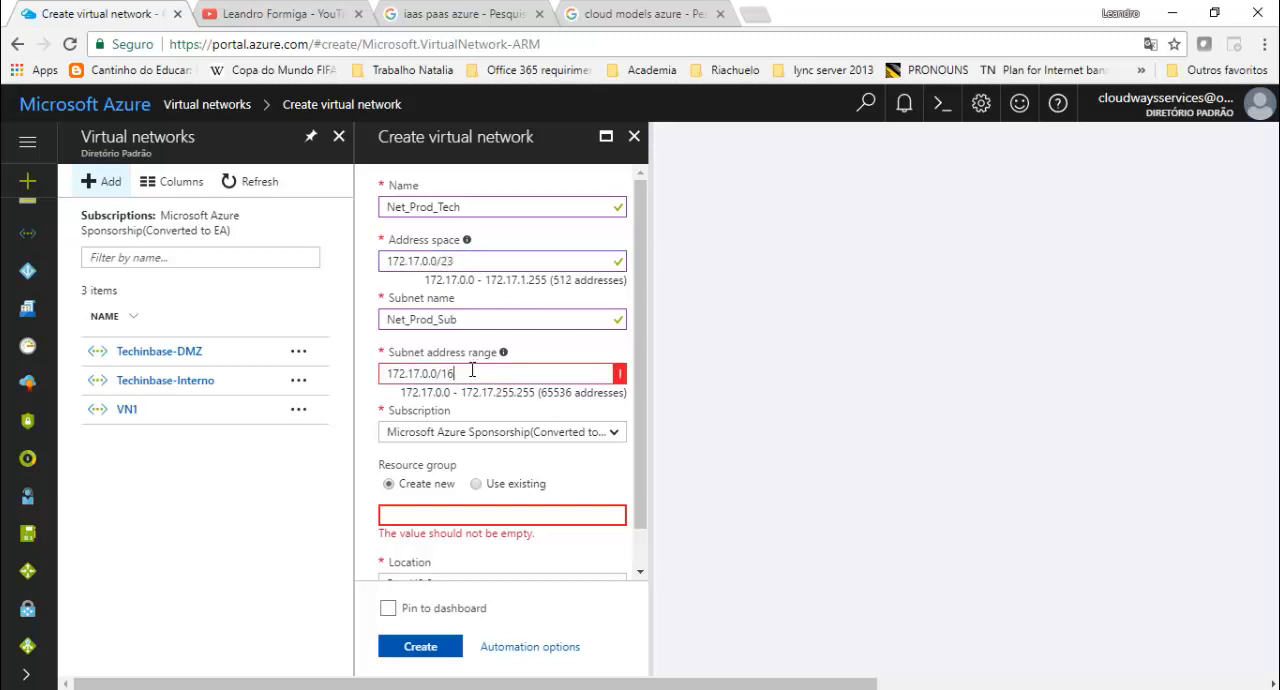
drag(460, 373, 436, 373)
text(/23)
key(Tab)
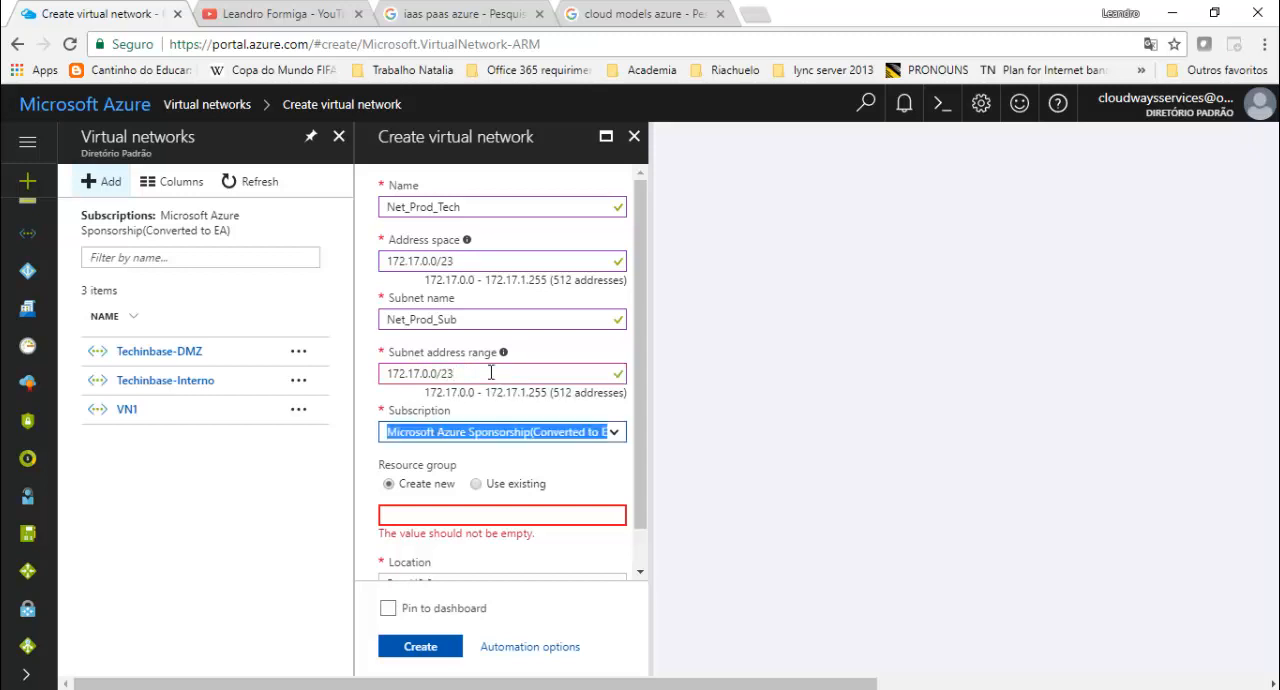
- Set both the address space and the subnet address range to 172.17.0.0/24
click(489, 261)
key(BackSpace)
text(4)
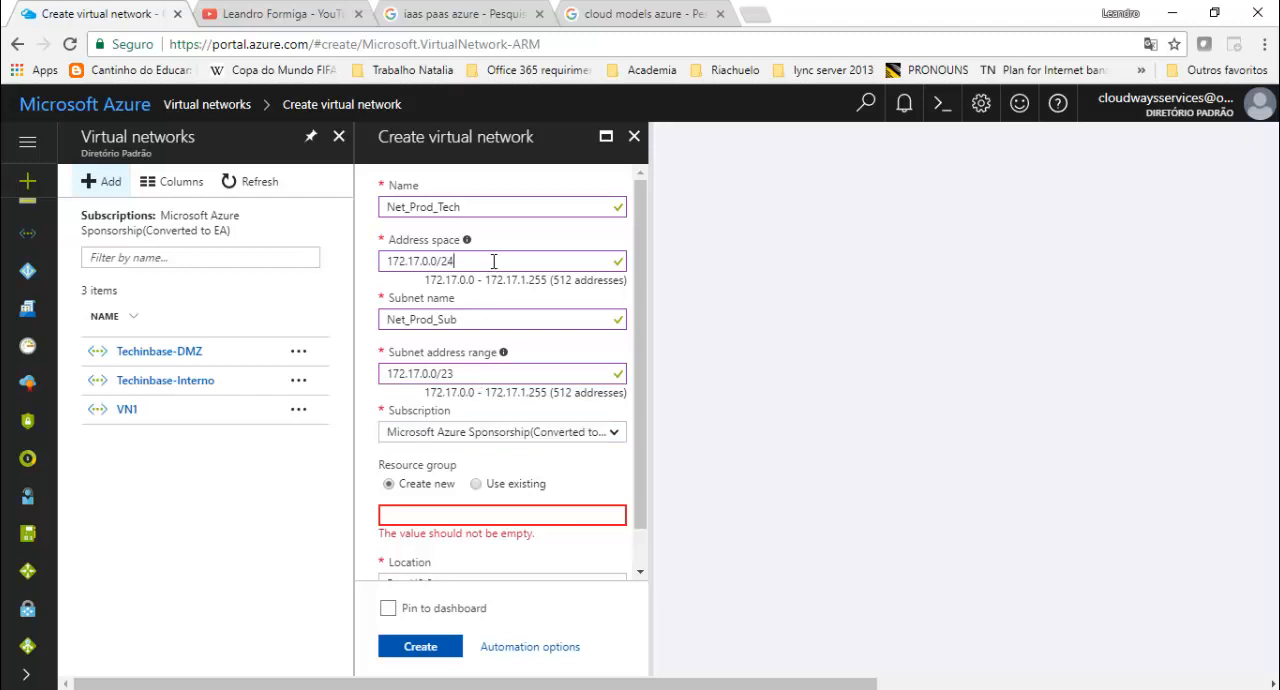
click(501, 373)
key(BackSpace)
text(4)
- Look at the available subscriptions and try to use an existing resource group named Producao
click(604, 432)
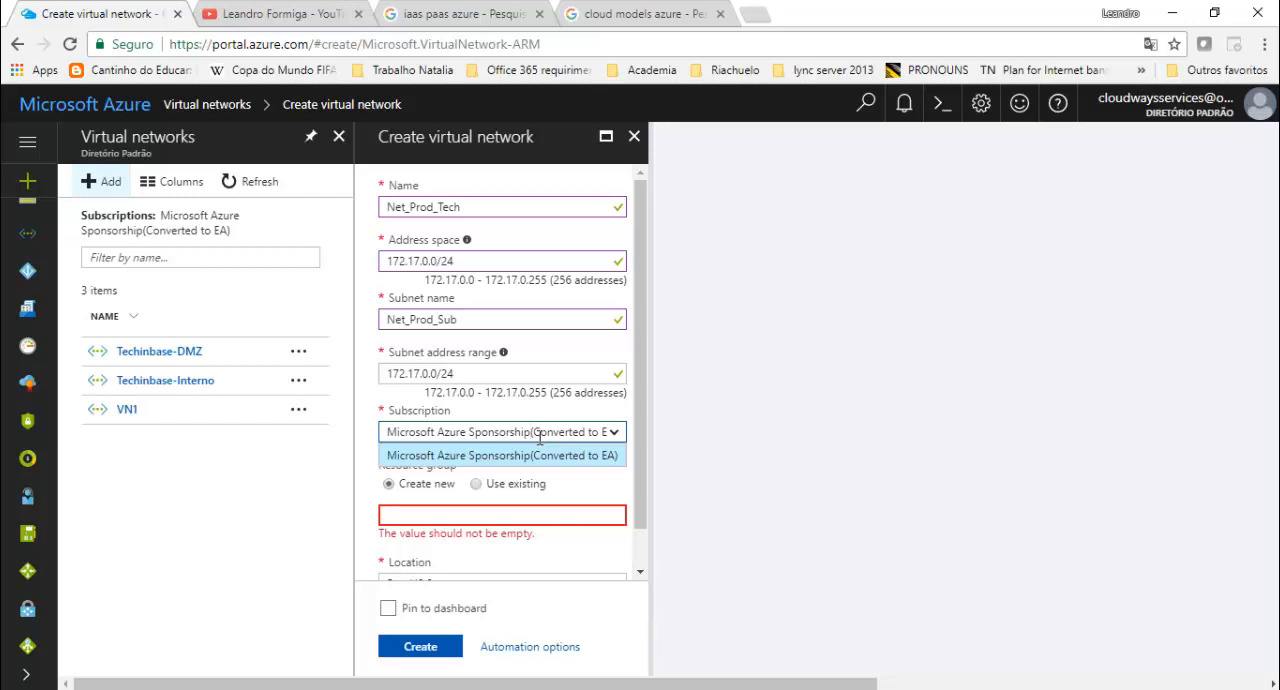
click(621, 435)
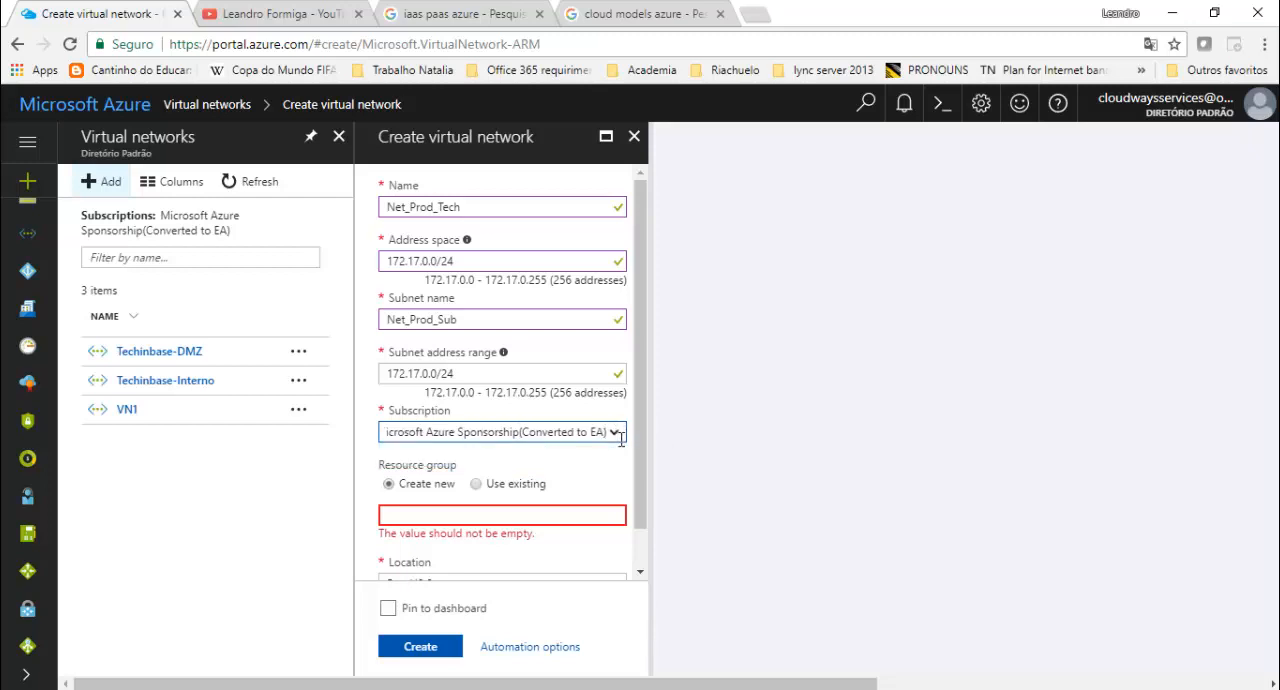
click(477, 484)
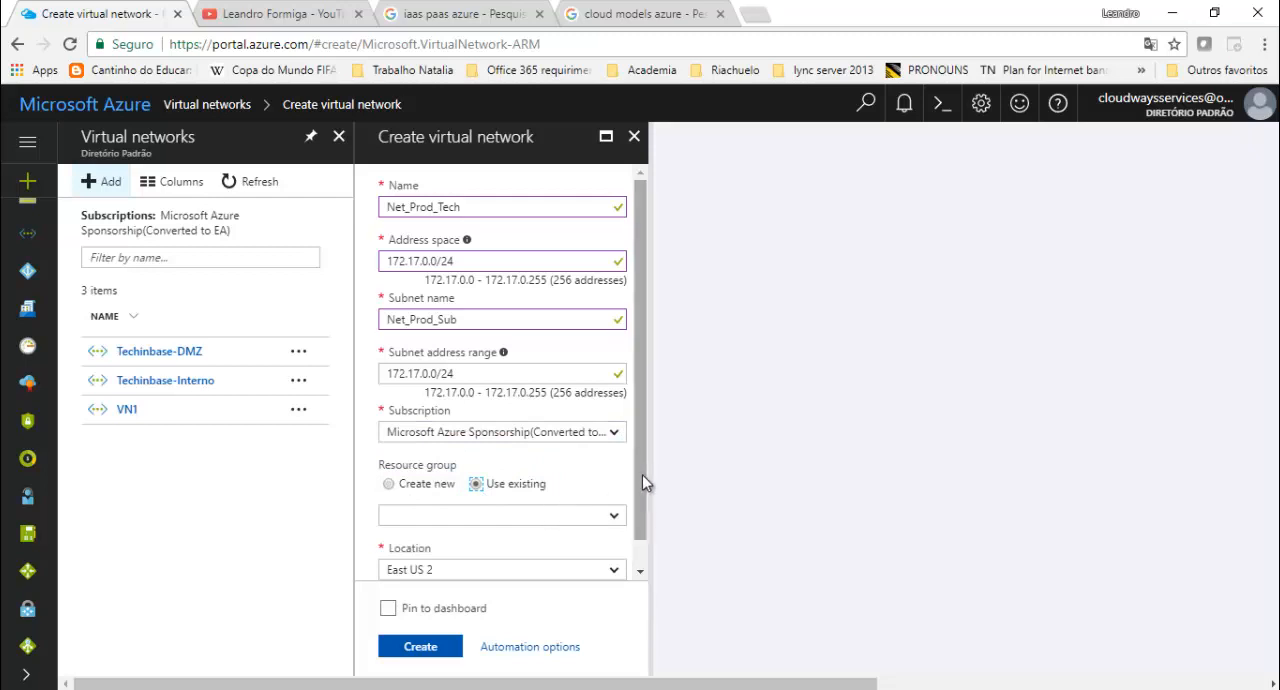
drag(638, 476, 652, 521)
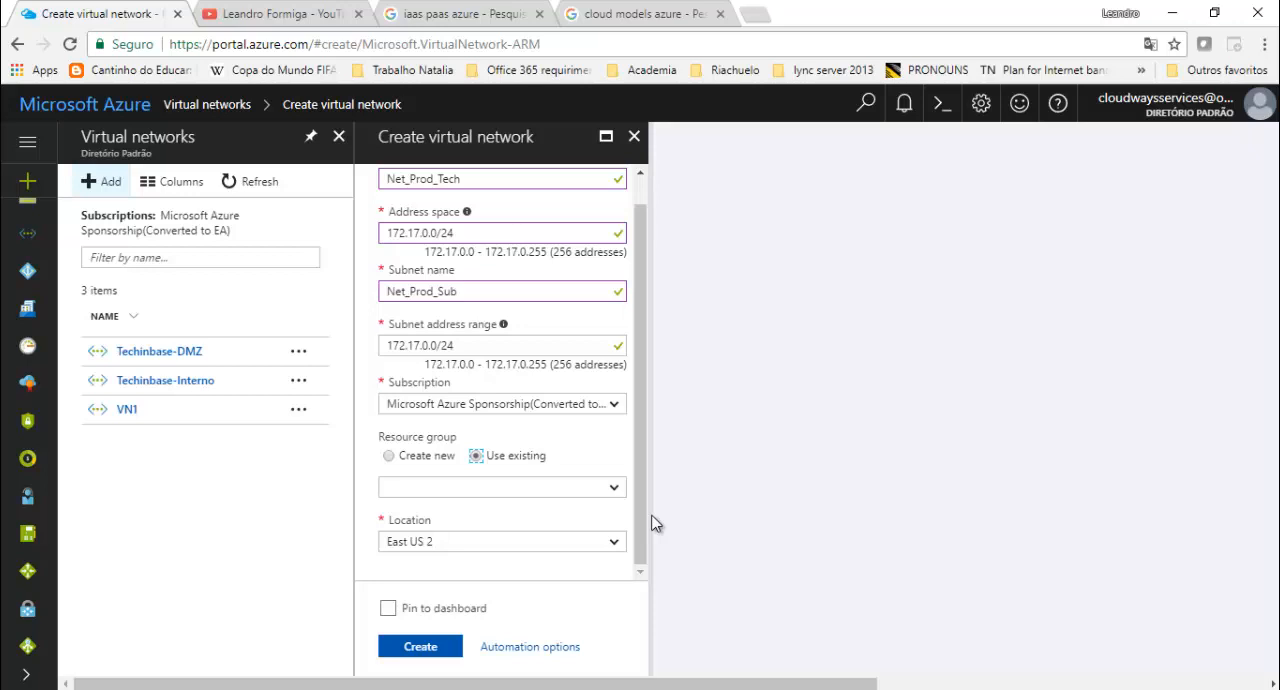
click(613, 487)
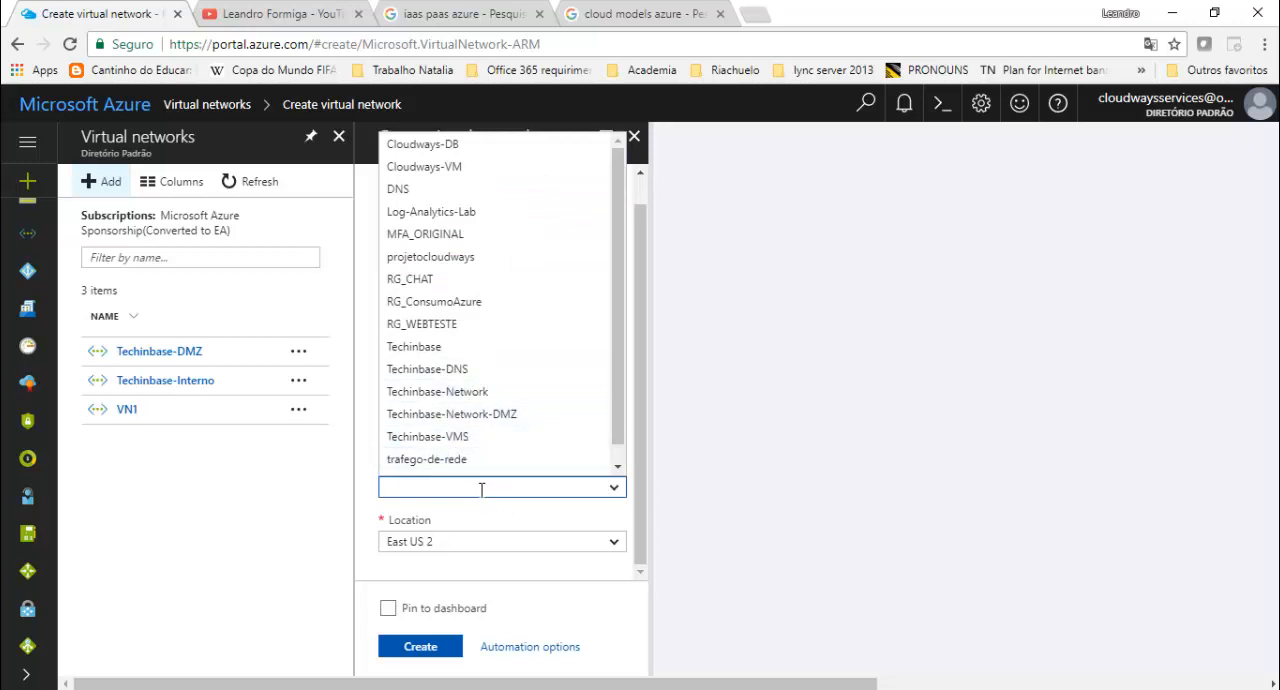
text(P)
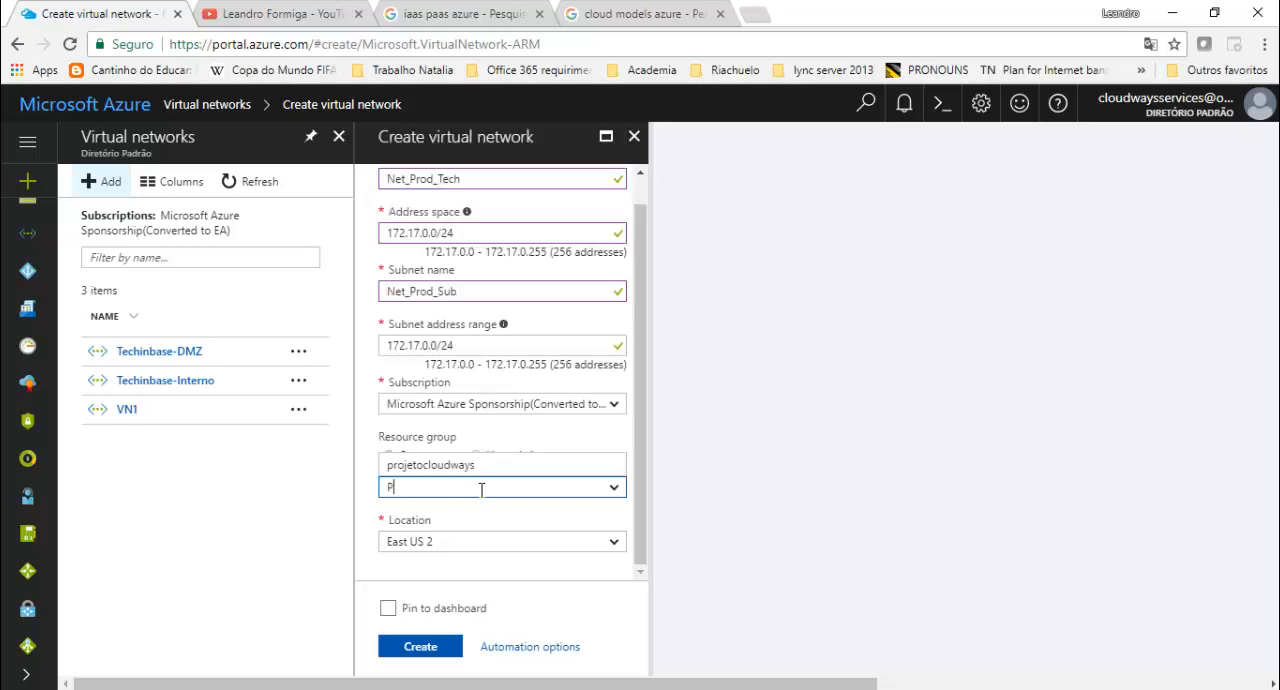
text(roducao)
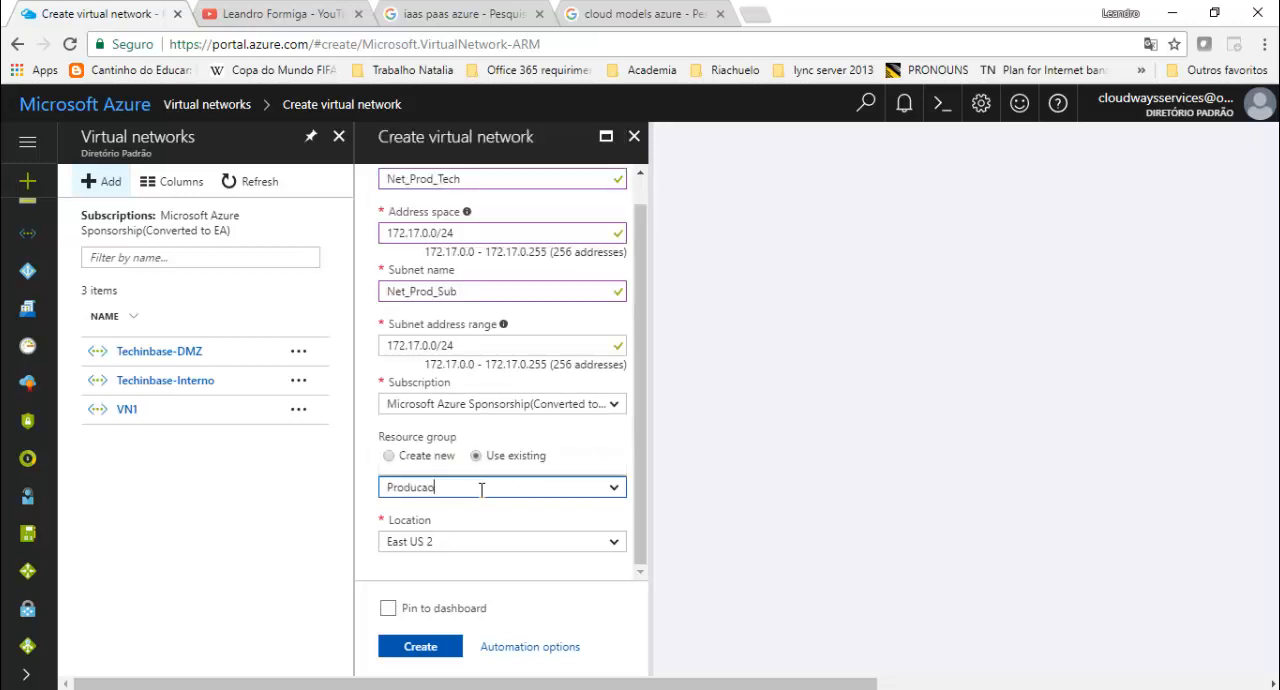
- Assign the virtual network to a new resource group named Producao and select East US 2 as its location
click(389, 456)
click(442, 485)
text(Produca)
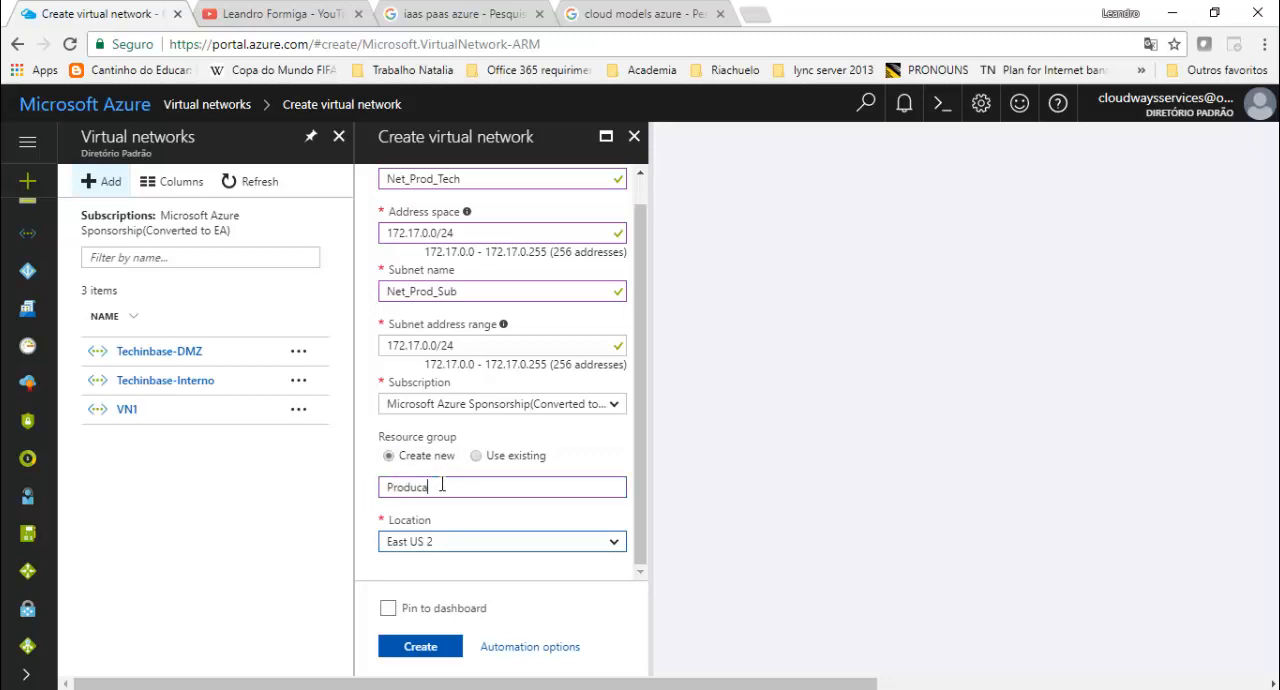
key(Tab)
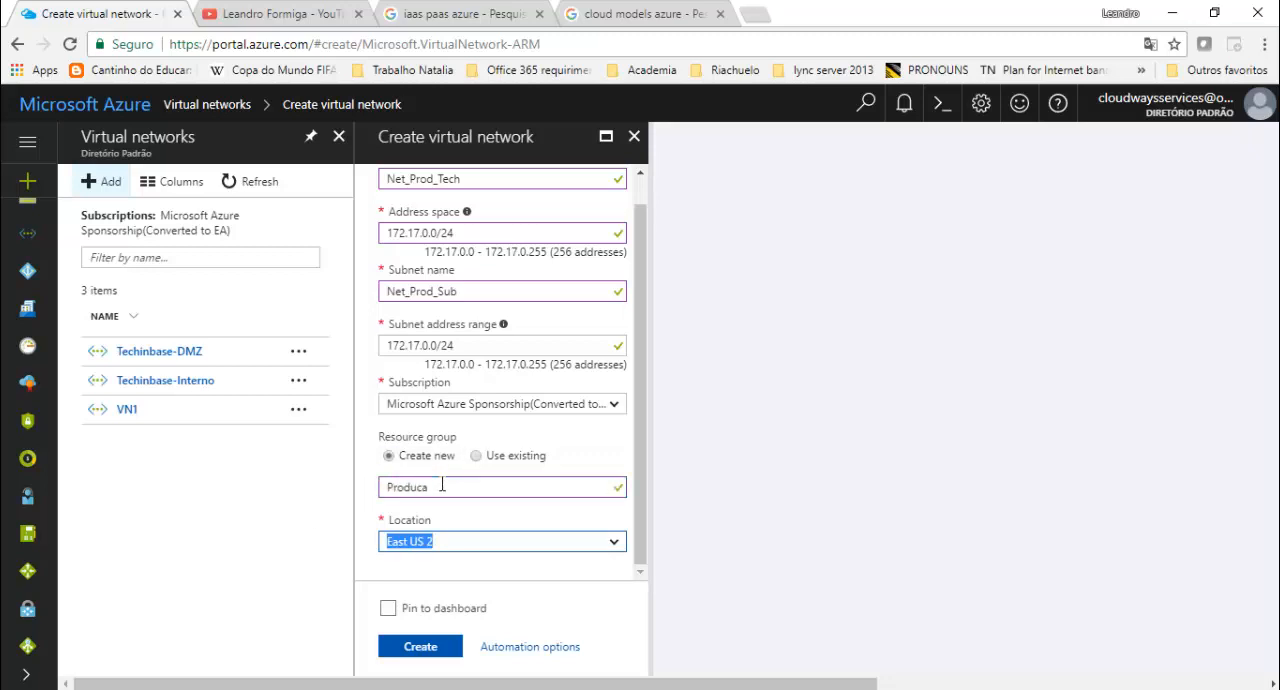
click(434, 488)
text(o)
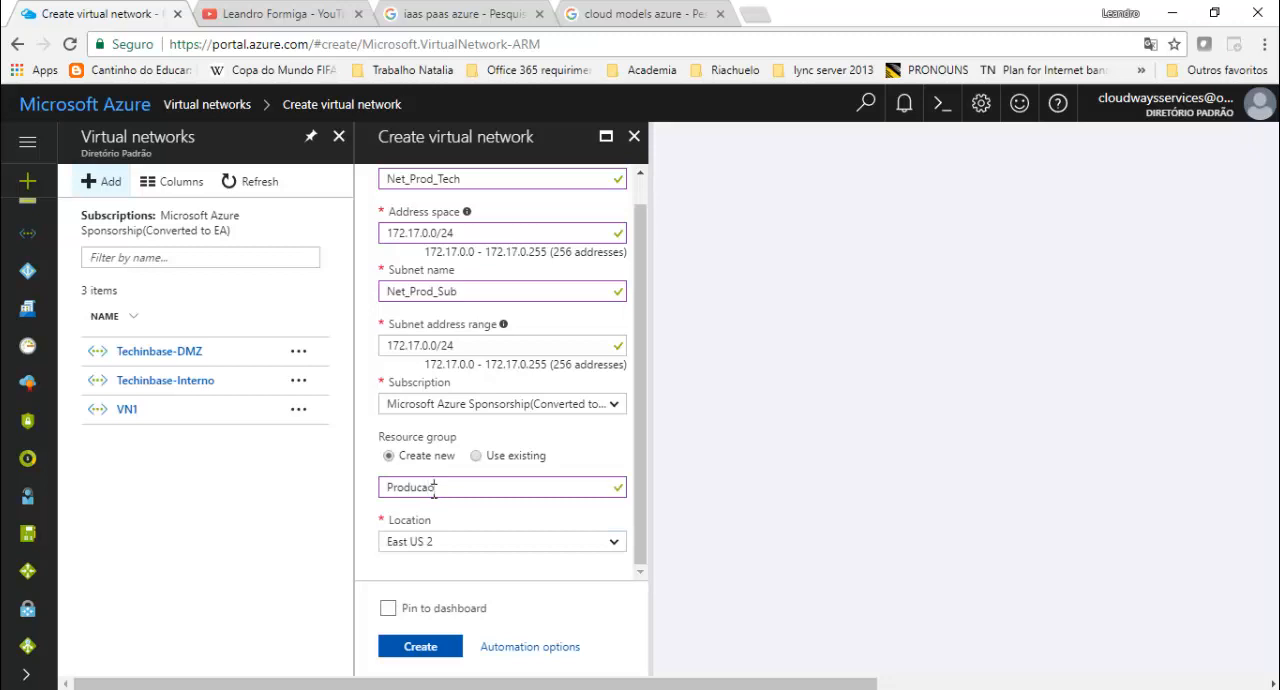
key(Tab)
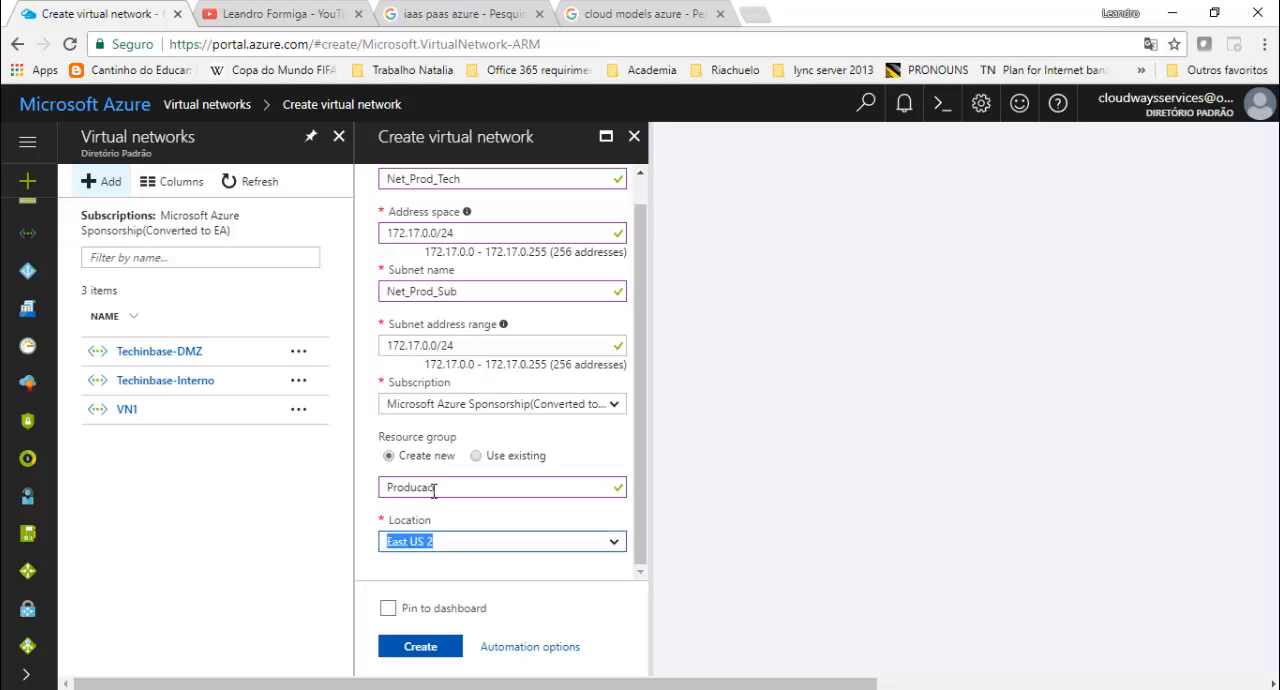
click(614, 542)
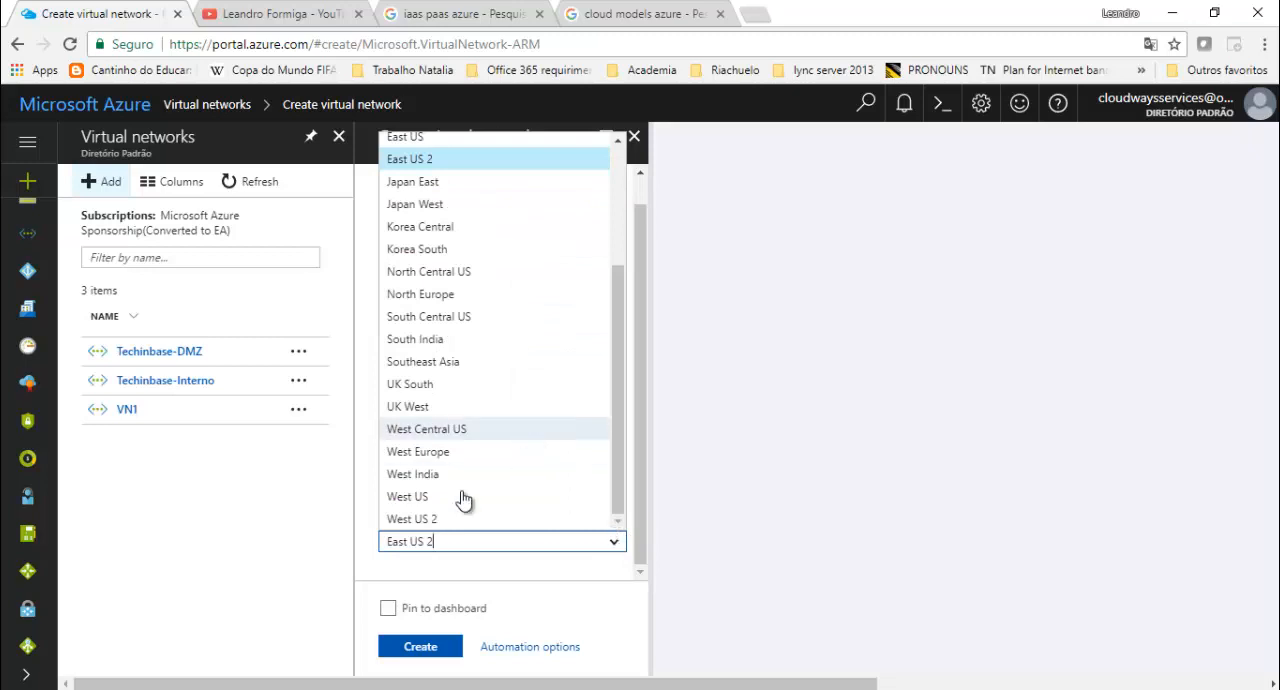
click(414, 160)
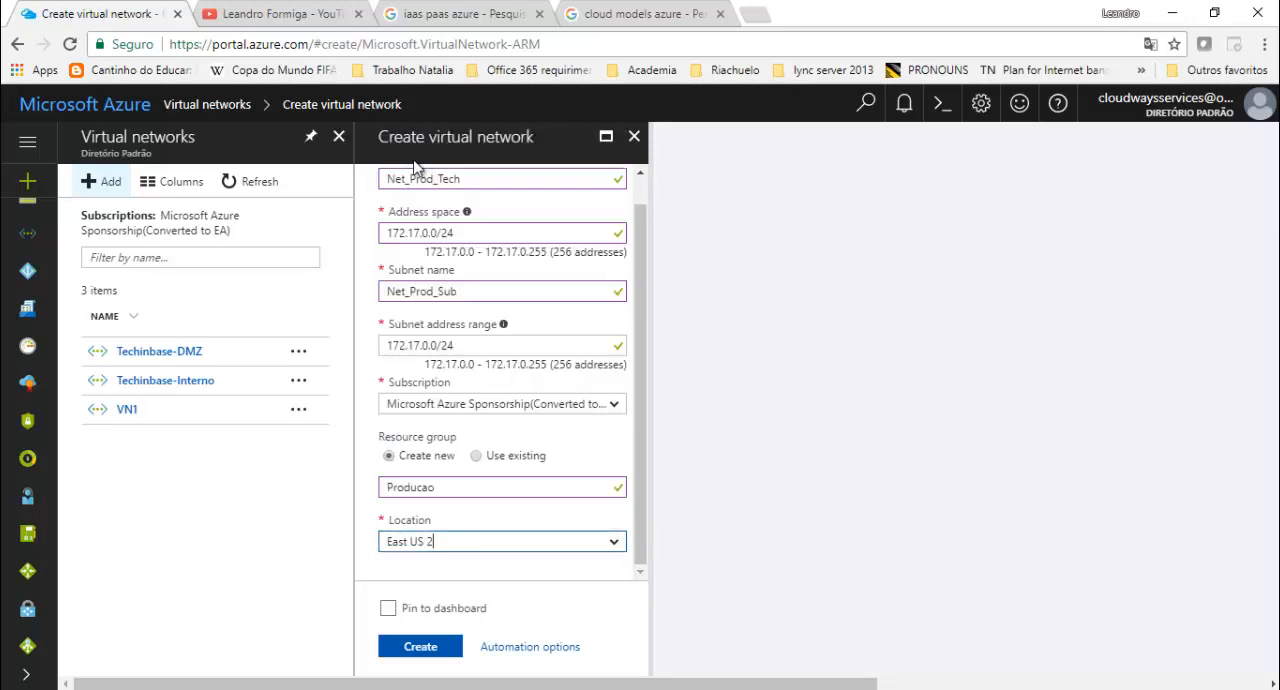
- Enable pinning to the dashboard and create the Net_Prod_Tech virtual network, dismissing the deployment notification
drag(641, 274, 646, 325)
click(390, 612)
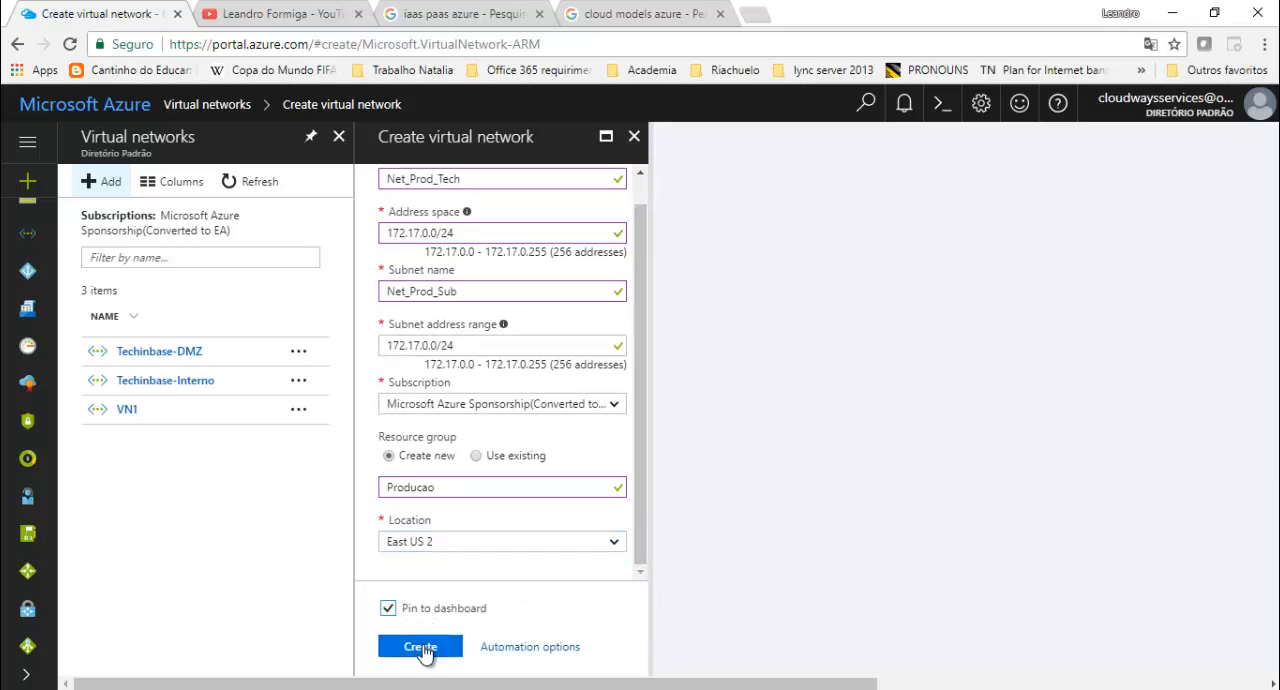
click(421, 648)
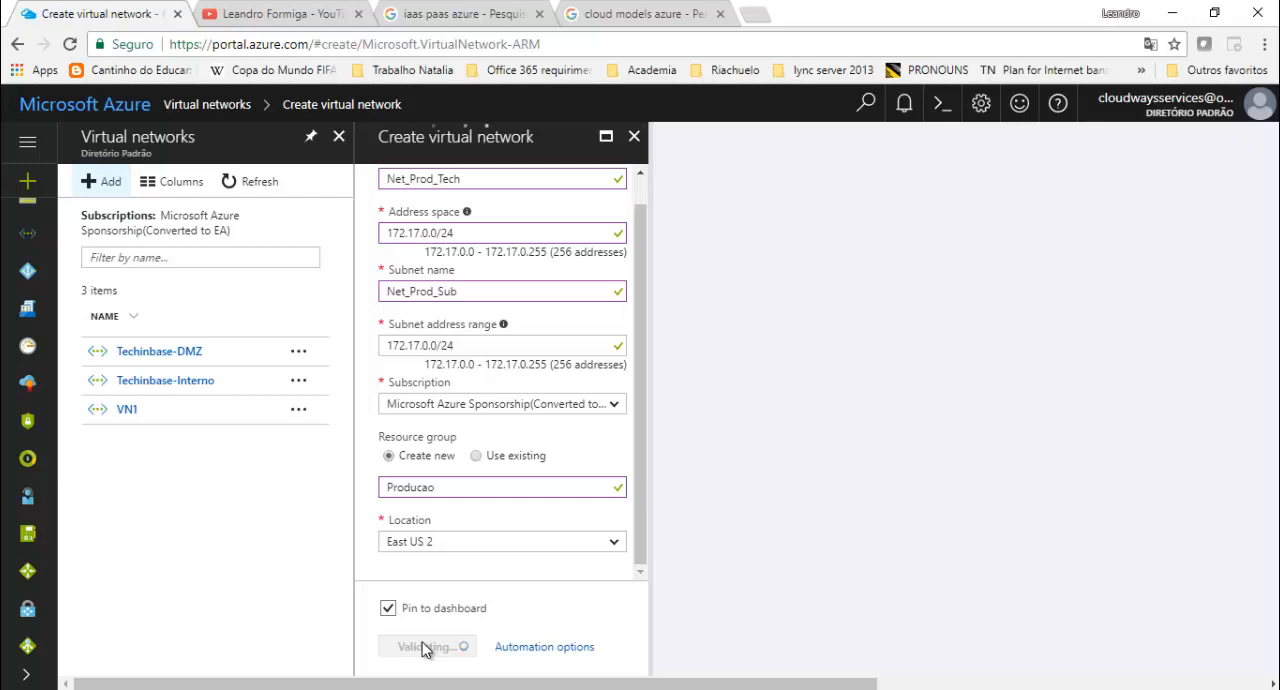
click(425, 647)
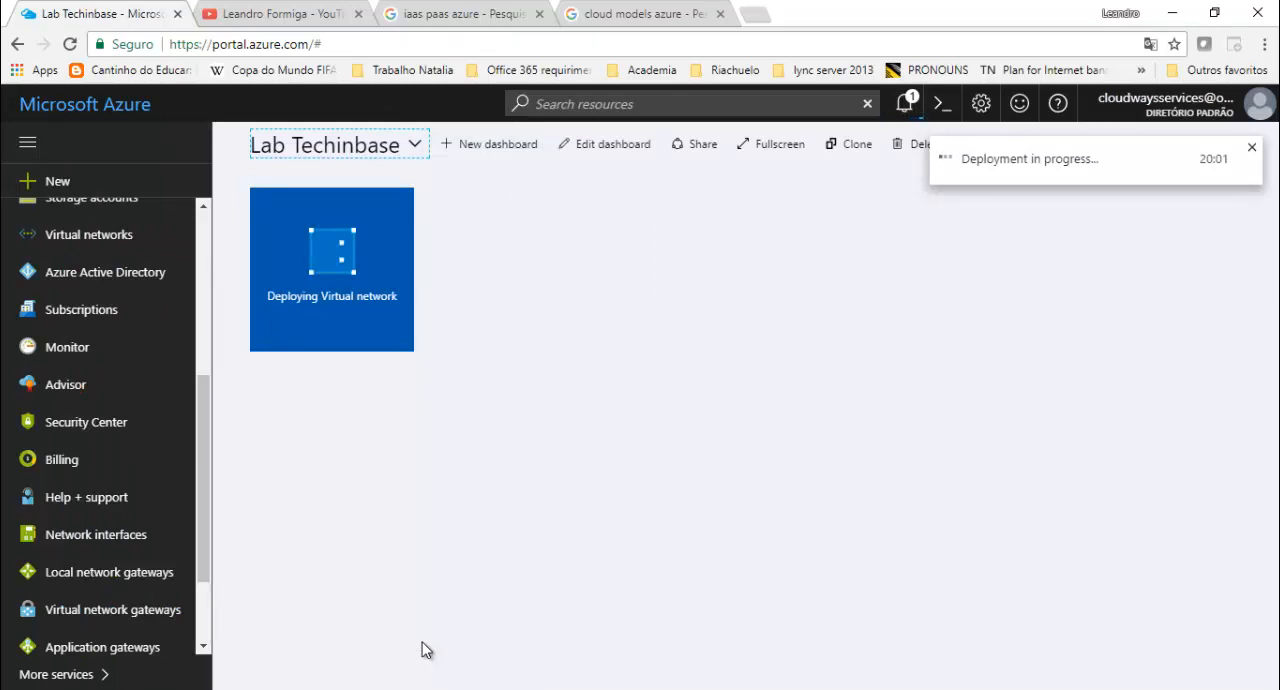
click(1251, 147)
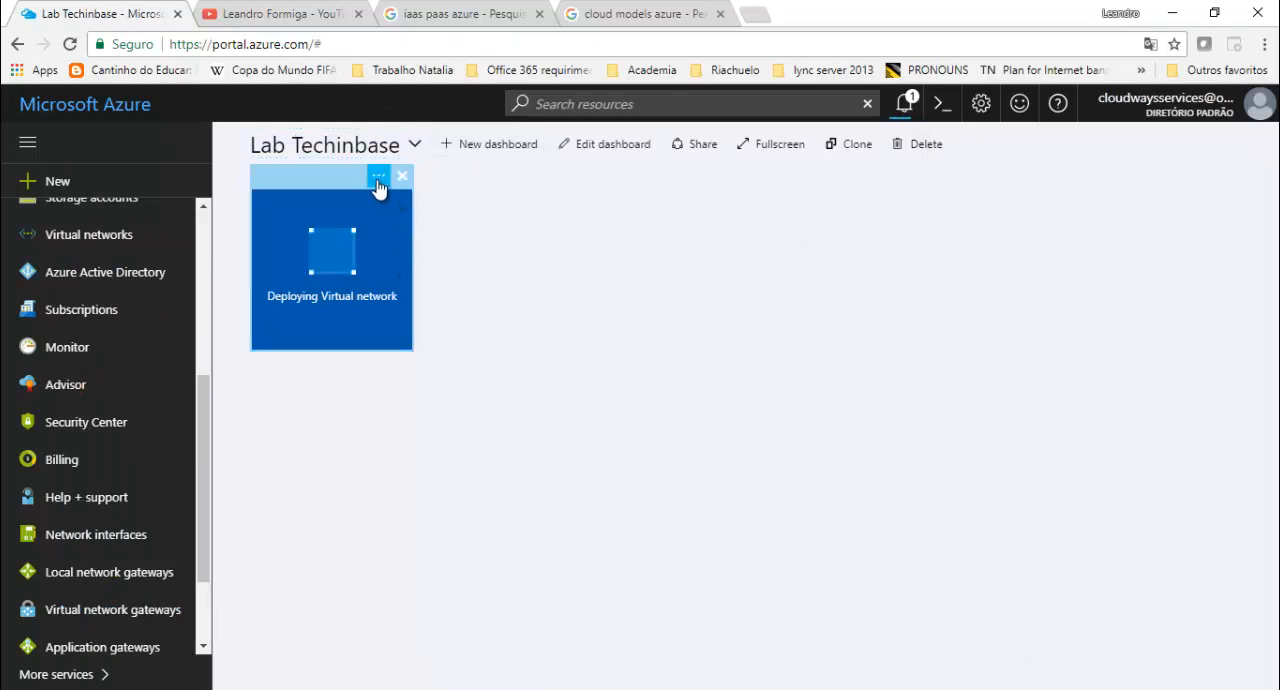
- Try a wider size for the deploying virtual network's tile, return it to the square size and finish customizing the dashboard
click(379, 179)
click(433, 243)
click(468, 218)
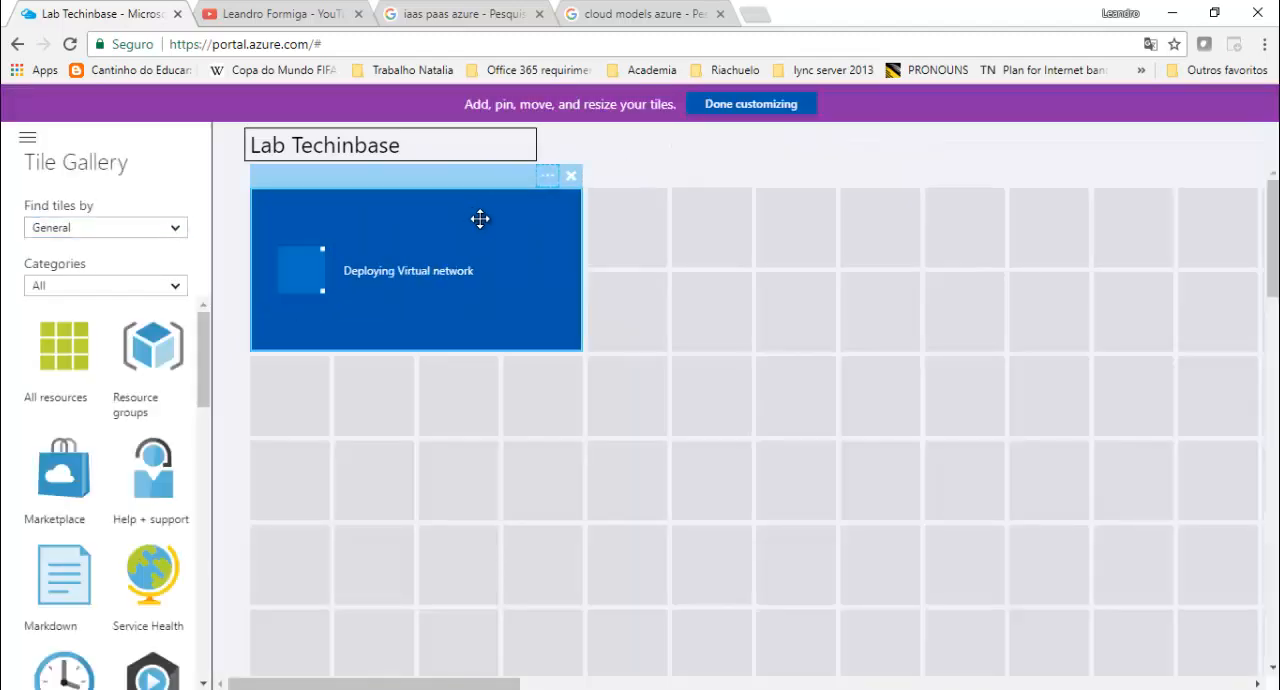
click(547, 186)
click(630, 218)
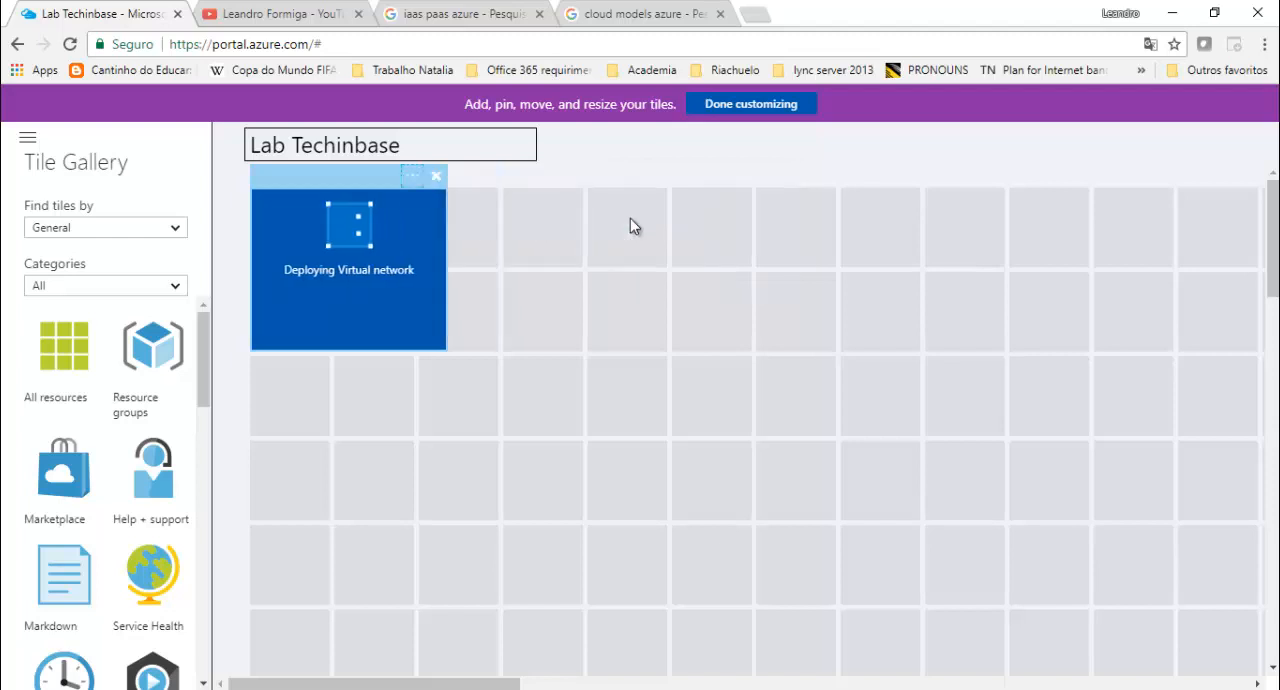
click(750, 106)
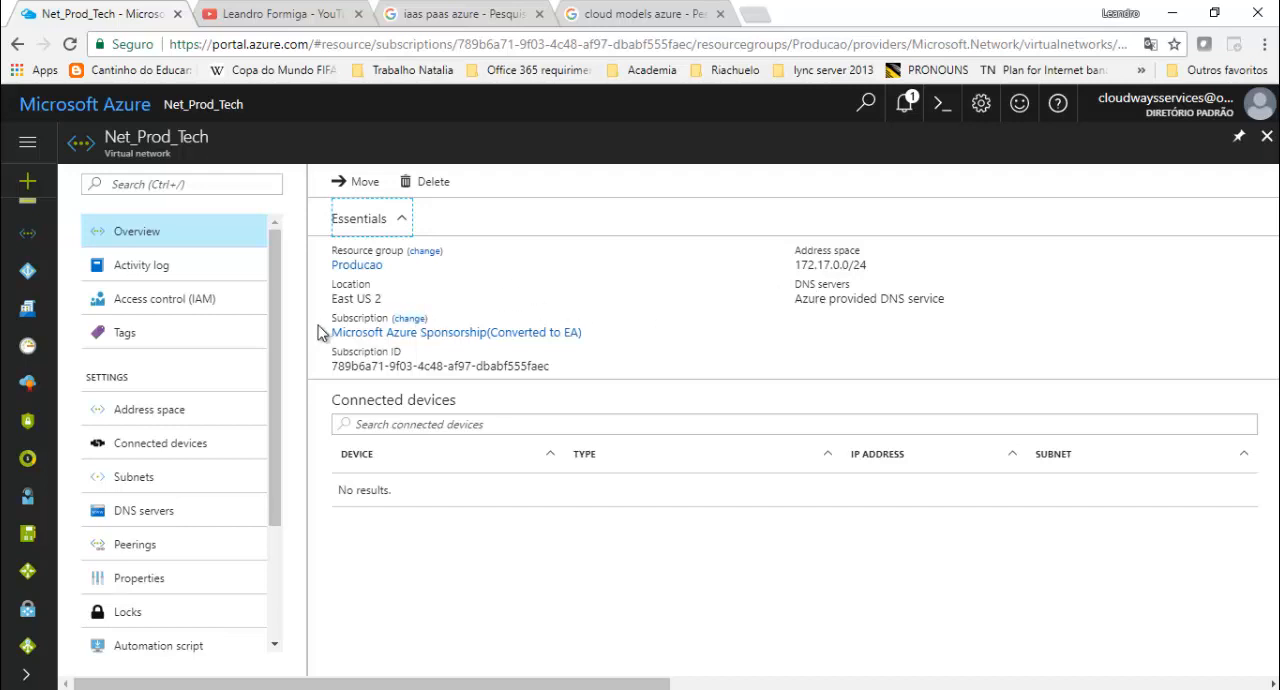
- Examine the DNS servers setting in the overview of the Net_Prod_Tech virtual network
drag(796, 298, 872, 305)
click(887, 301)
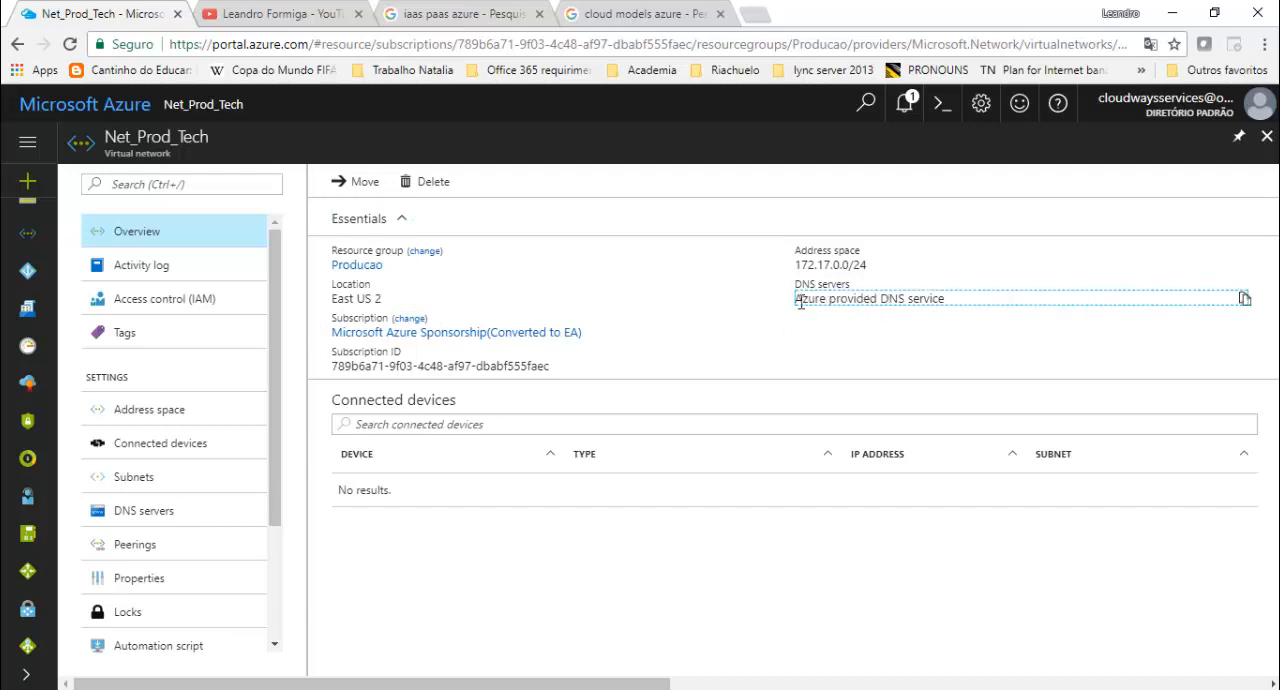
drag(934, 303, 803, 308)
click(960, 304)
triple_click(835, 301)
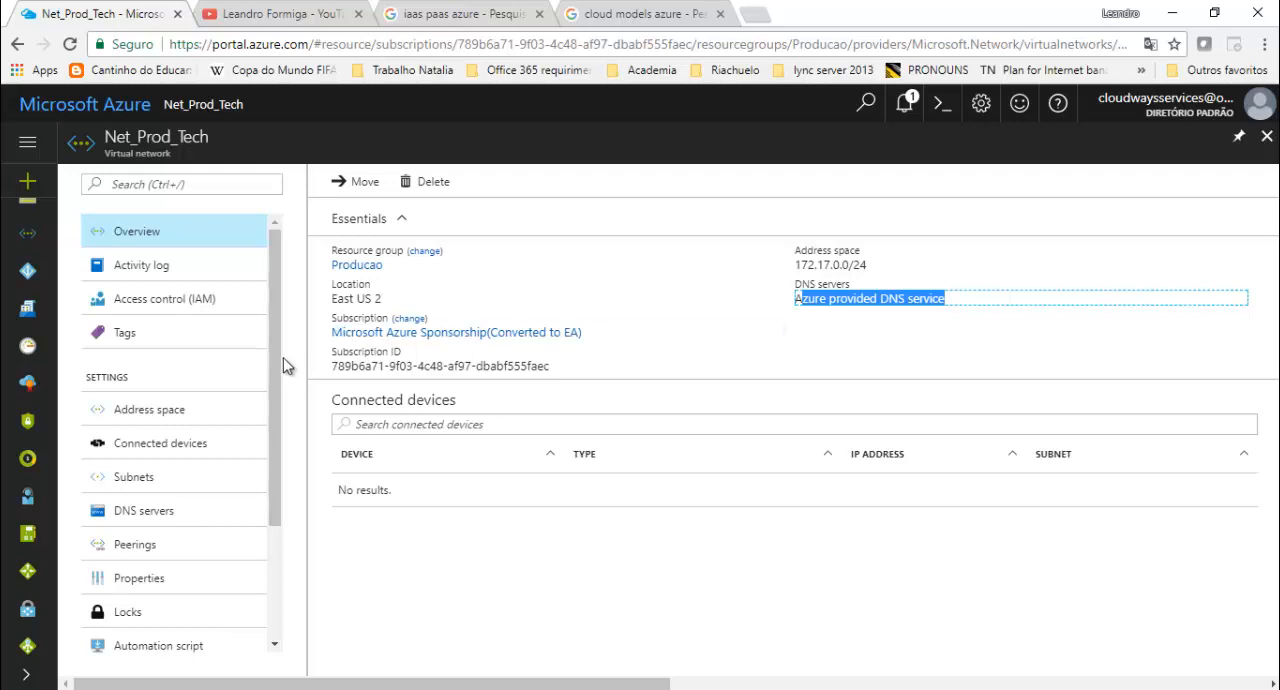
- Set the virtual network's DNS servers to custom with the address 172.17.0.10 and save the setting
scroll(277, 374, down, 1)
click(177, 477)
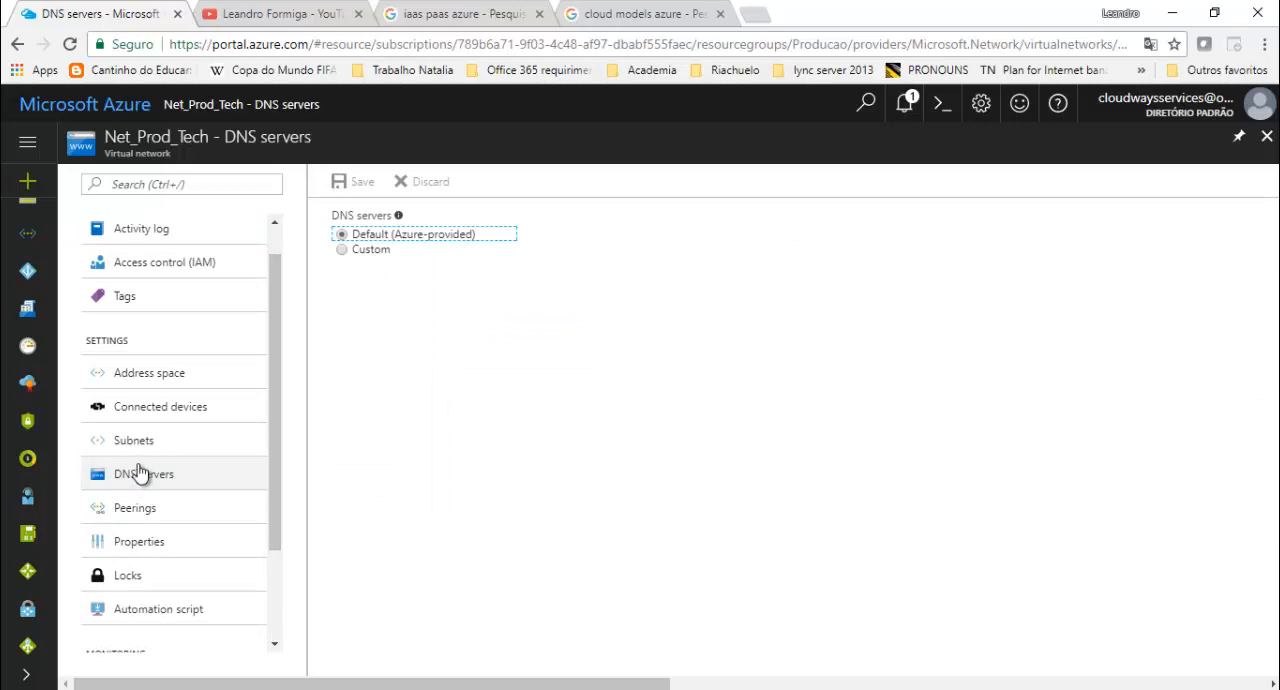
click(343, 249)
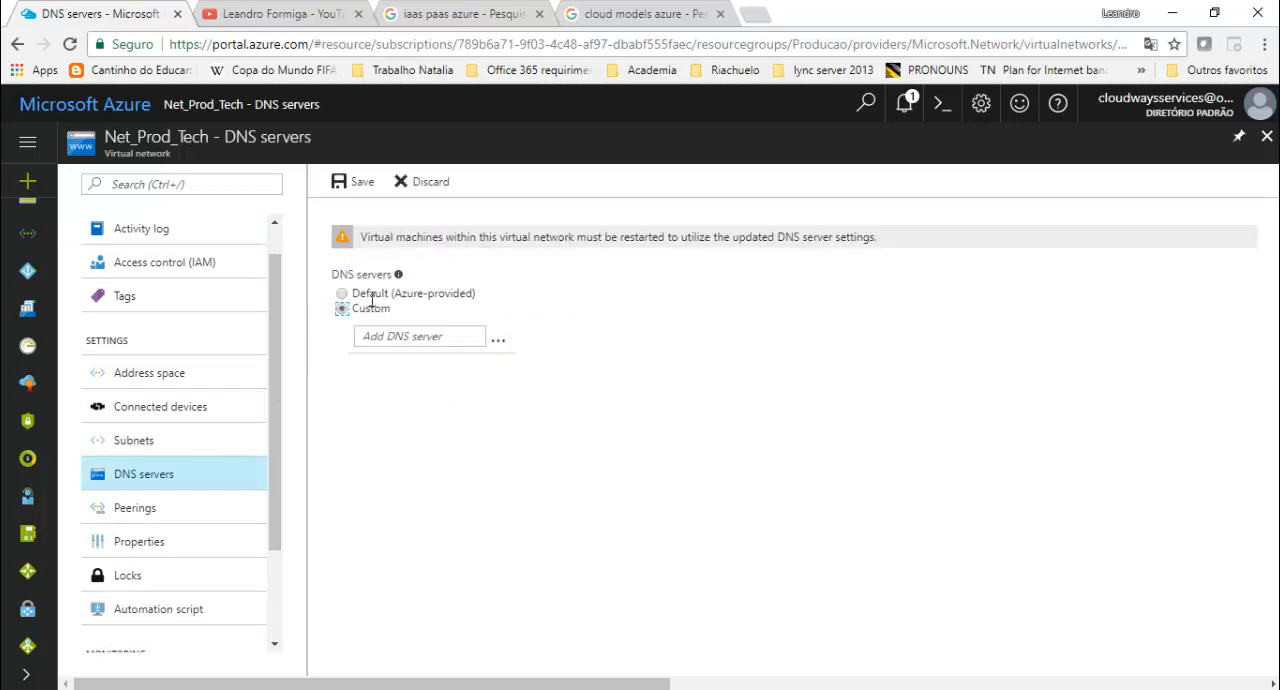
click(425, 342)
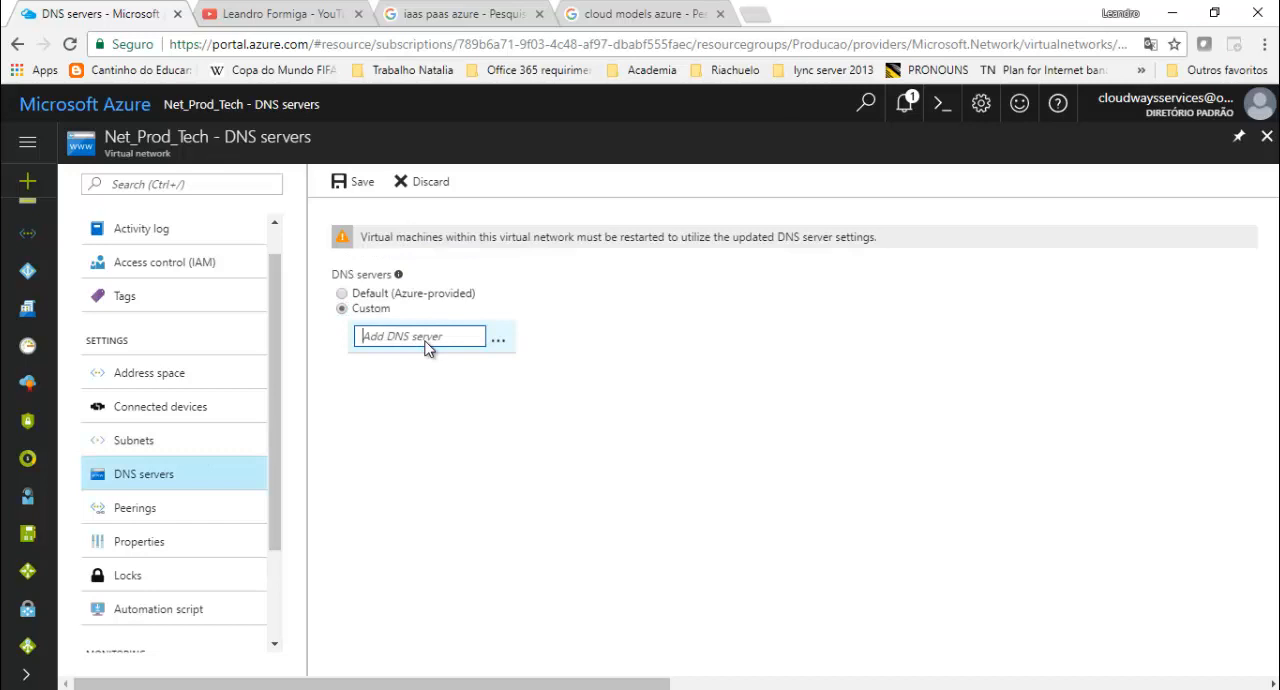
text(172.17.0.10)
click(350, 453)
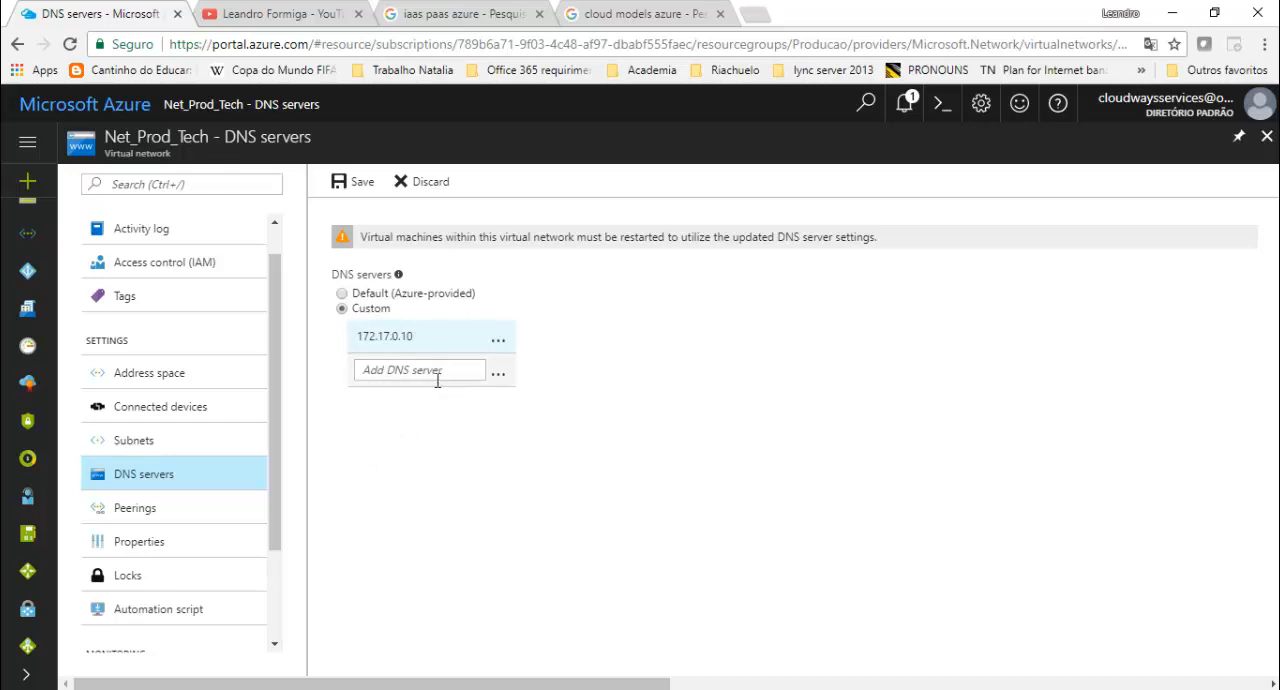
click(340, 185)
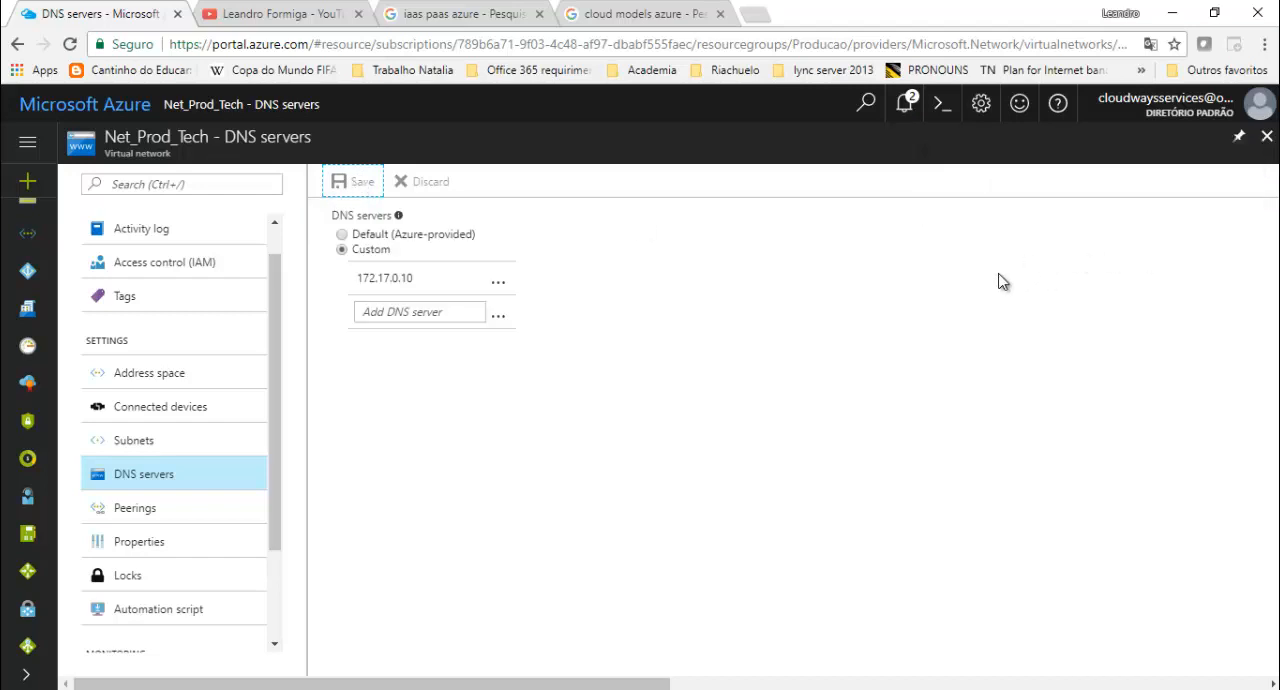
- Check the address space and DNS servers in the virtual network's overview, and return to the dashboard
scroll(277, 280, up, 1)
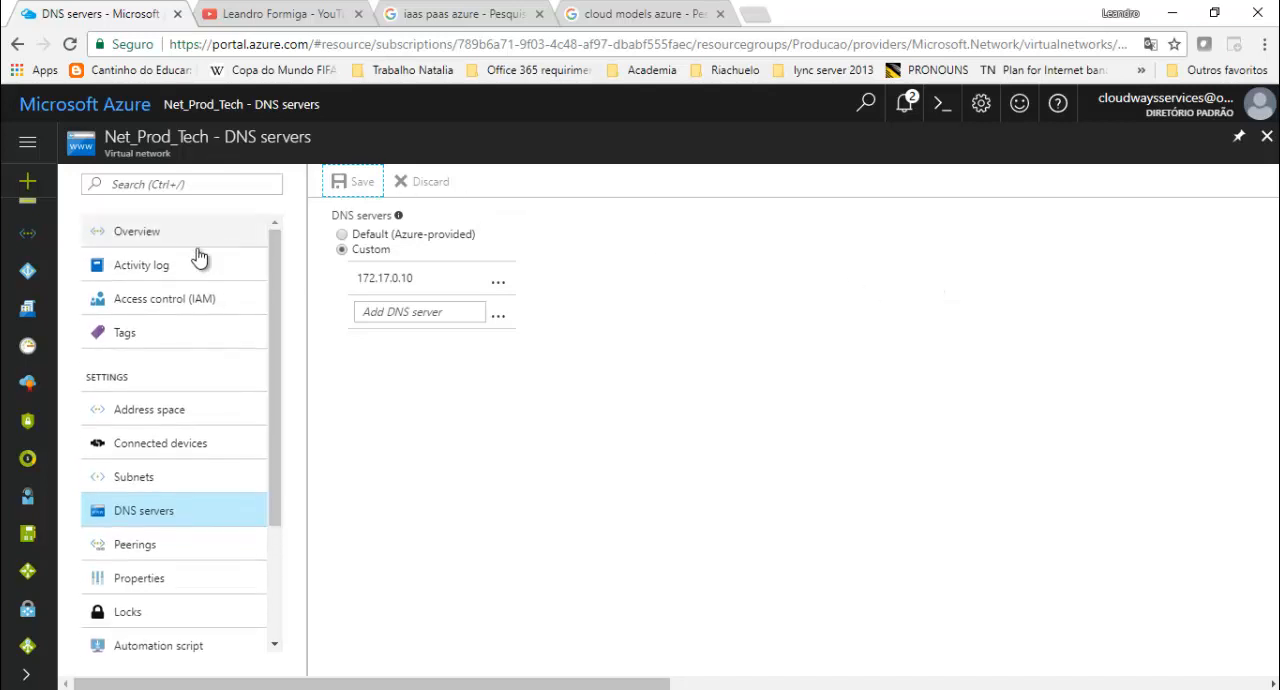
click(167, 241)
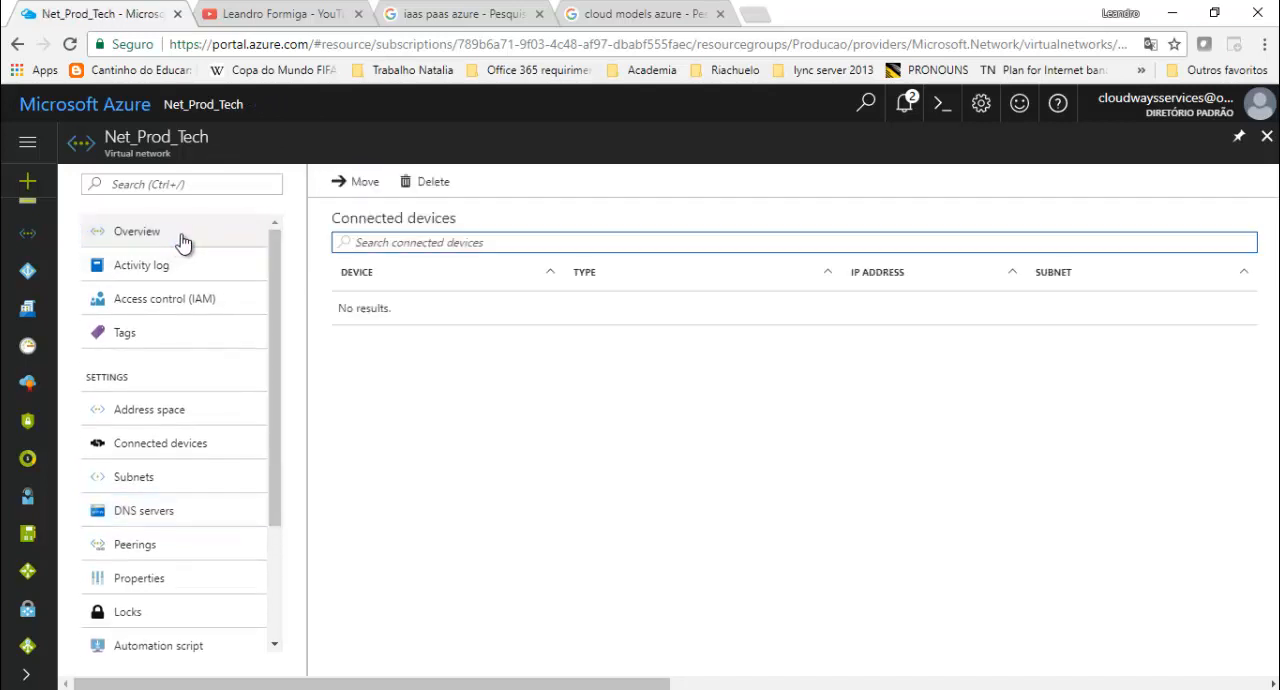
drag(856, 302, 420, 368)
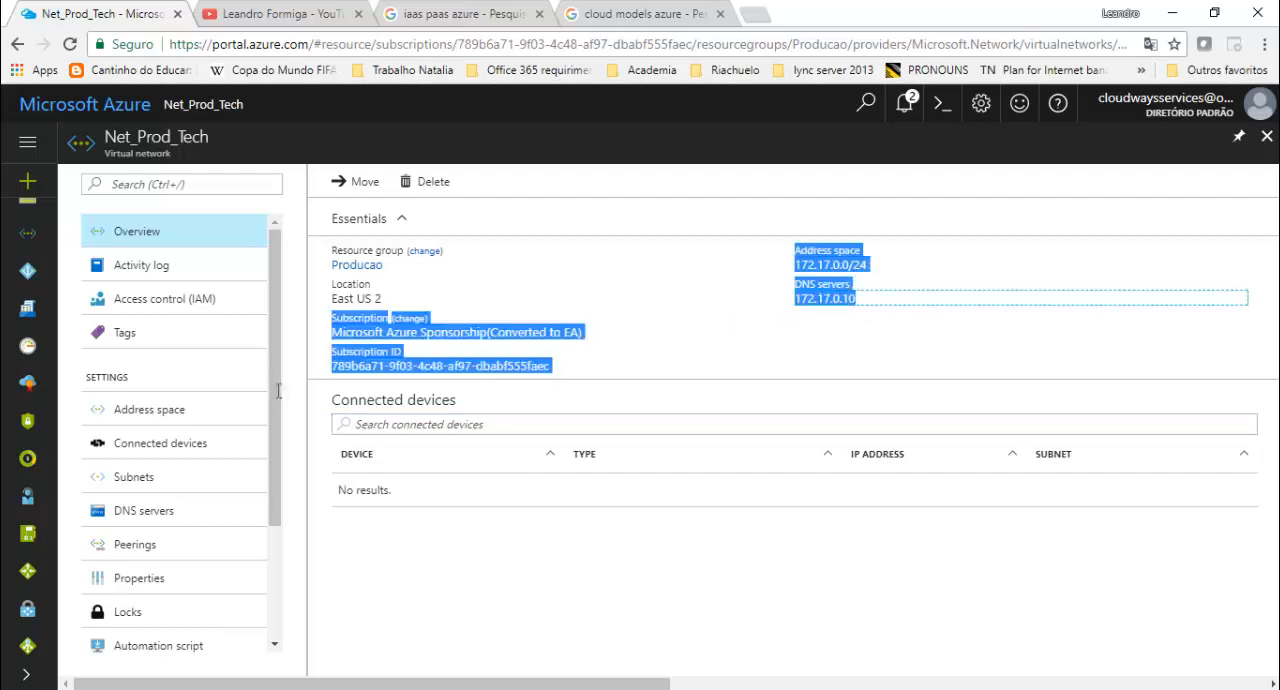
click(821, 347)
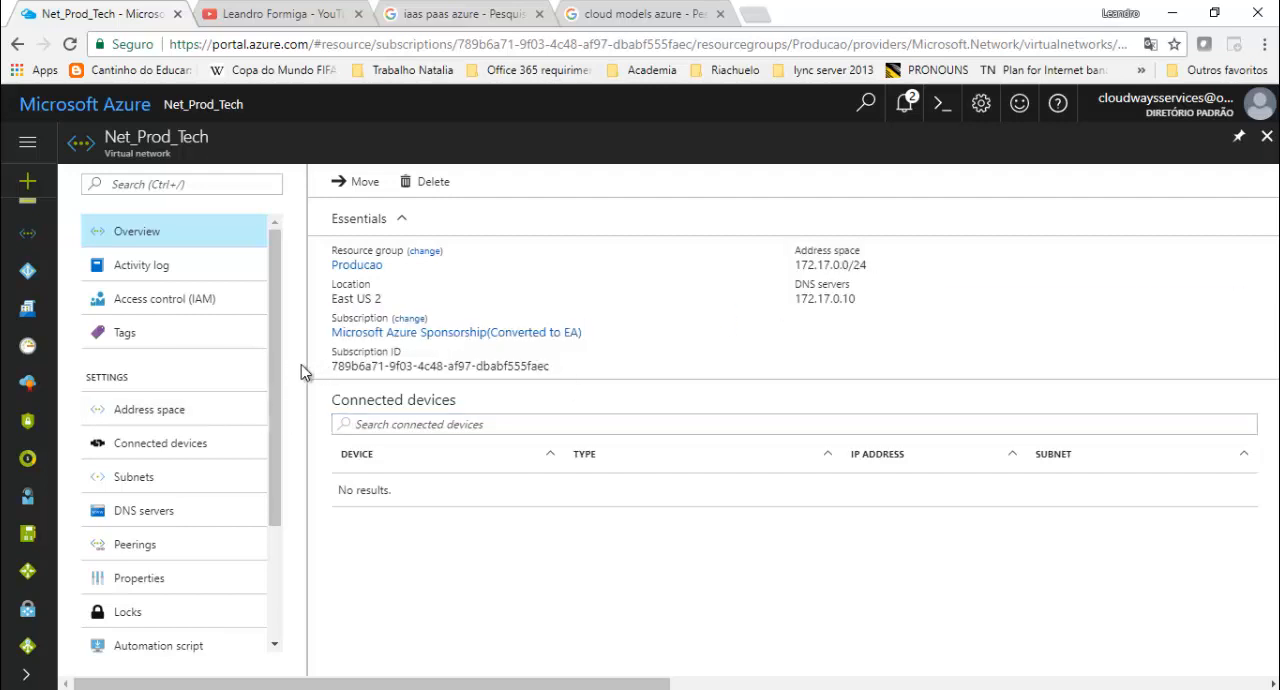
drag(280, 380, 300, 305)
click(1266, 136)
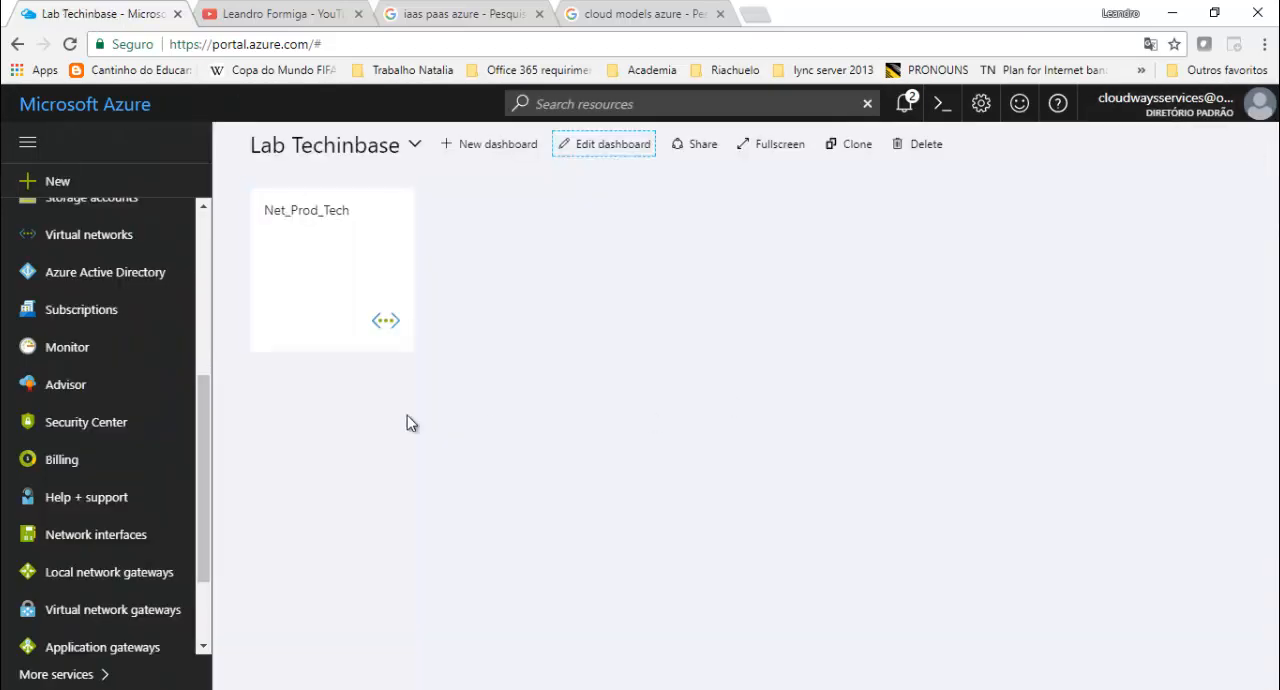
- Start adding a virtual machine and open the list of recommended Windows Server images
drag(206, 390, 205, 292)
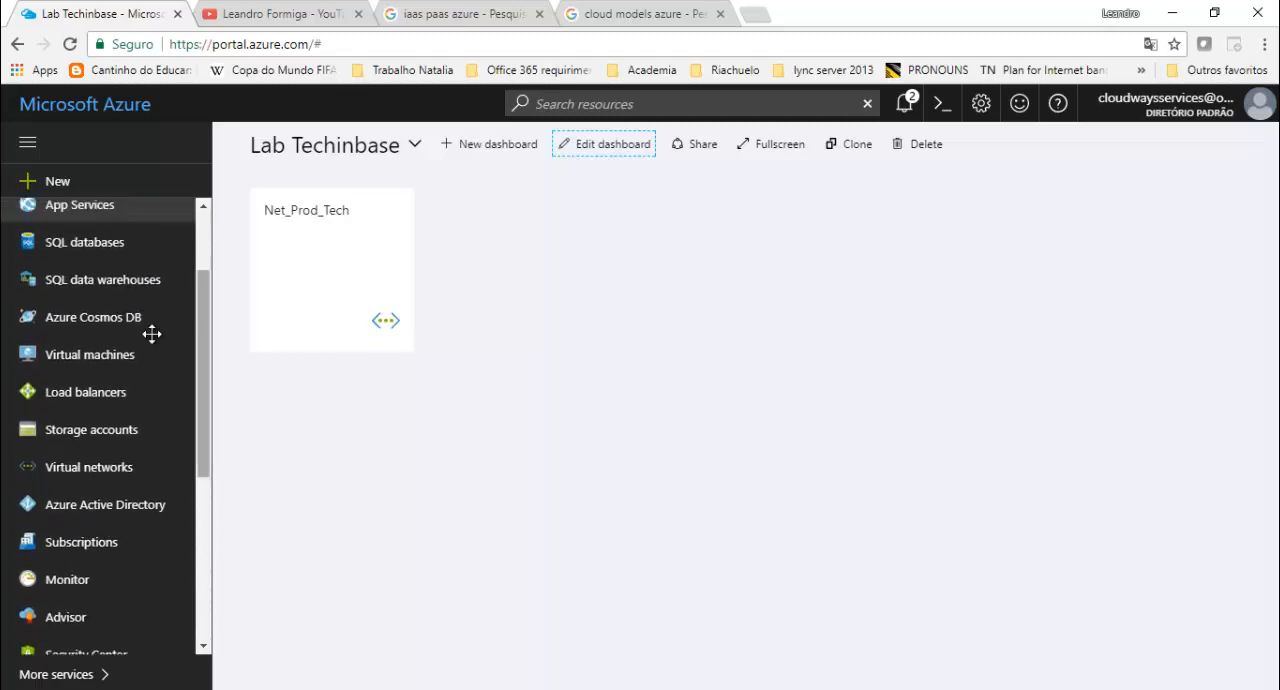
click(95, 354)
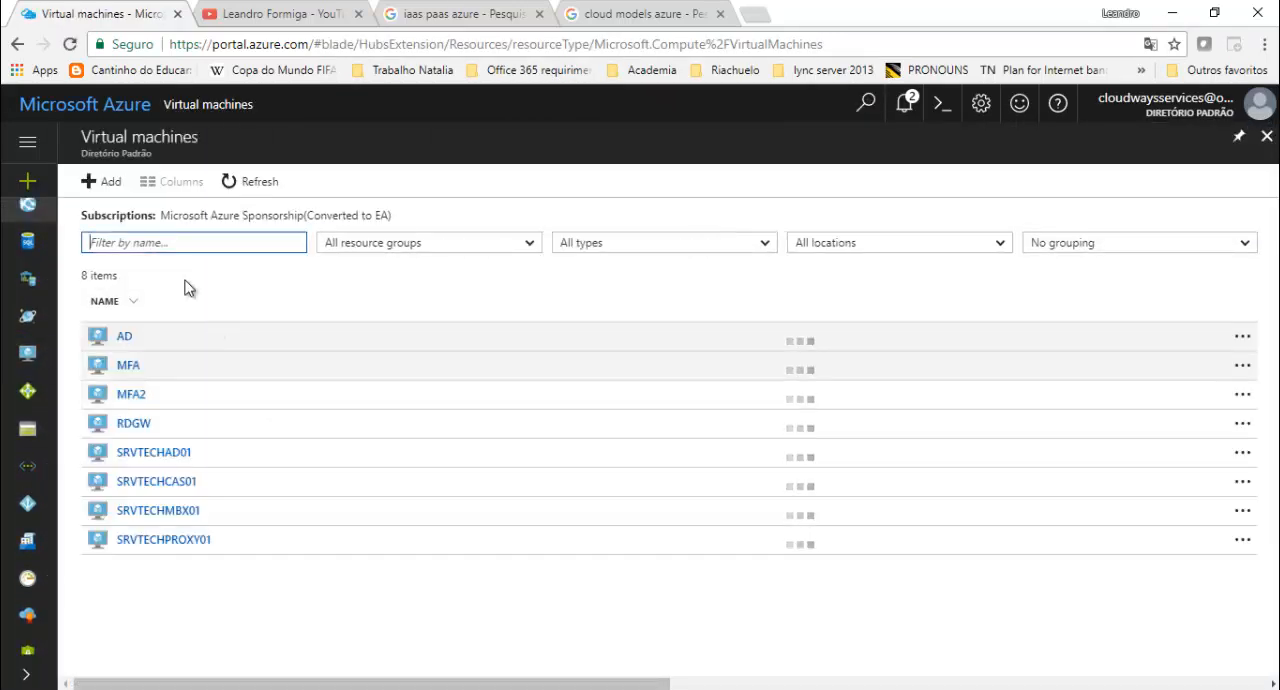
click(106, 181)
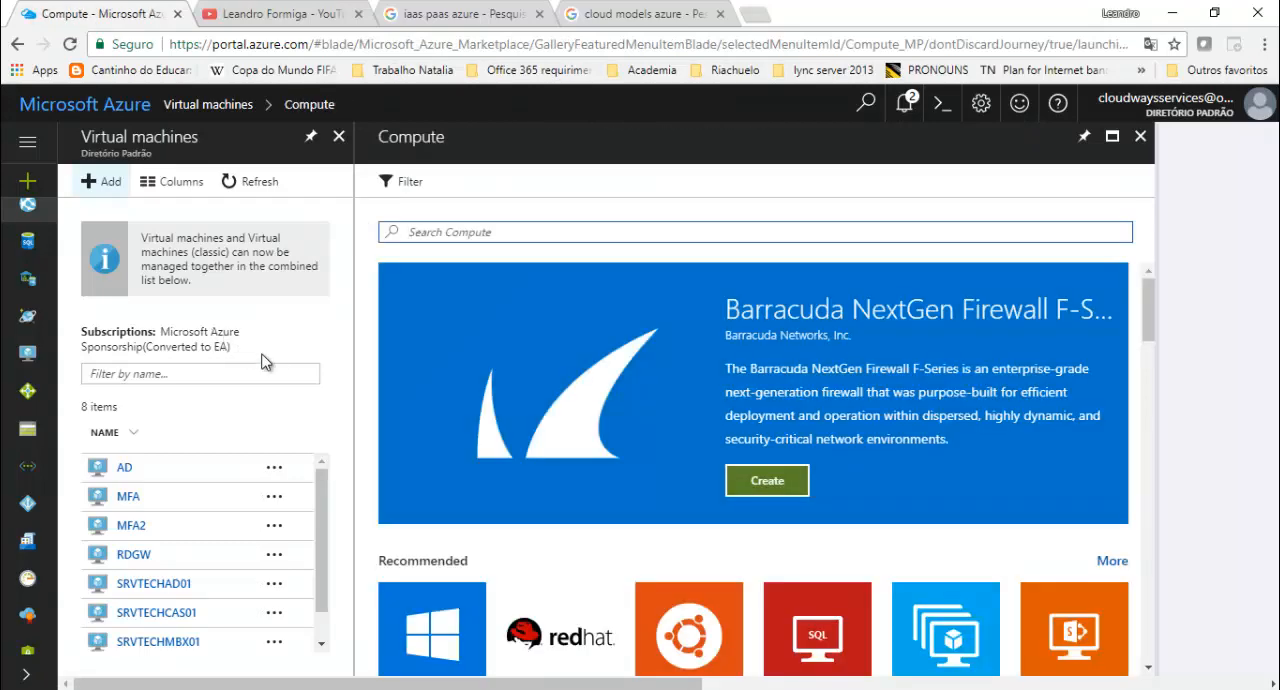
scroll(679, 400, down, 3)
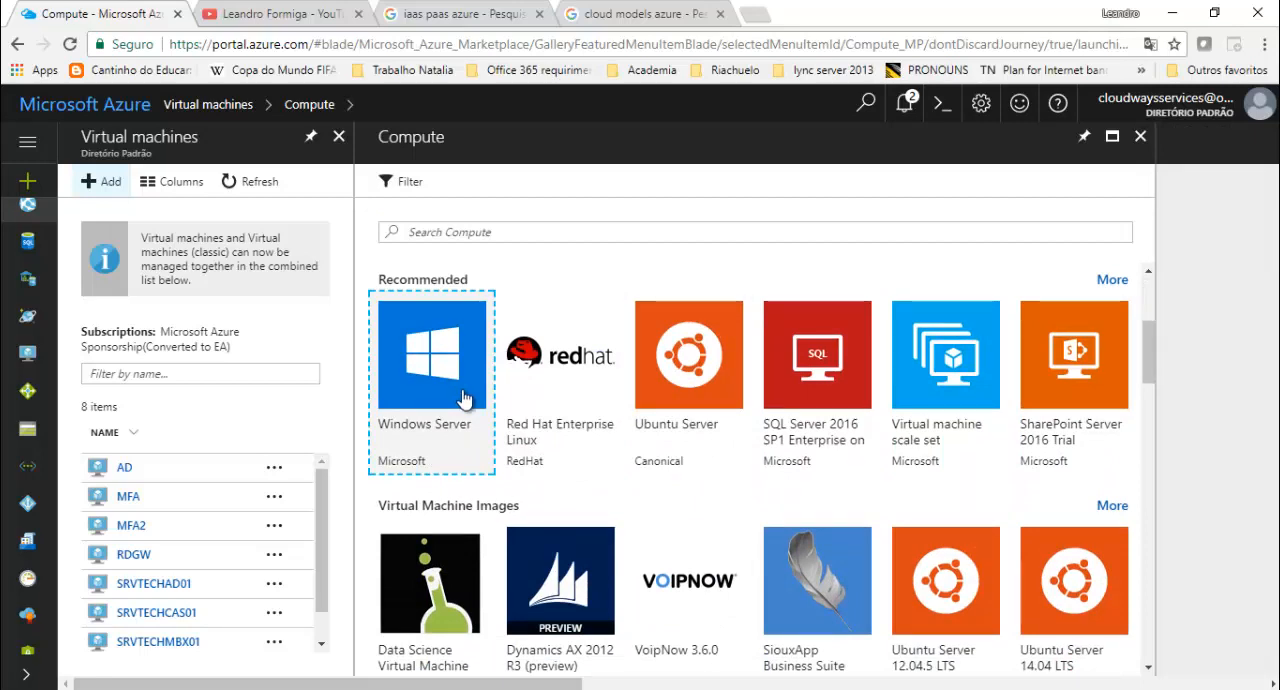
click(431, 450)
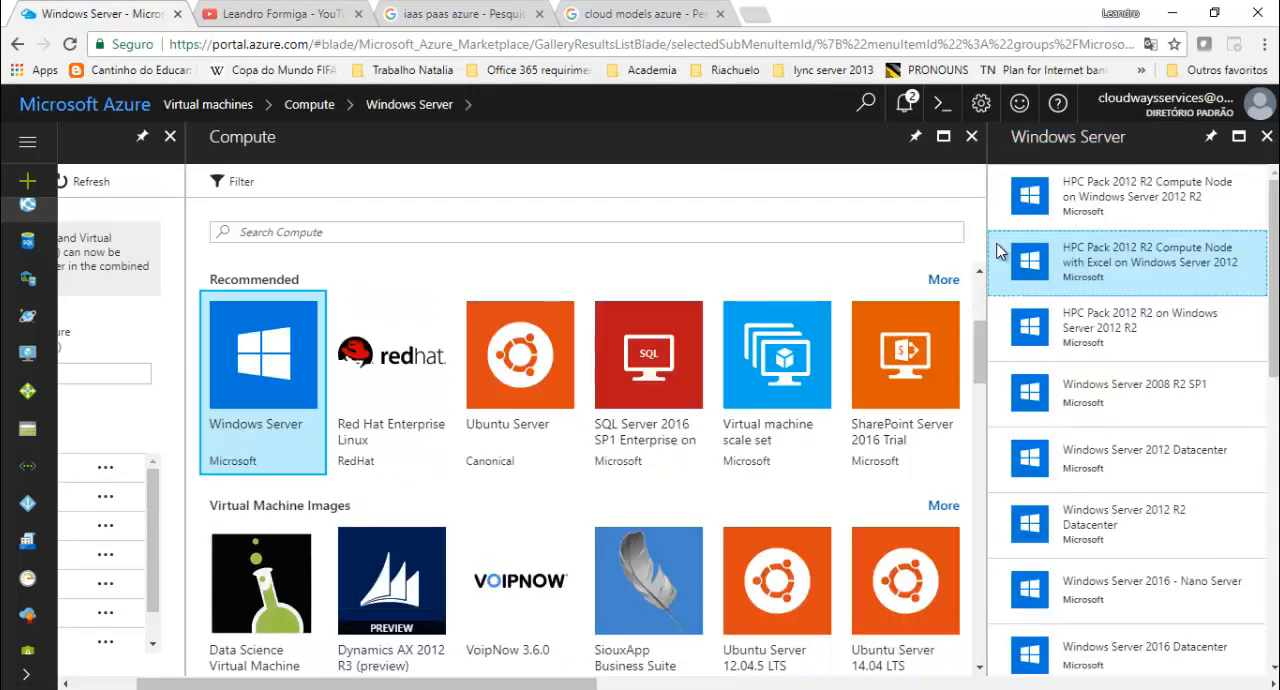
- Open the HPC Pack 2012 R2 Compute Node with Excel image details and snooze the Windows feature update
click(1008, 254)
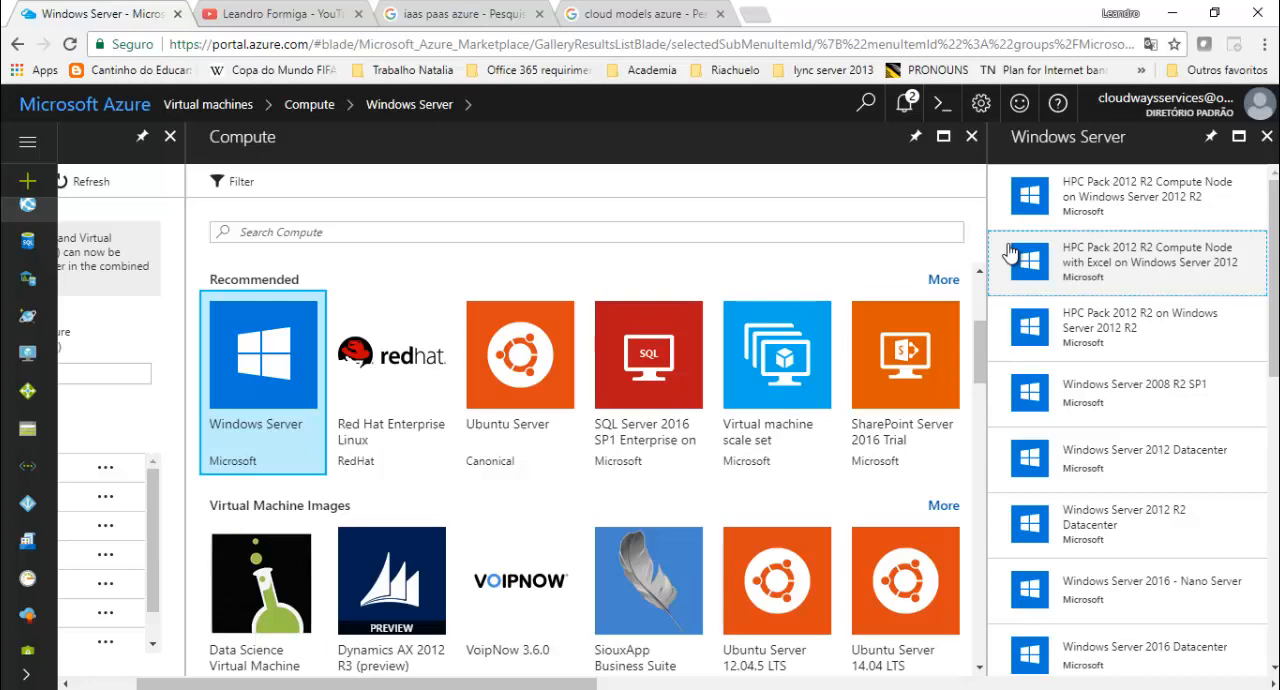
click(1010, 254)
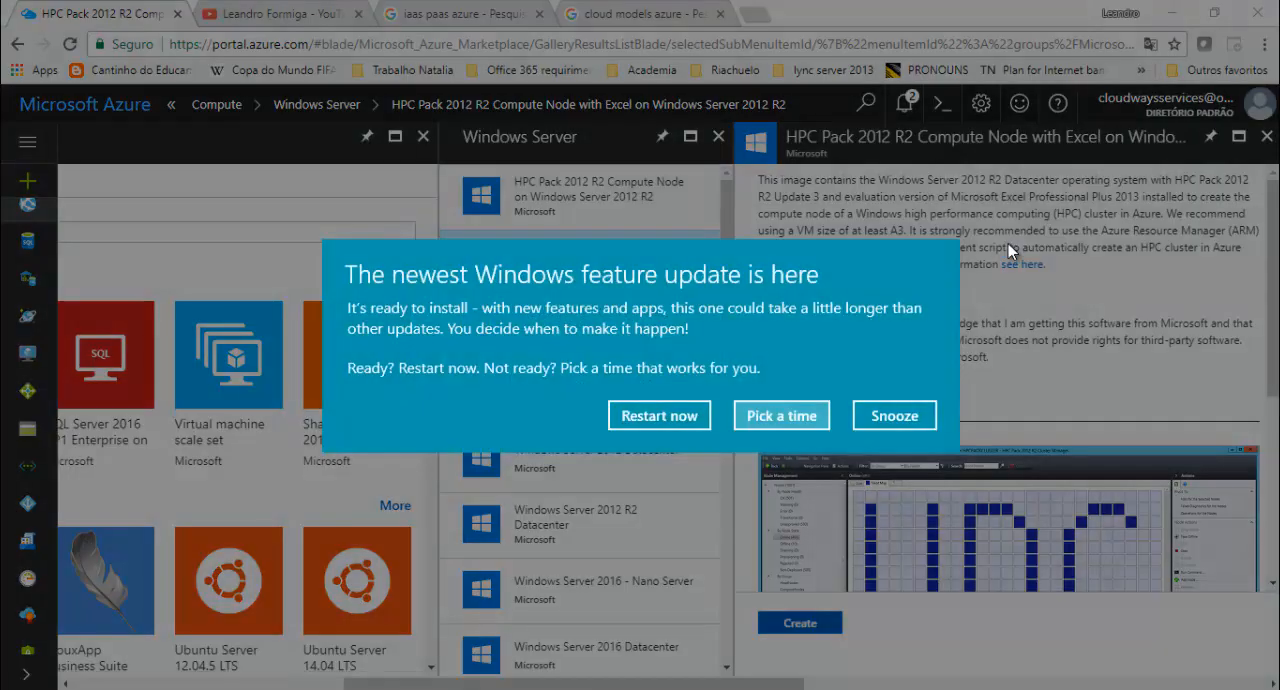
click(898, 418)
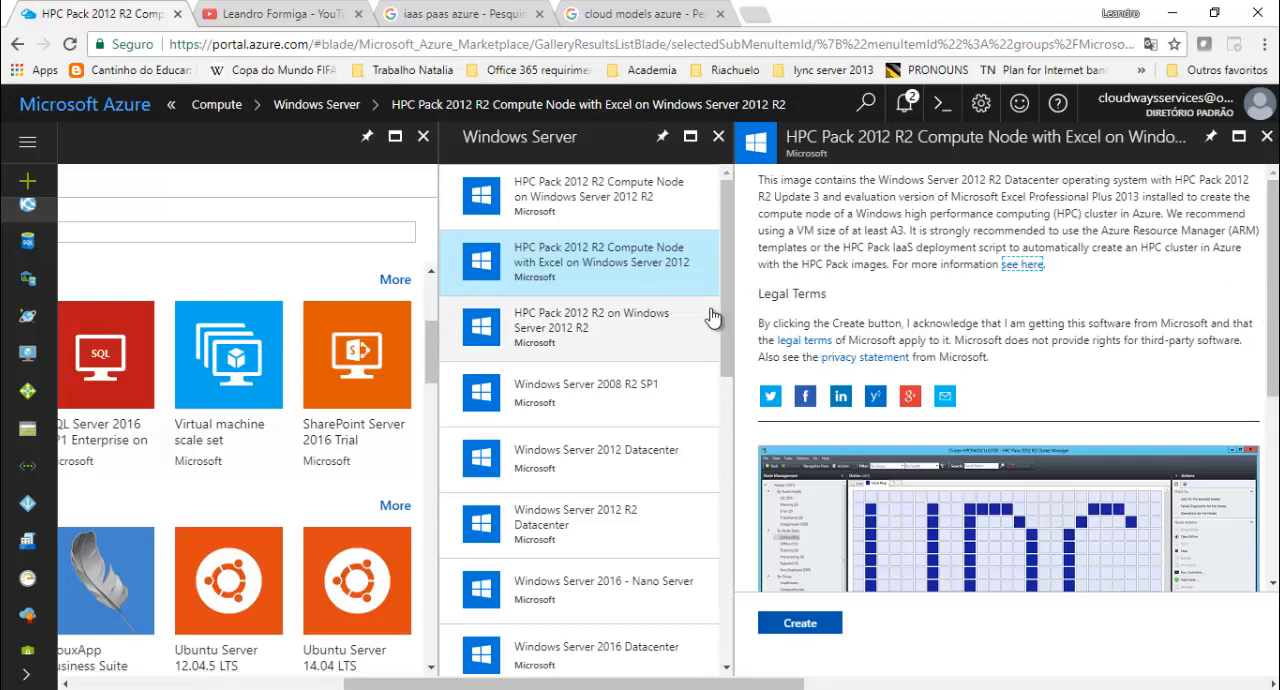
scroll(712, 313, down, 5)
scroll(712, 313, down, 3)
scroll(714, 308, up, 8)
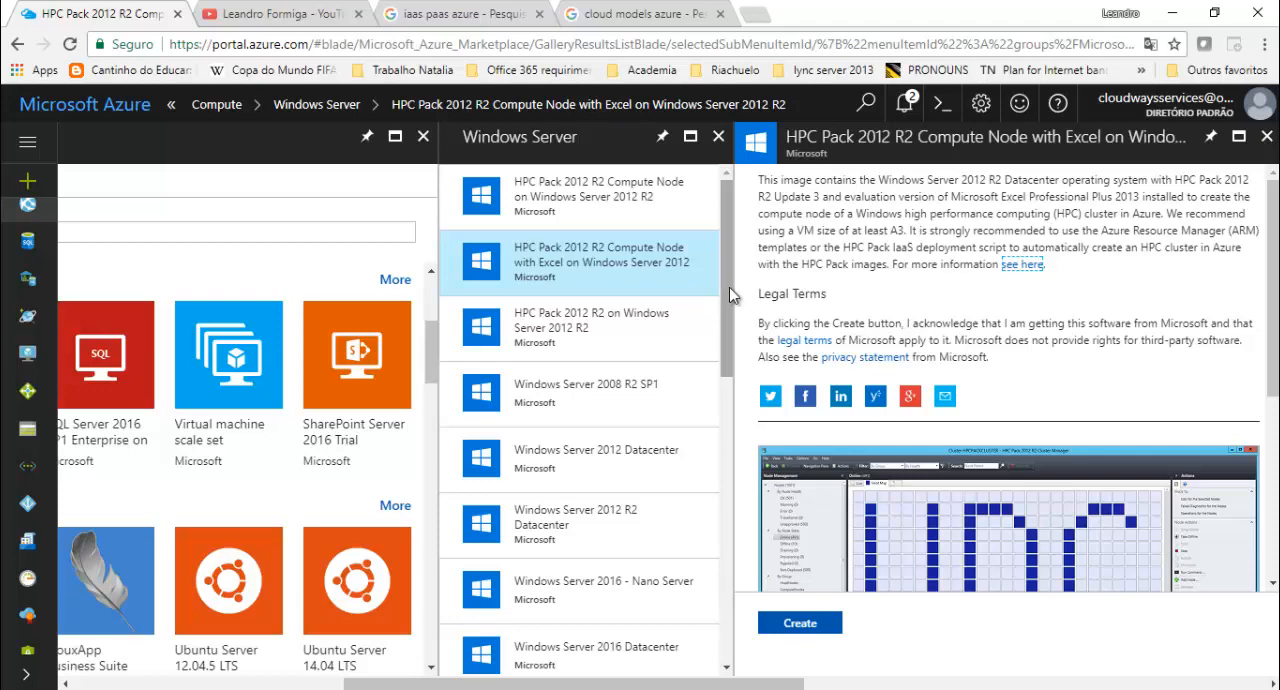
- Choose the Windows Server 2012 R2 Datacenter image with the Resource Manager deployment model and start creating the virtual machine
click(593, 525)
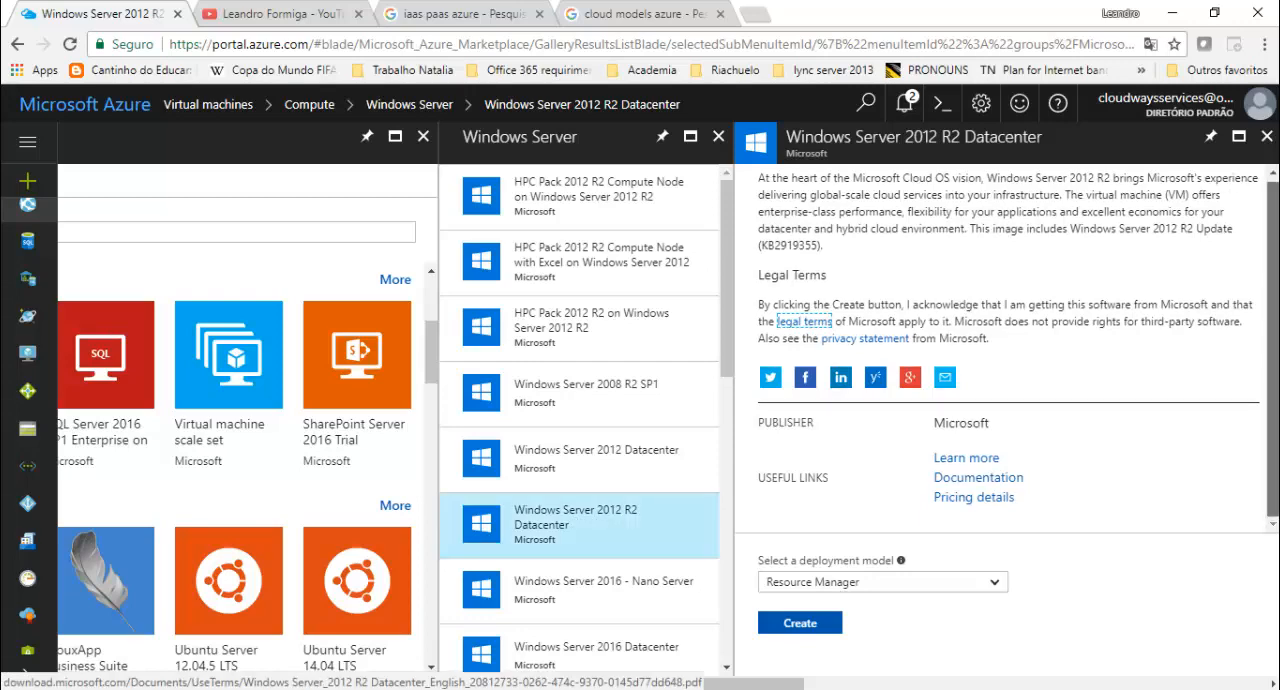
click(948, 583)
click(952, 588)
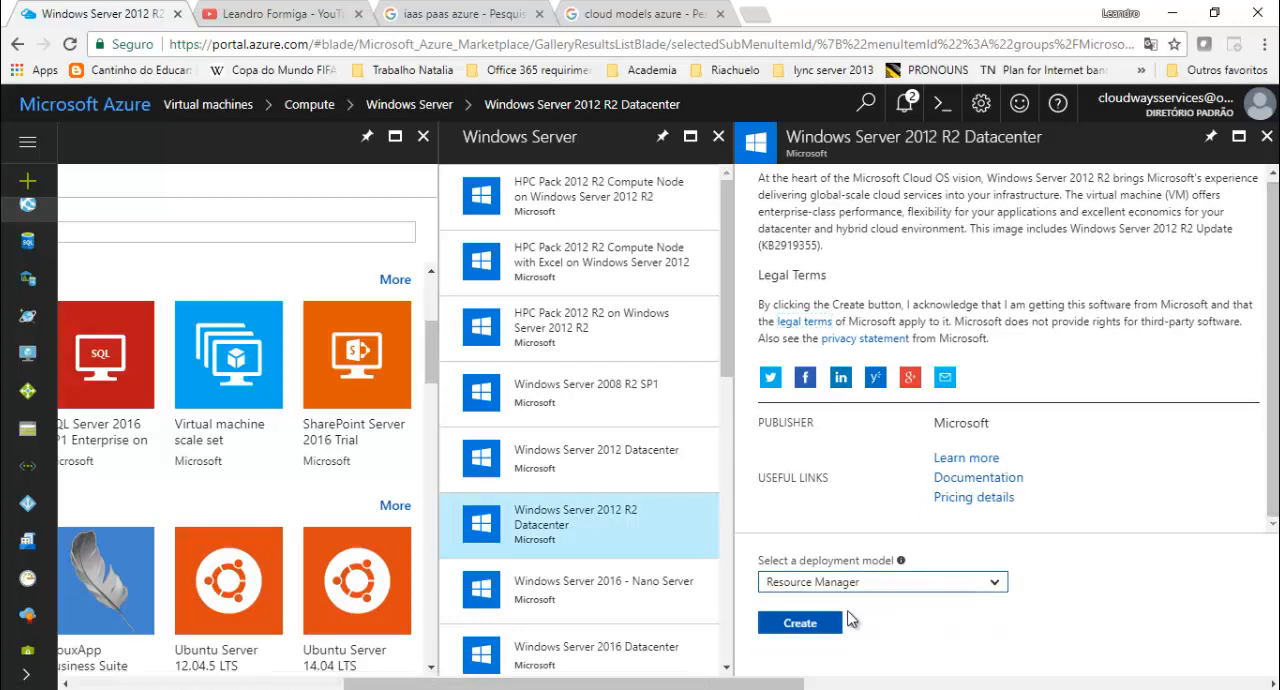
click(806, 634)
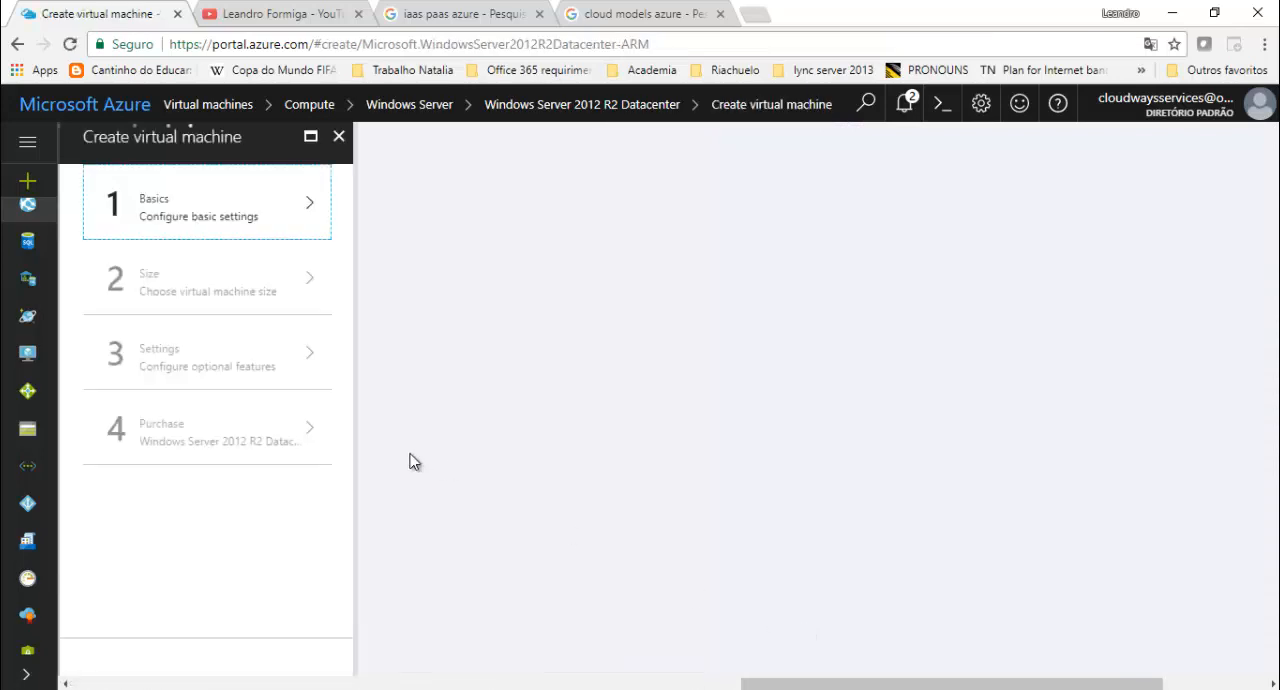
click(1061, 687)
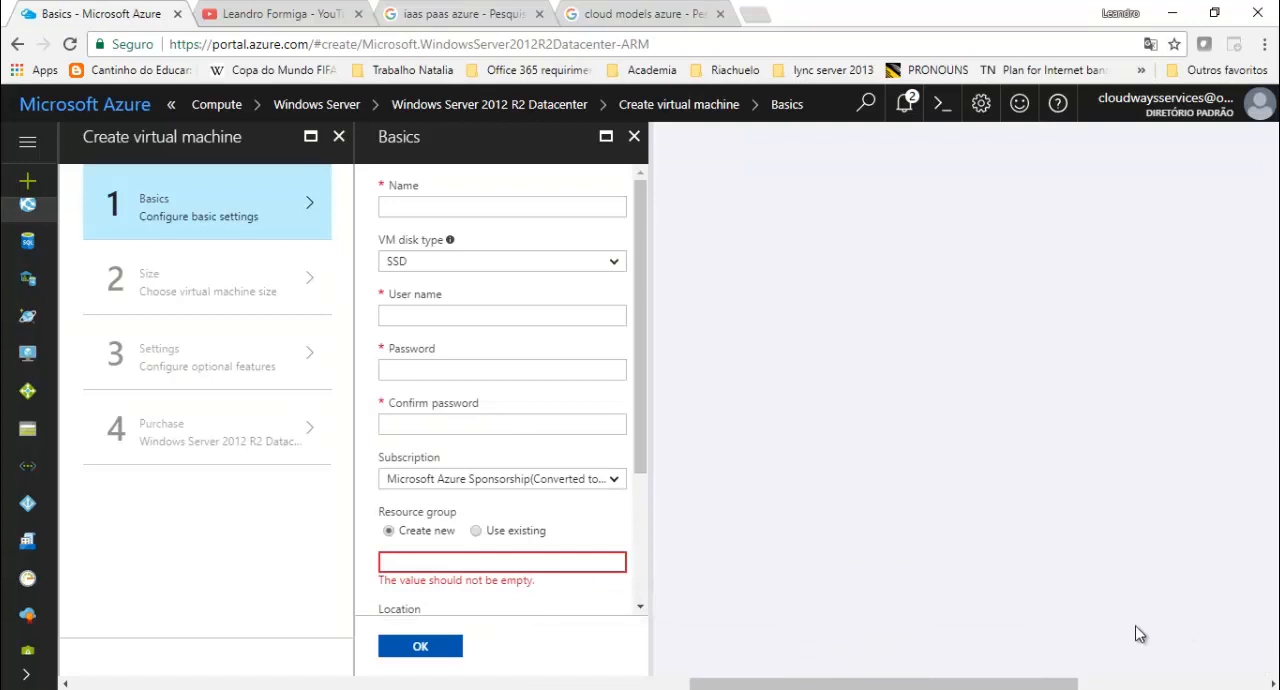
- Try to name the virtual machine SRV_AD_TECH and check whether the name is accepted
click(507, 206)
text(SRV_AD)
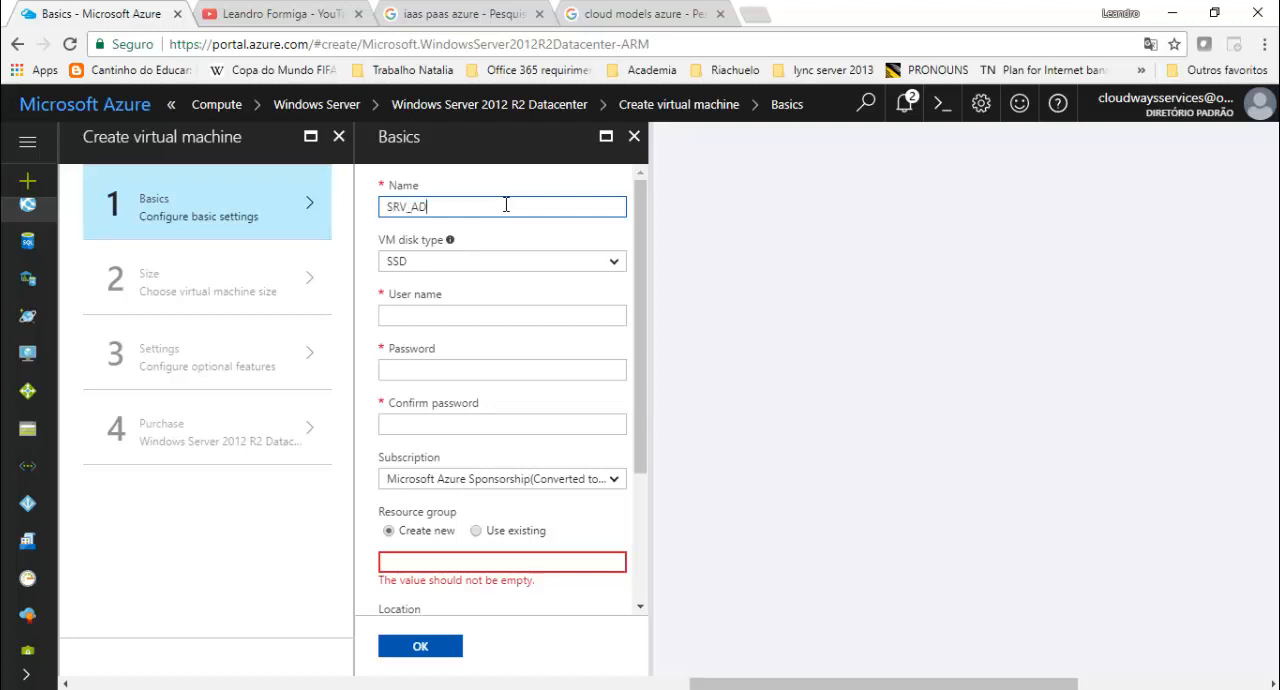
text(_TECH)
click(464, 264)
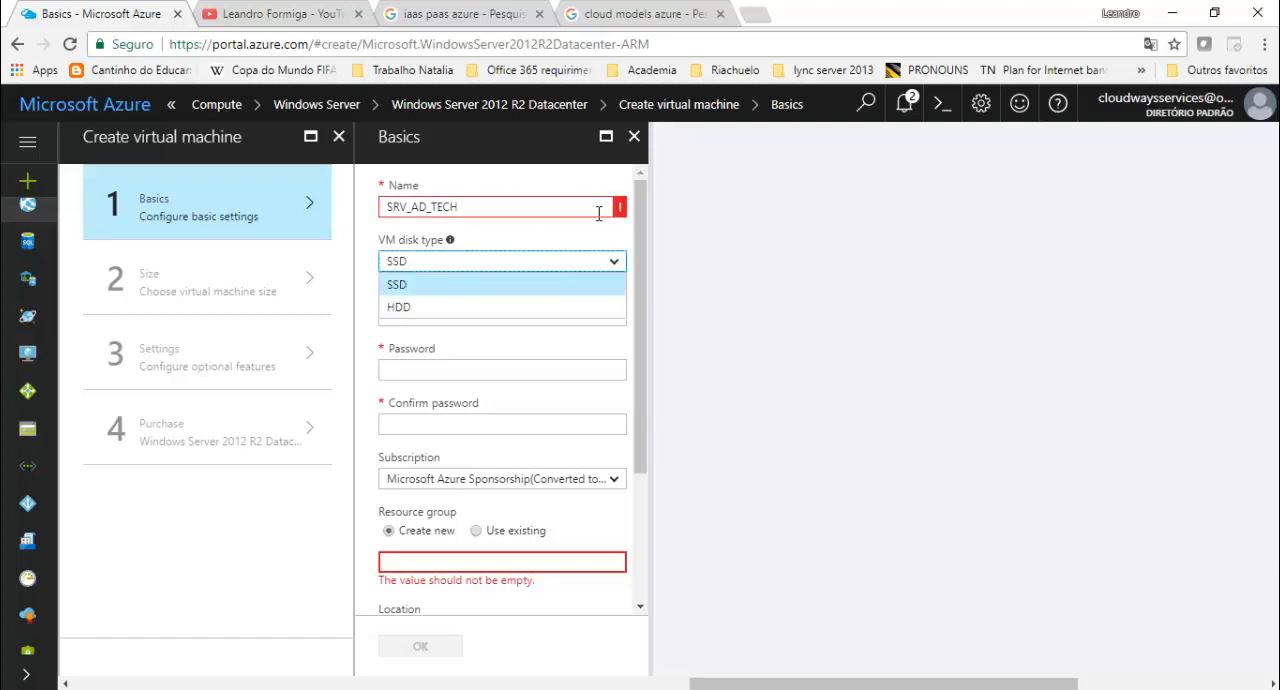
mouse_move(618, 212)
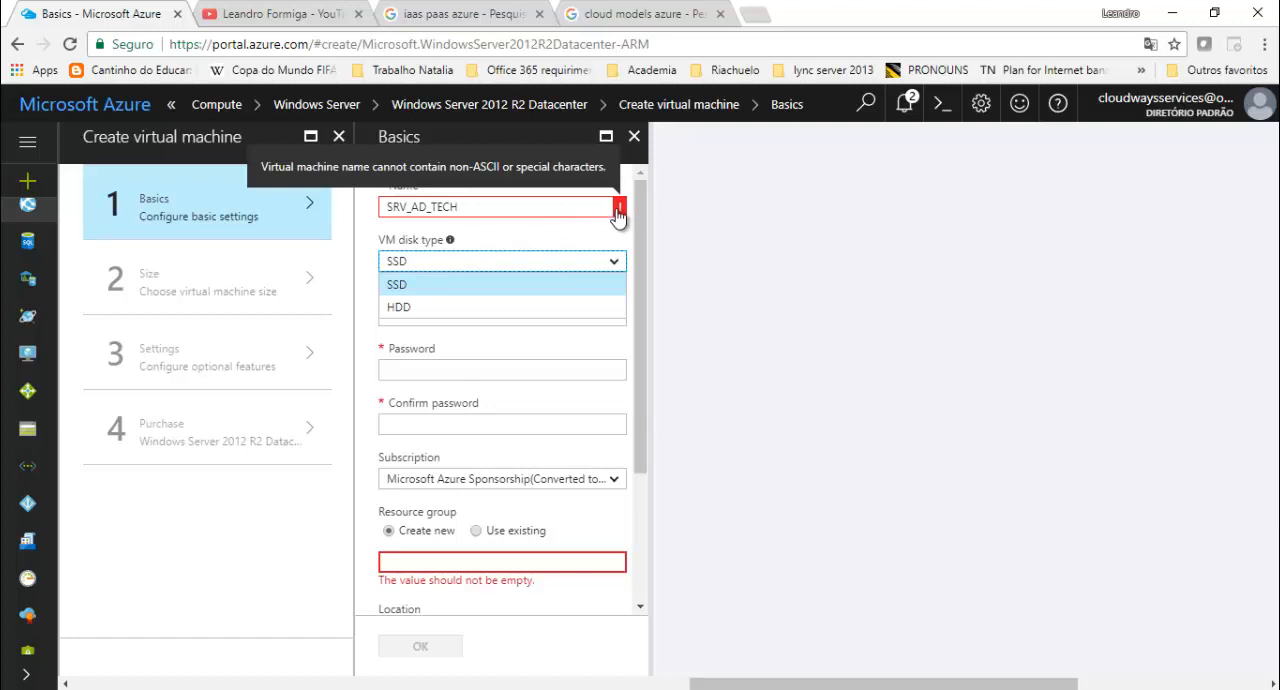
- Name the virtual machine SRV-AD-TECH and set its disk type to HDD
drag(510, 206, 363, 212)
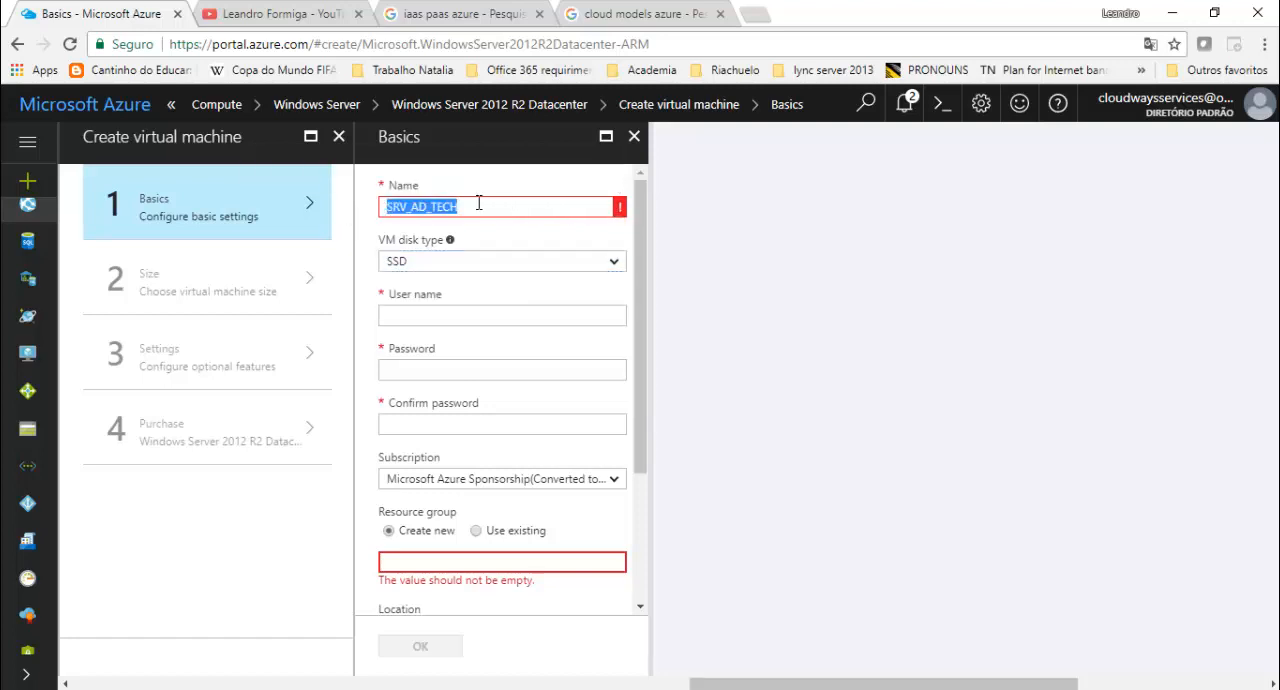
text(SRV-AD-TECH)
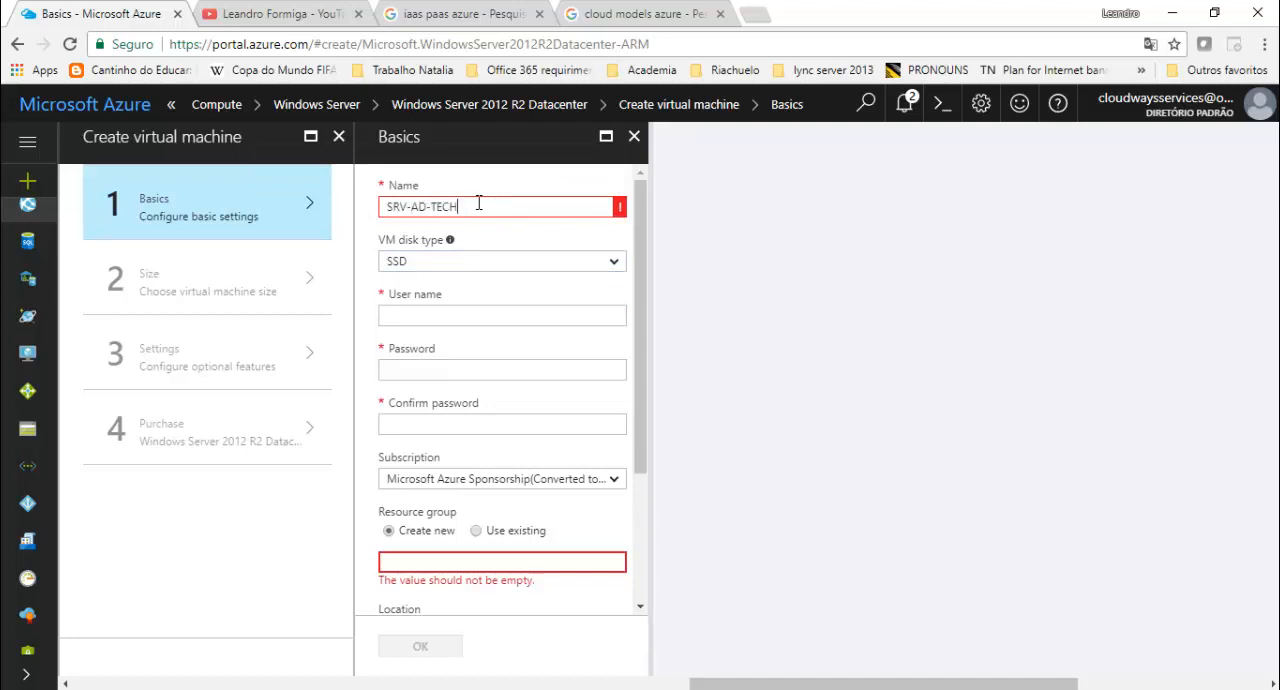
key(Tab)
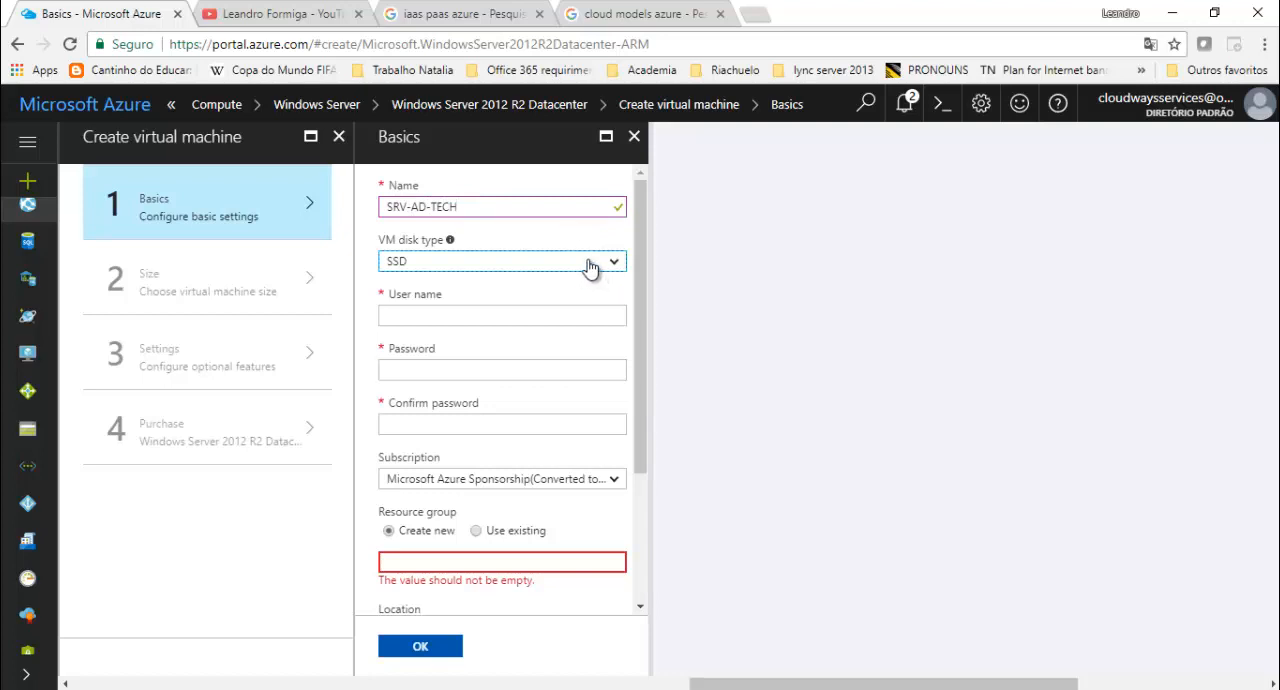
click(531, 264)
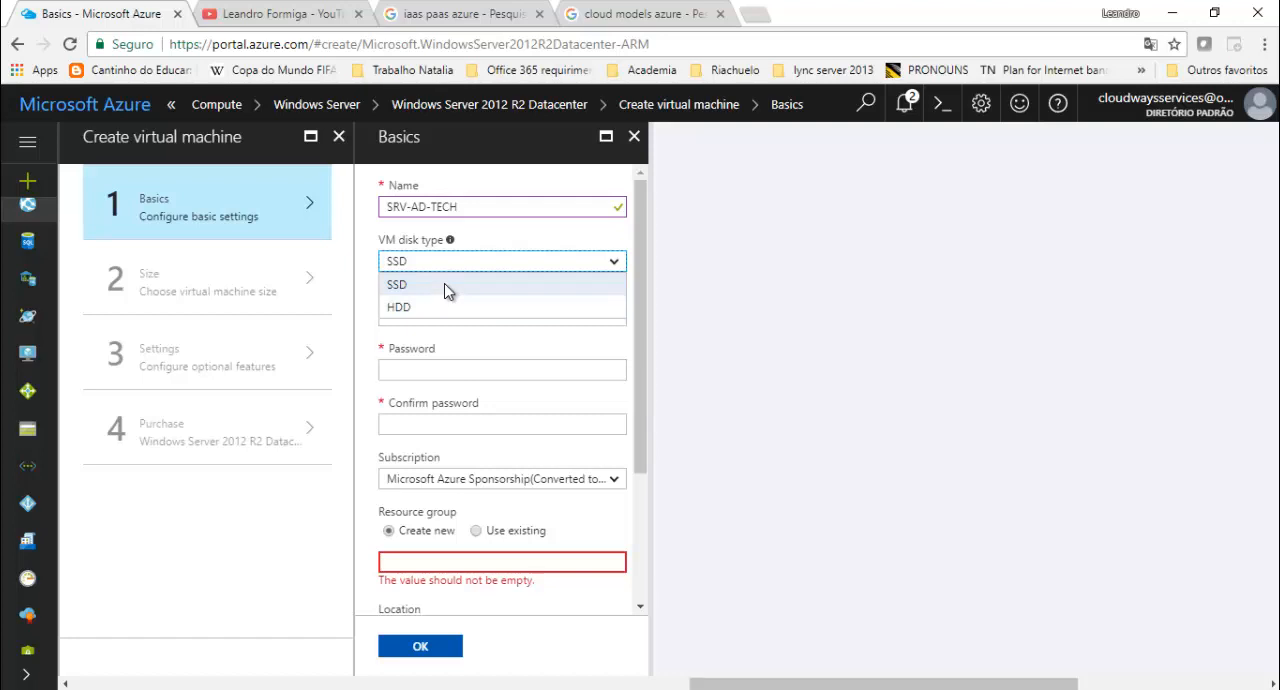
click(428, 307)
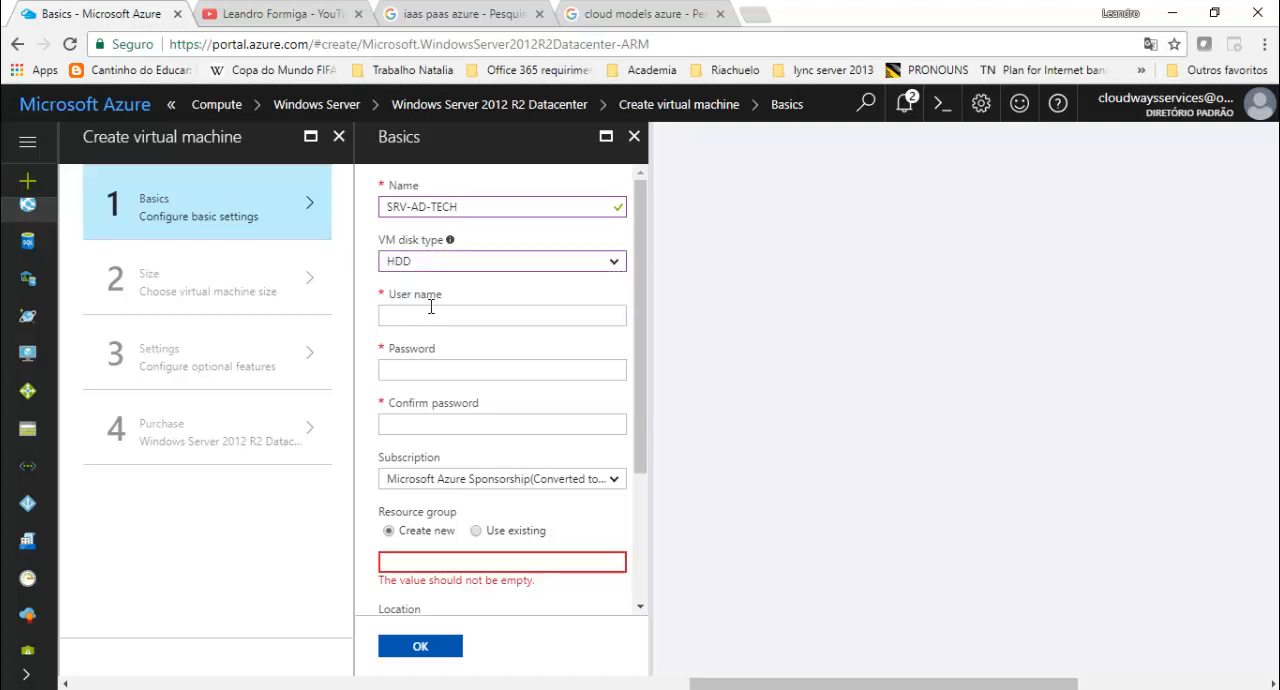
- Set the virtual machine's user name to lab_tech, and enter and confirm the account password
click(433, 314)
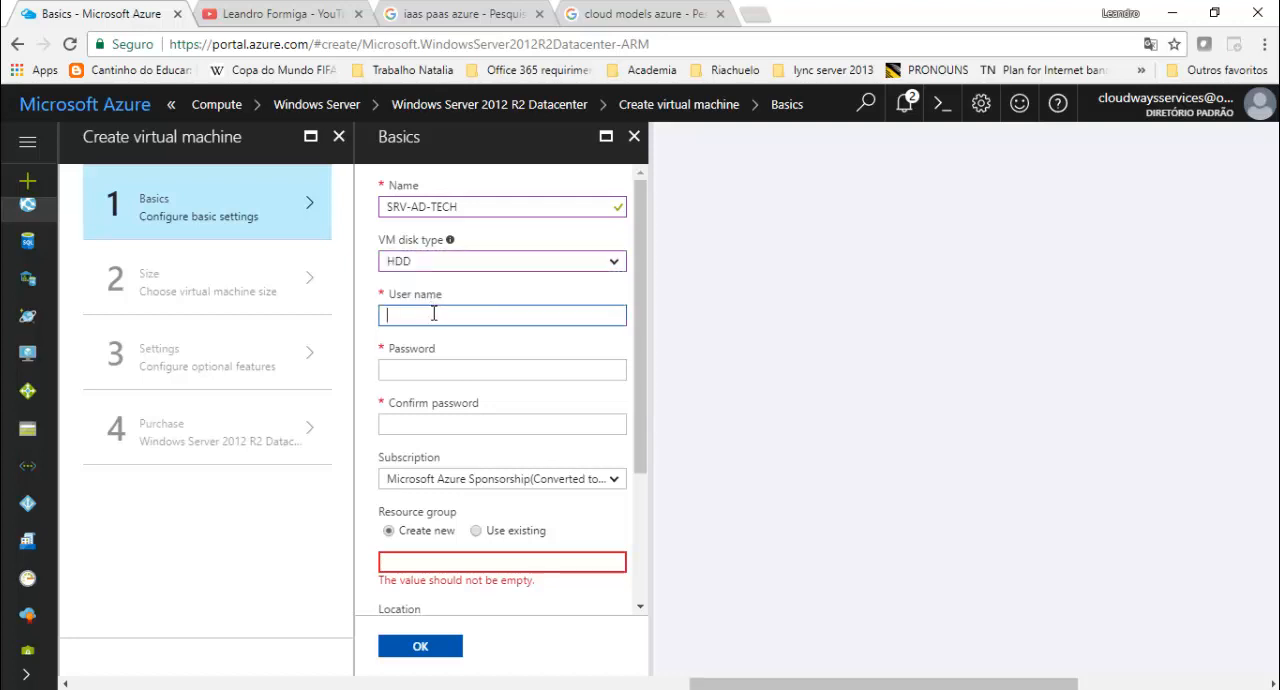
text(lab_tech)
key(Tab)
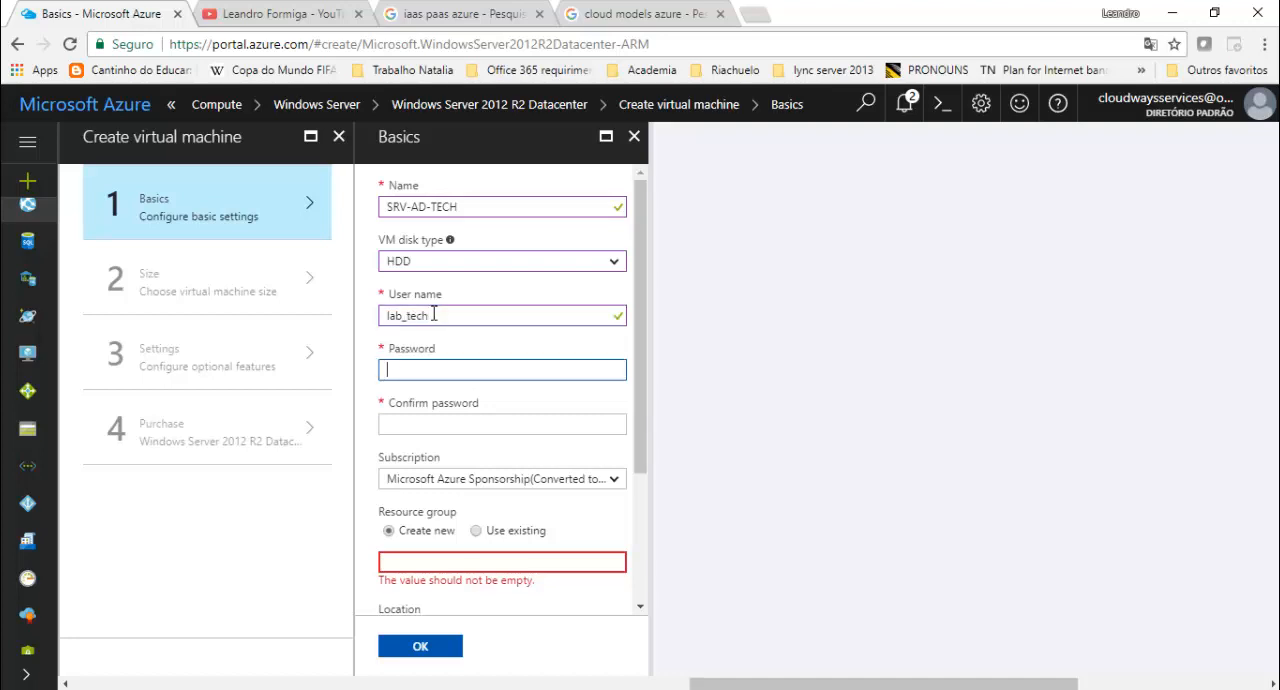
text(********)
key(Tab)
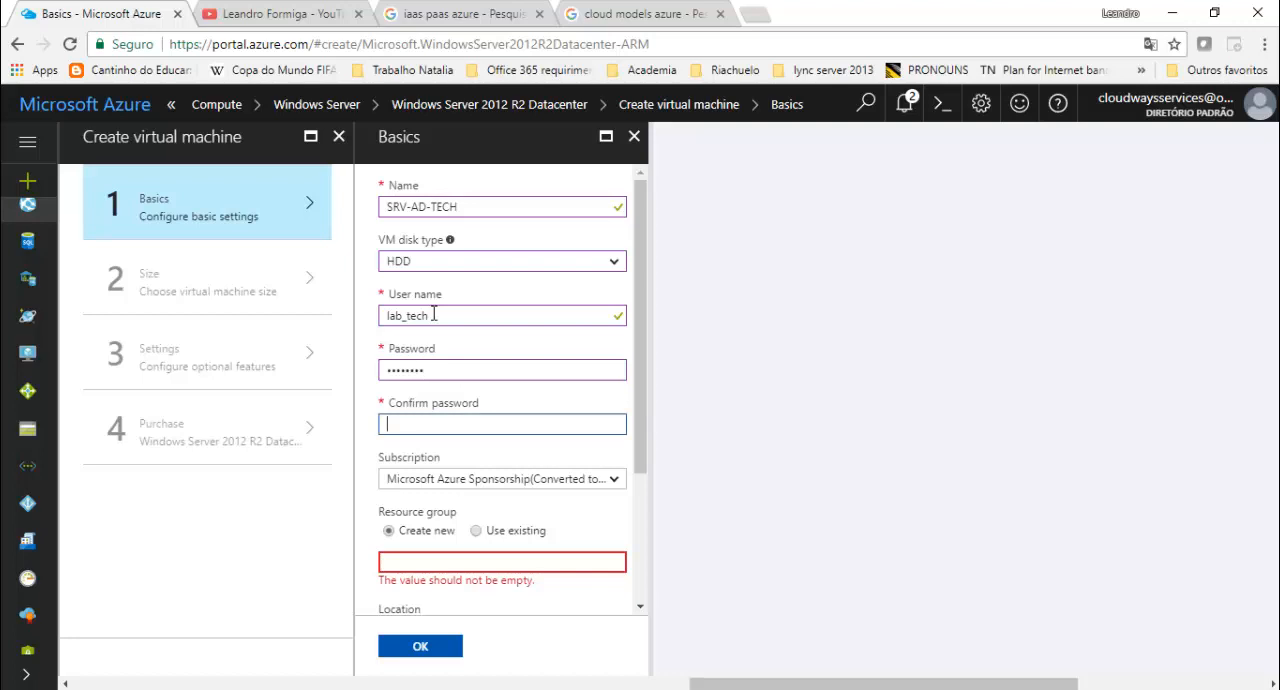
text(********)
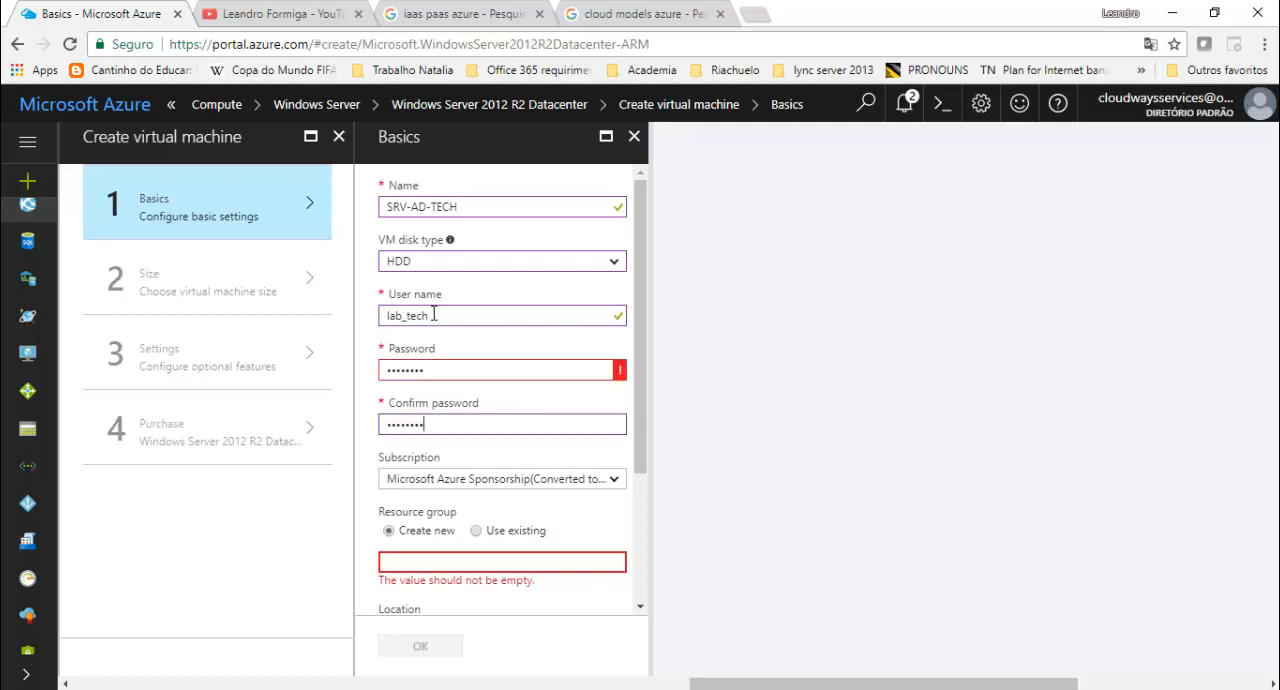
- Replace the virtual machine's account password with one that meets the requirements and confirm the new password
key(Tab)
click(463, 372)
double_click(463, 372)
text(*****)
key(BackSpace)
key(BackSpace)
key(BackSpace)
key(BackSpace)
key(BackSpace)
text(************)
key(Tab)
text(*******)
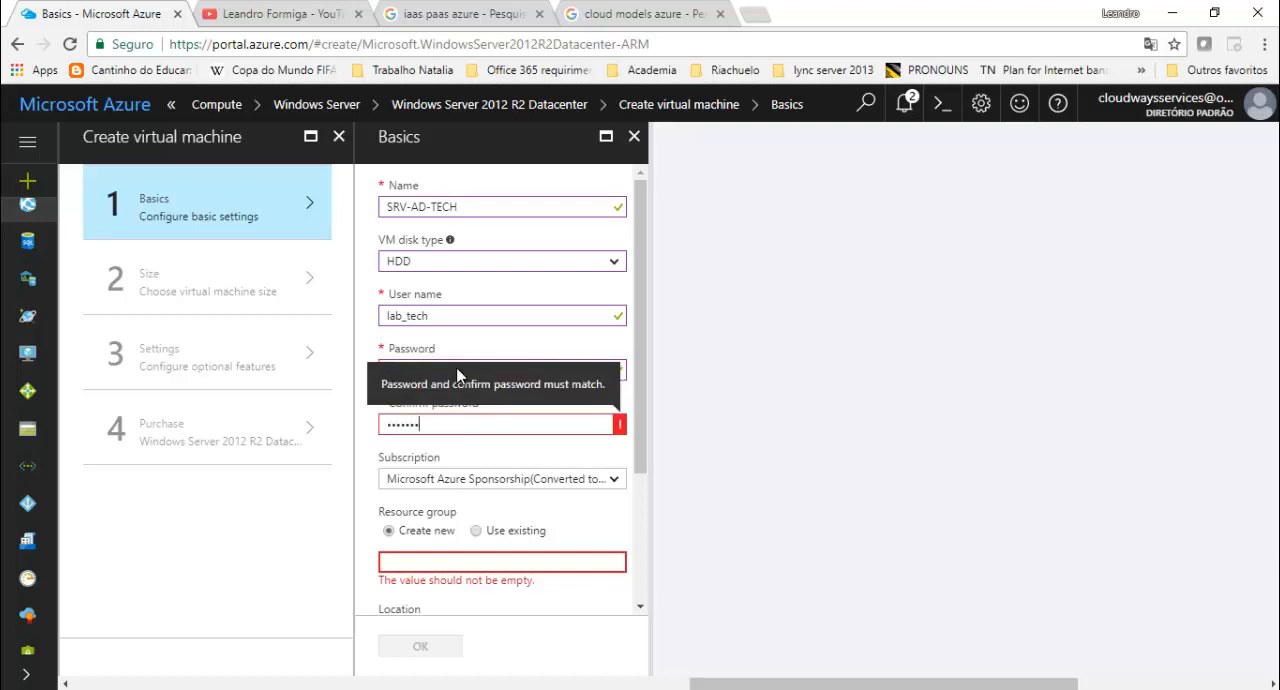
text(*****)
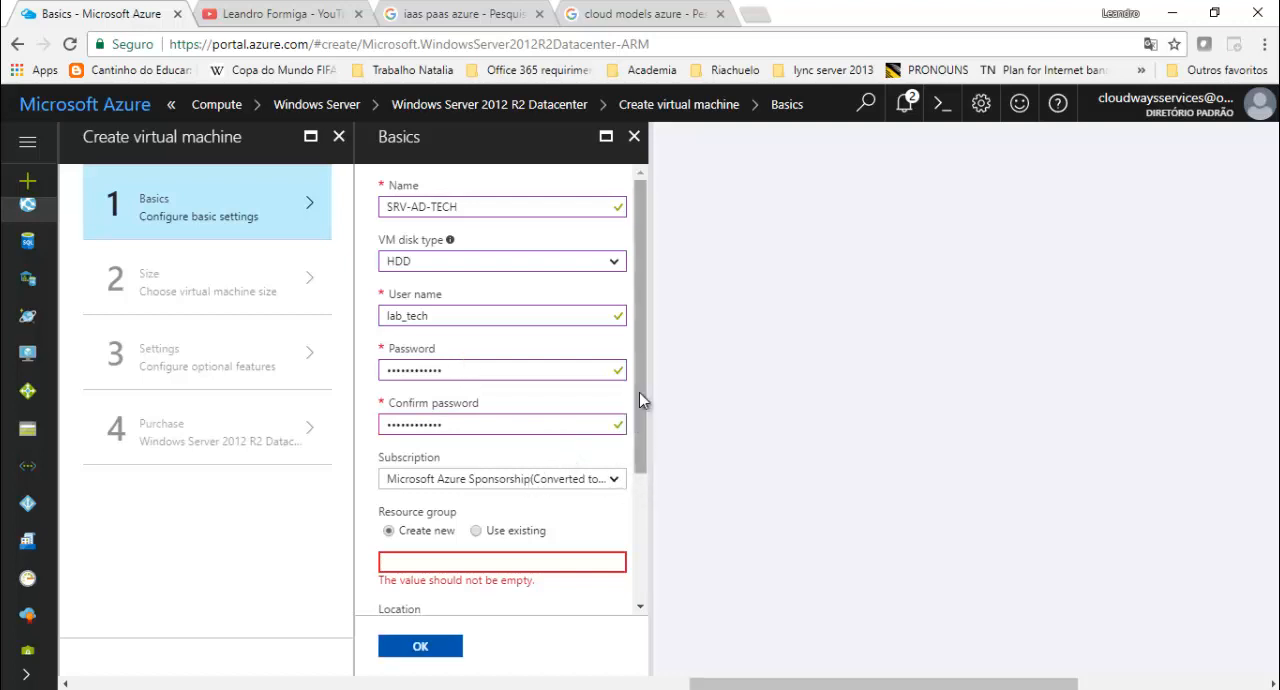
- Assign the virtual machine to the existing resource group Producao and set its location to East US 2
scroll(641, 397, down, 2)
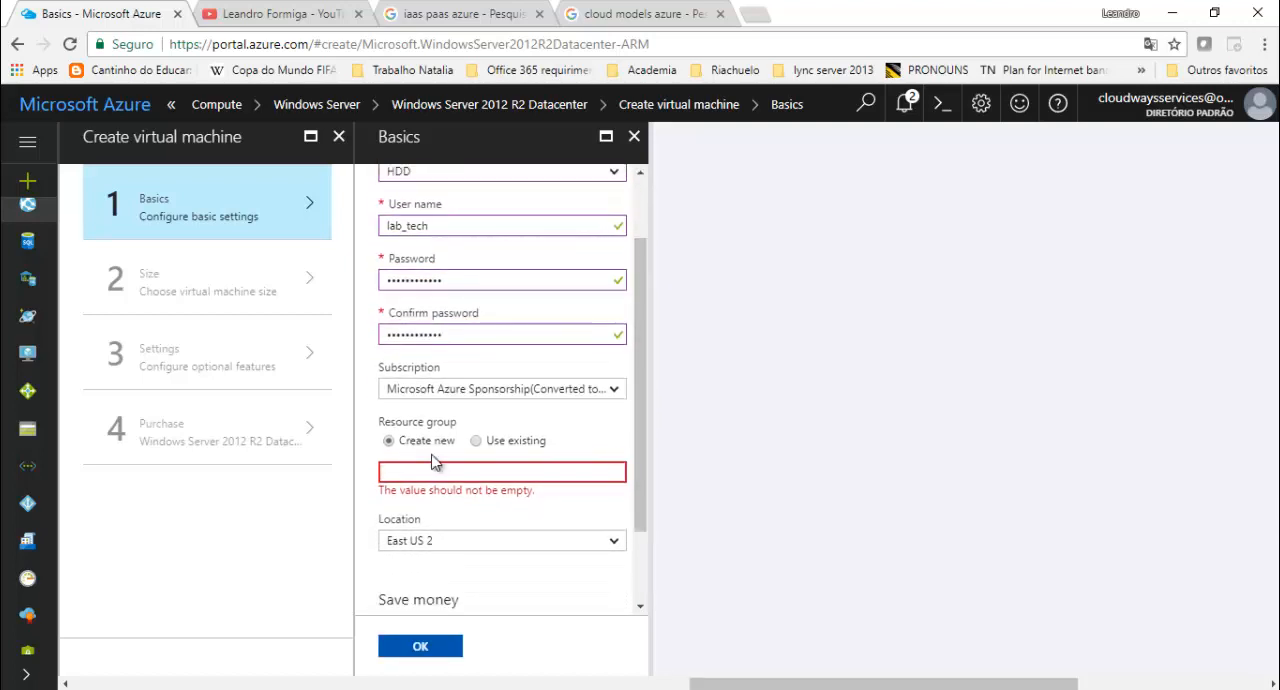
click(476, 441)
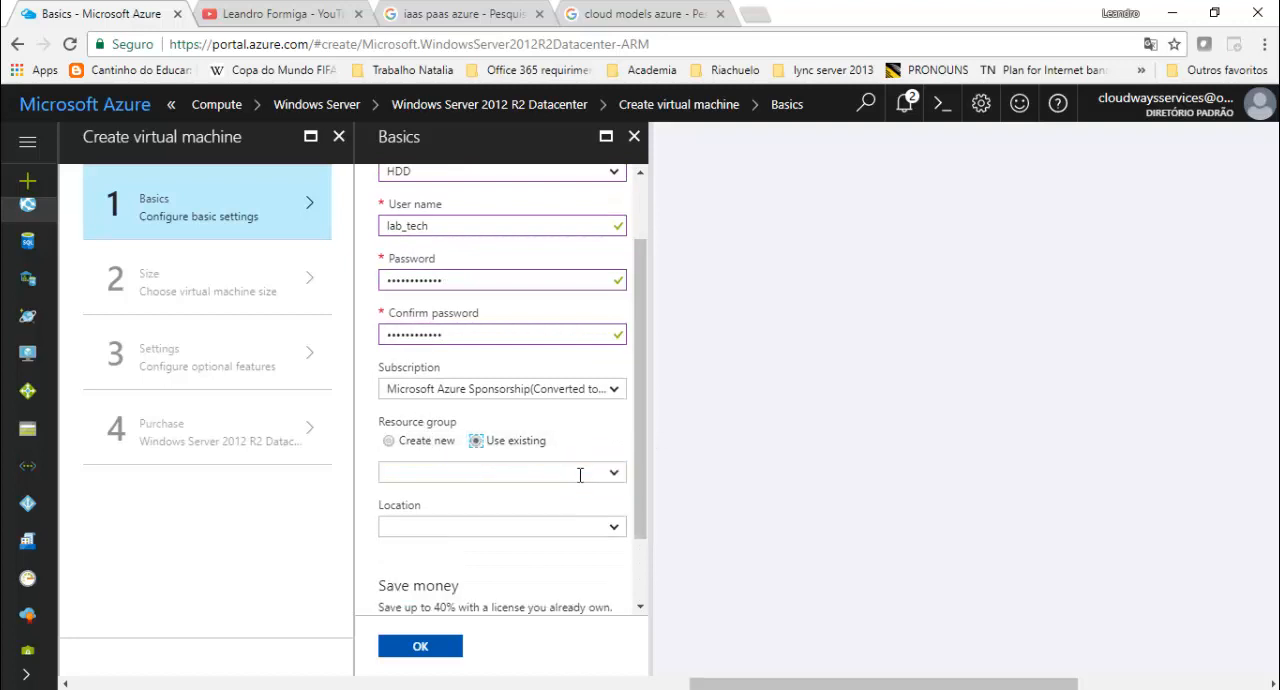
click(614, 472)
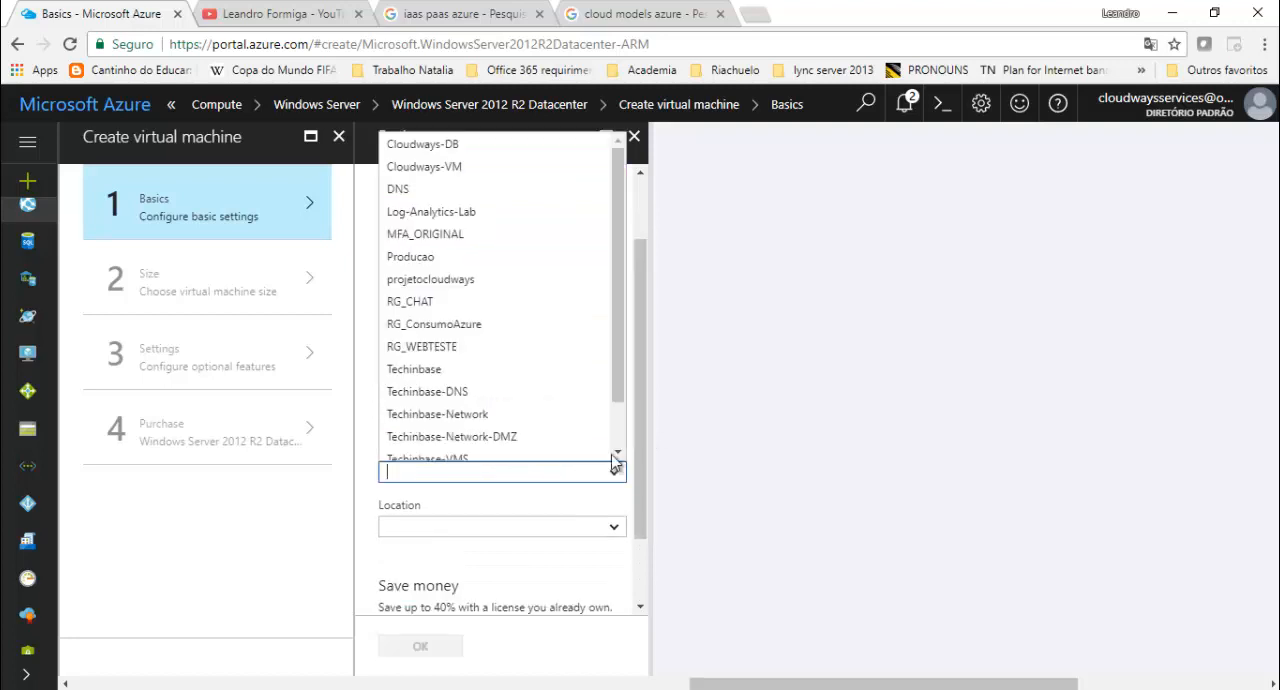
click(422, 258)
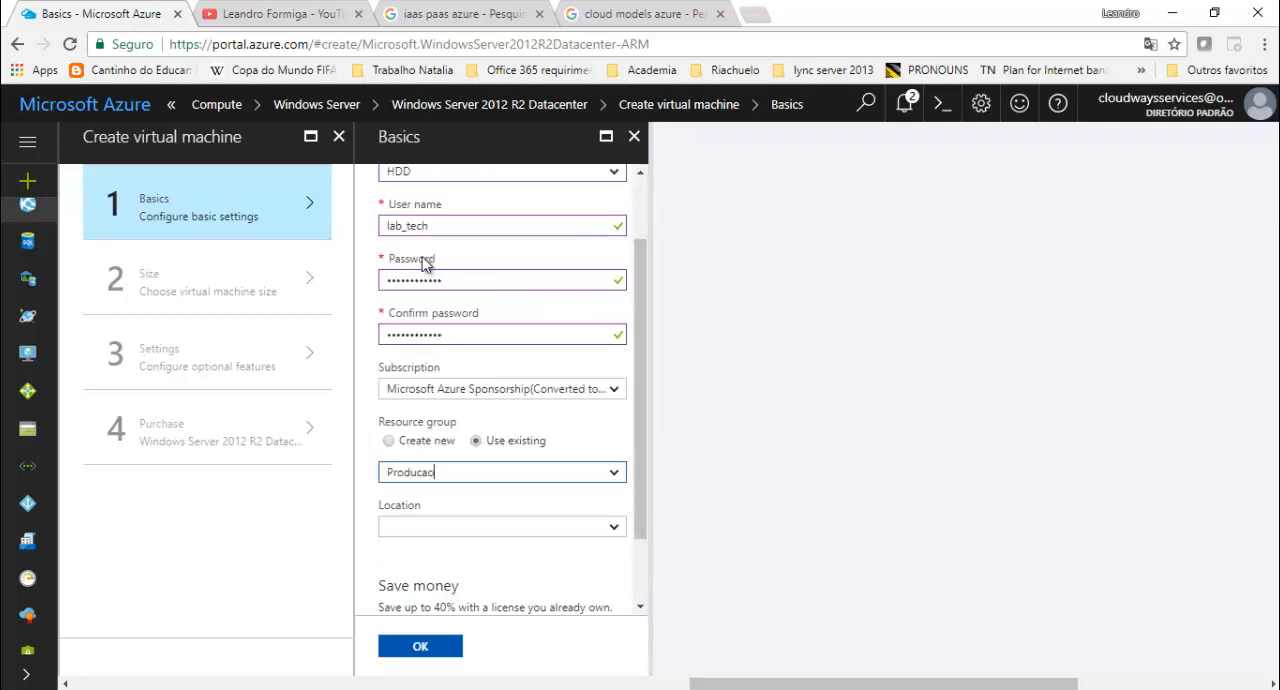
click(440, 527)
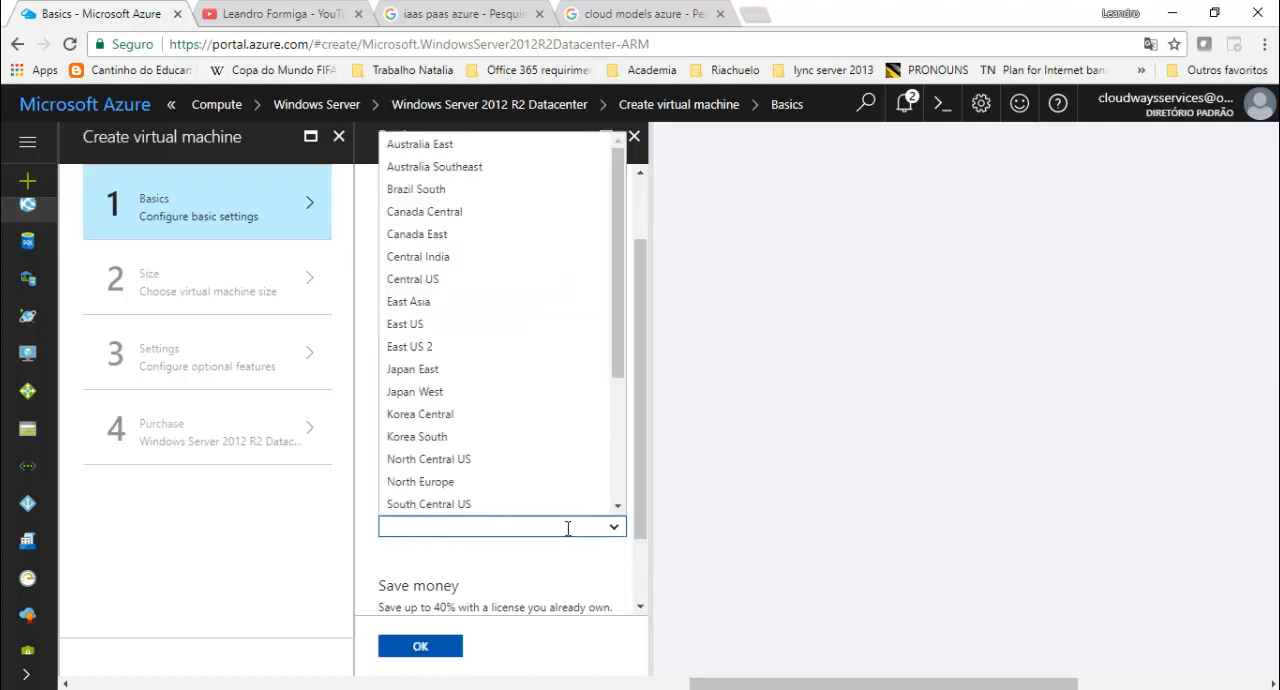
scroll(529, 318, down, 2)
scroll(526, 396, down, 2)
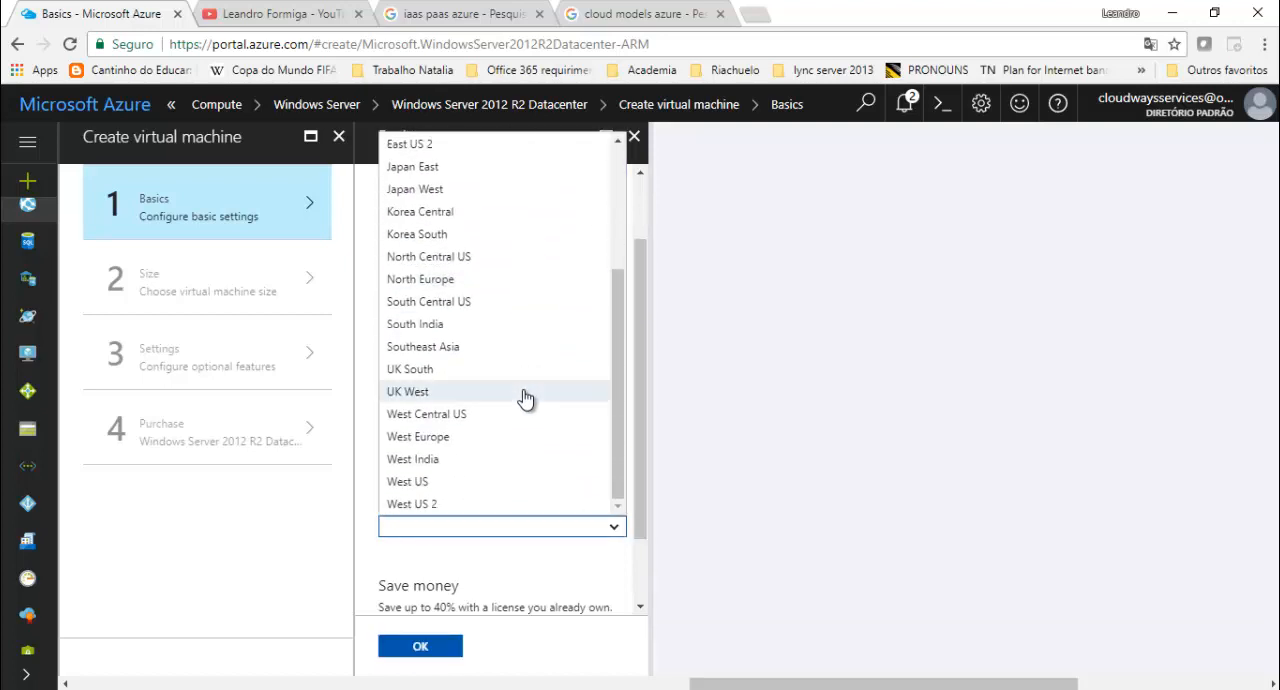
scroll(518, 398, up, 2)
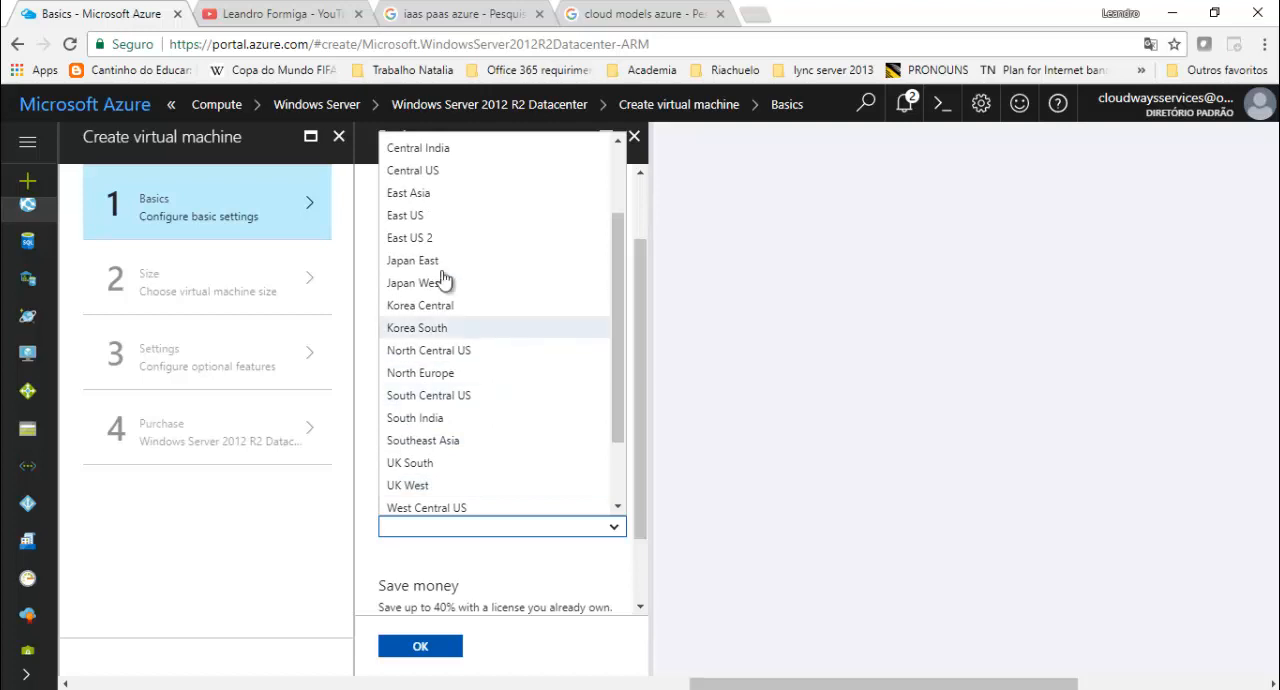
click(430, 238)
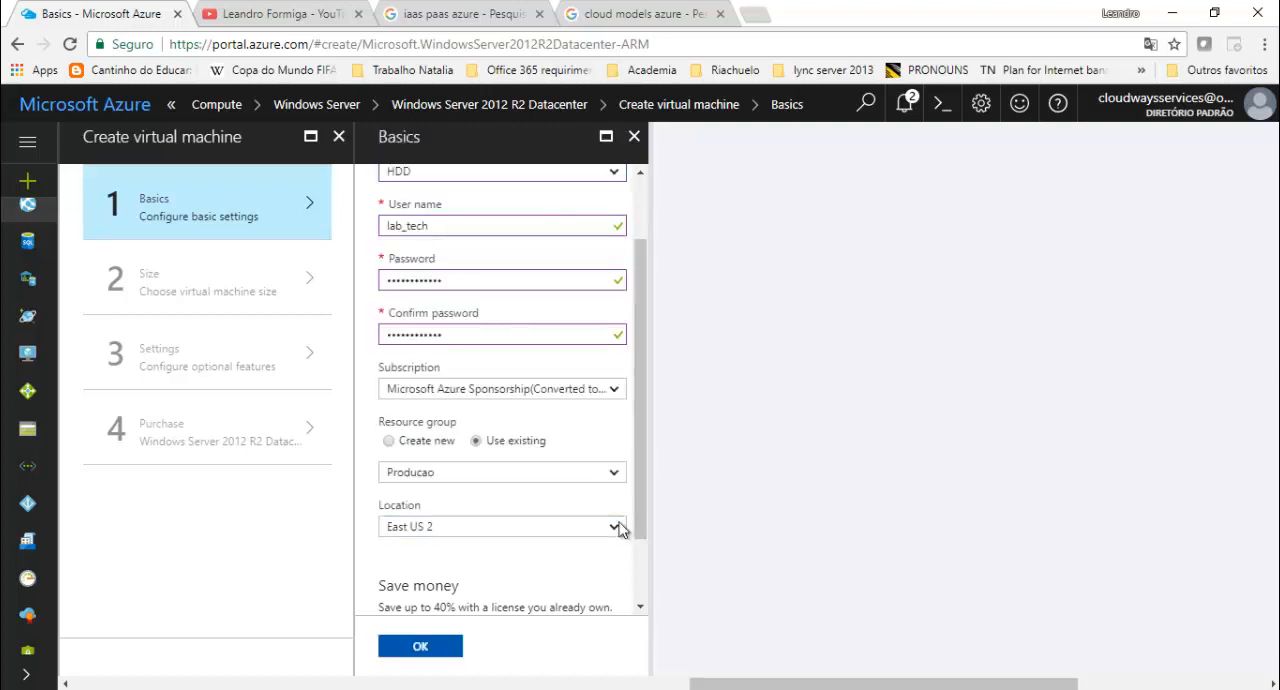
- Declare an existing Windows Server license, confirm its eligibility for the Hybrid Use Benefit, and accept the basic settings
scroll(597, 535, down, 2)
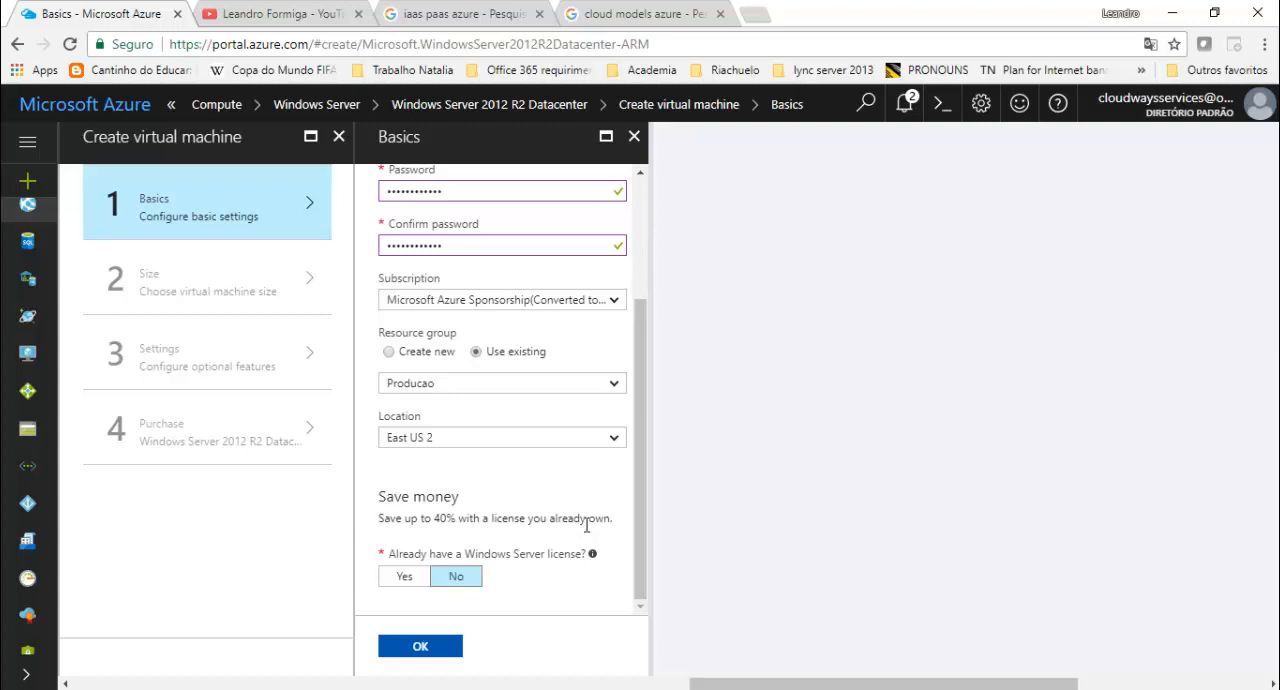
click(408, 578)
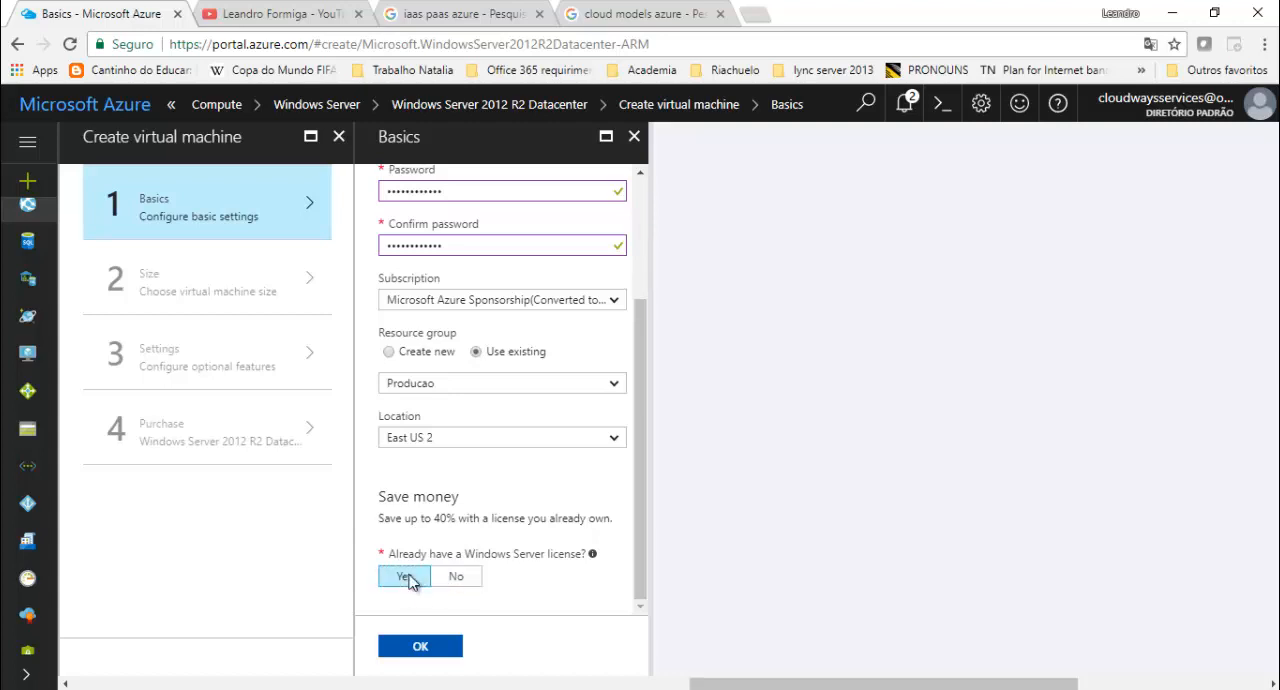
scroll(440, 565, down, 1)
click(386, 523)
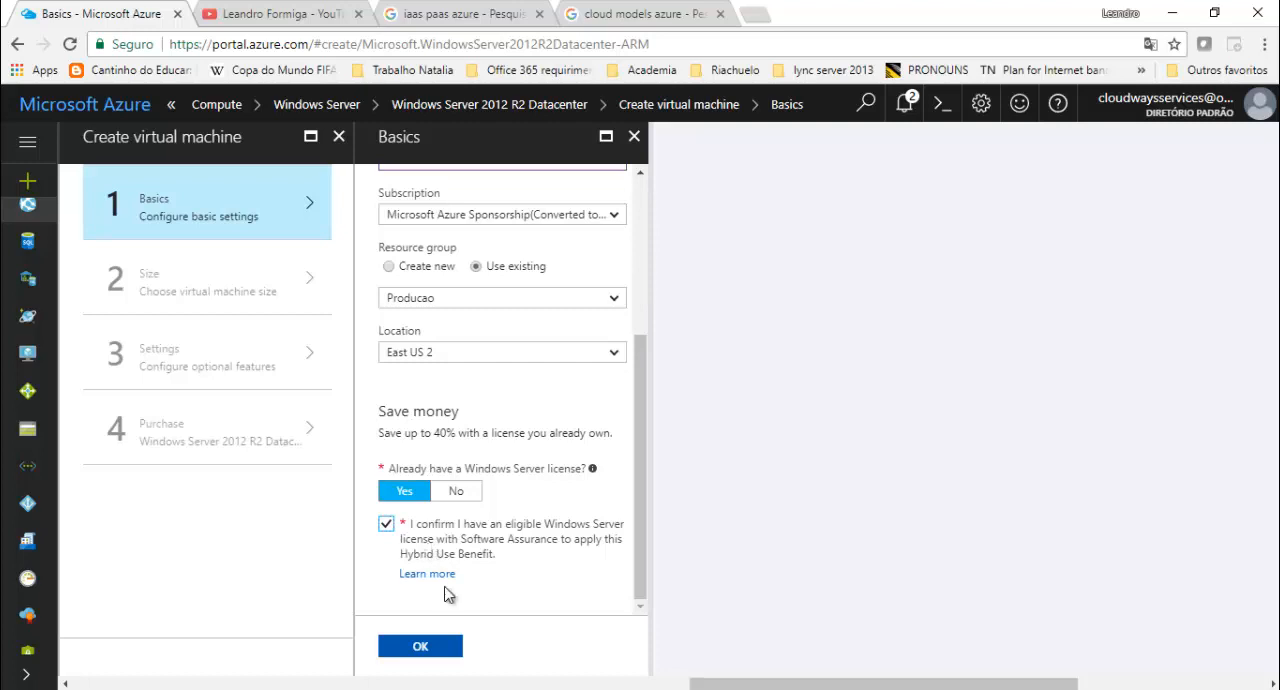
drag(643, 439, 663, 223)
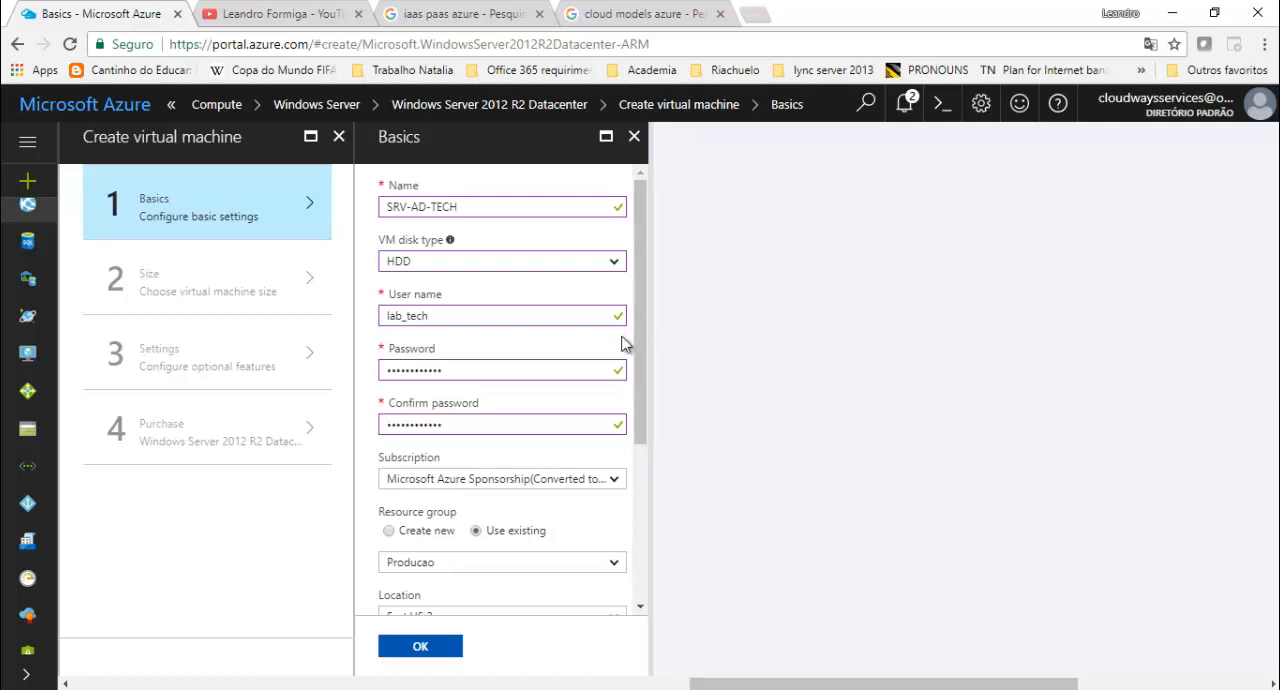
scroll(616, 345, down, 3)
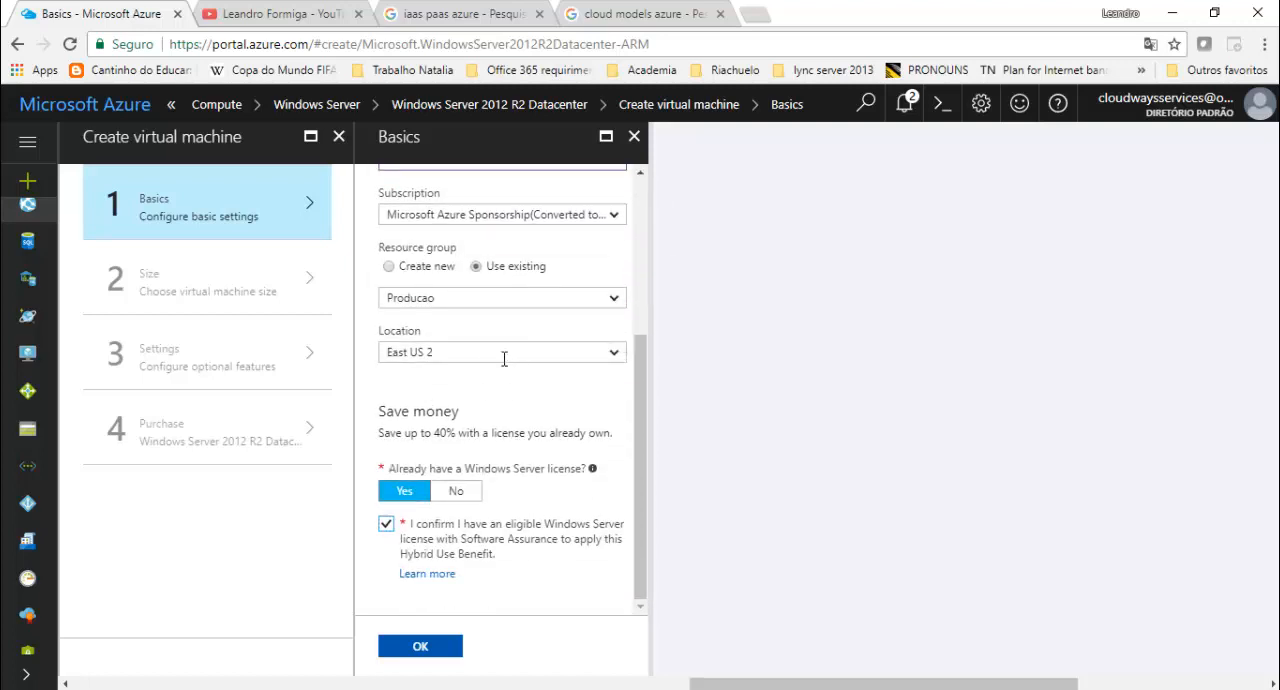
scroll(462, 361, up, 1)
scroll(464, 383, down, 1)
click(450, 652)
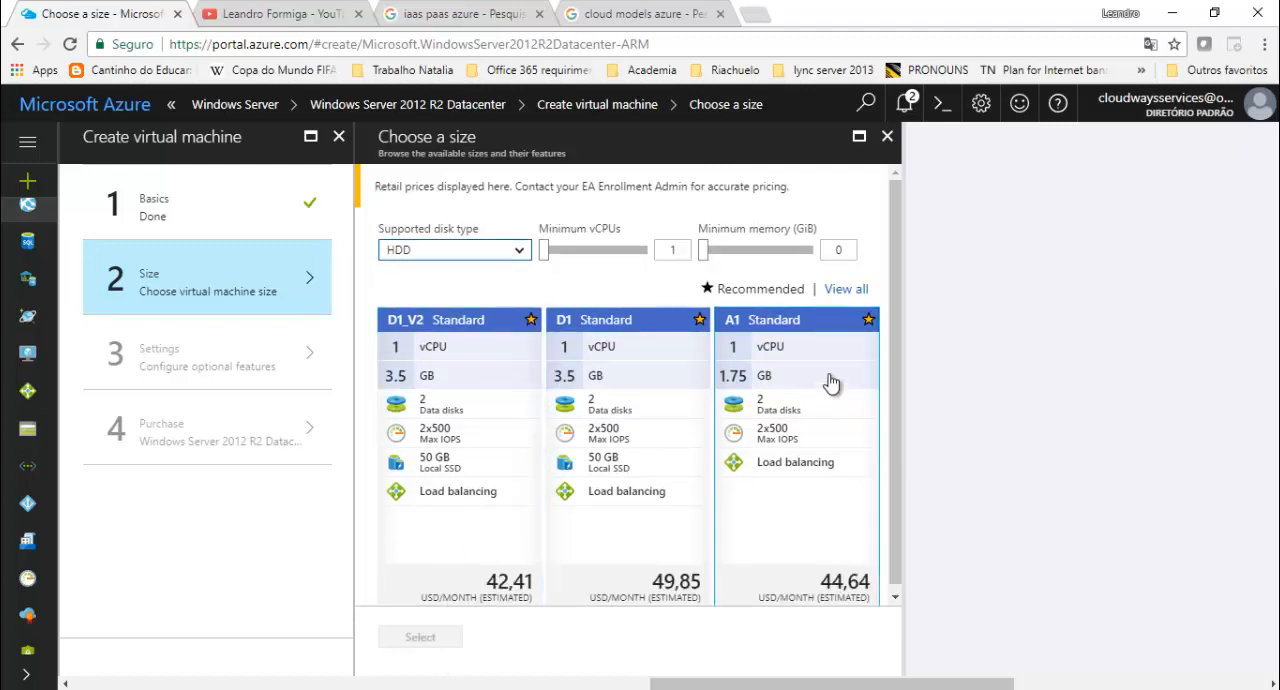
- Show all available virtual machine sizes and select the A1 Basic size with 1 vCPU and 1.75 GB
click(842, 290)
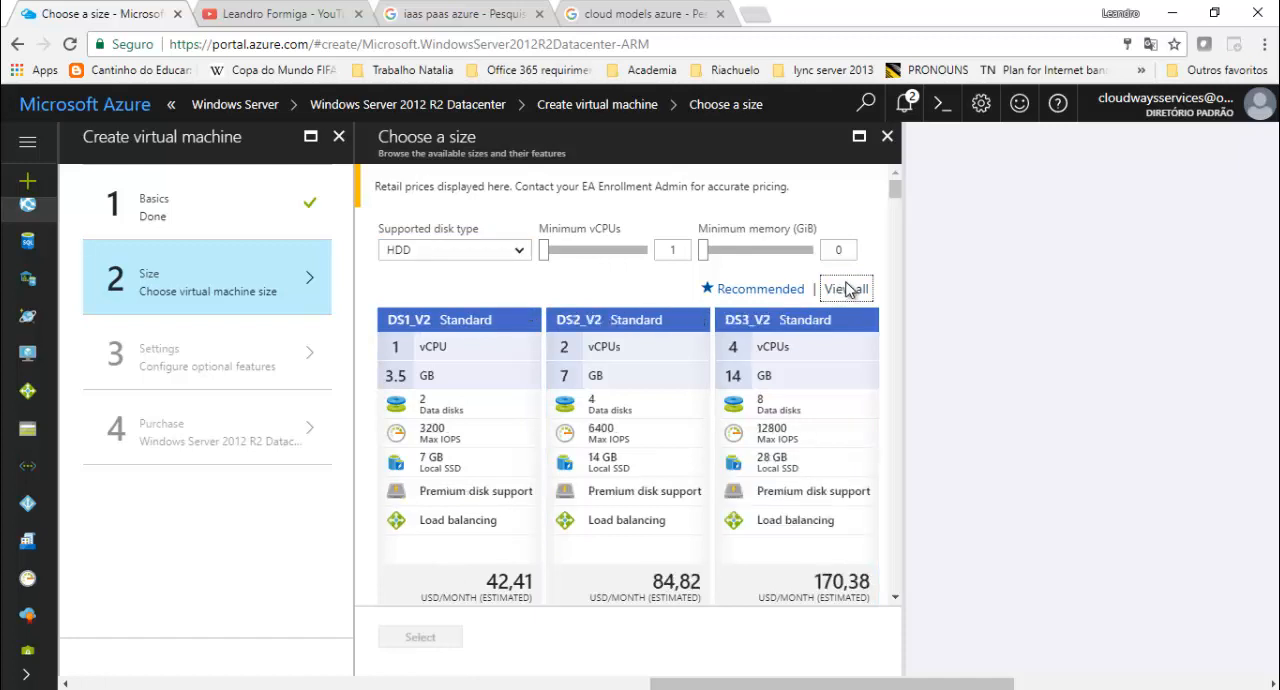
drag(894, 191, 894, 599)
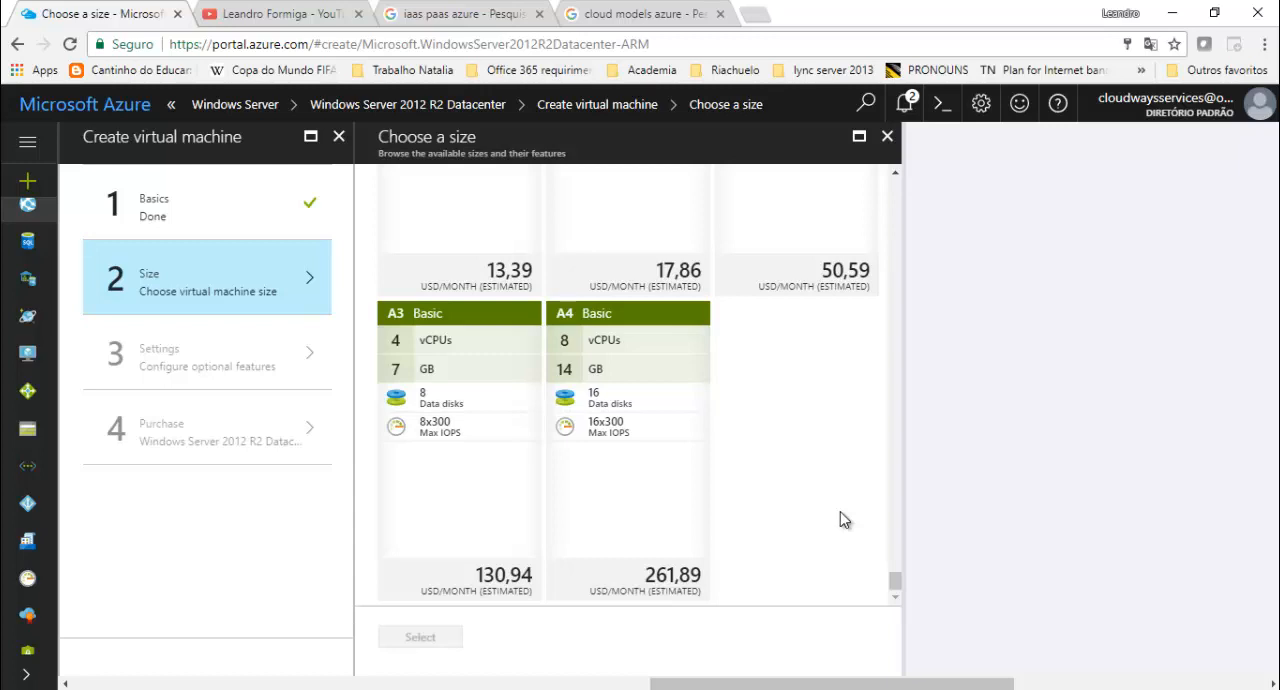
scroll(640, 520, up, 2)
scroll(705, 512, up, 1)
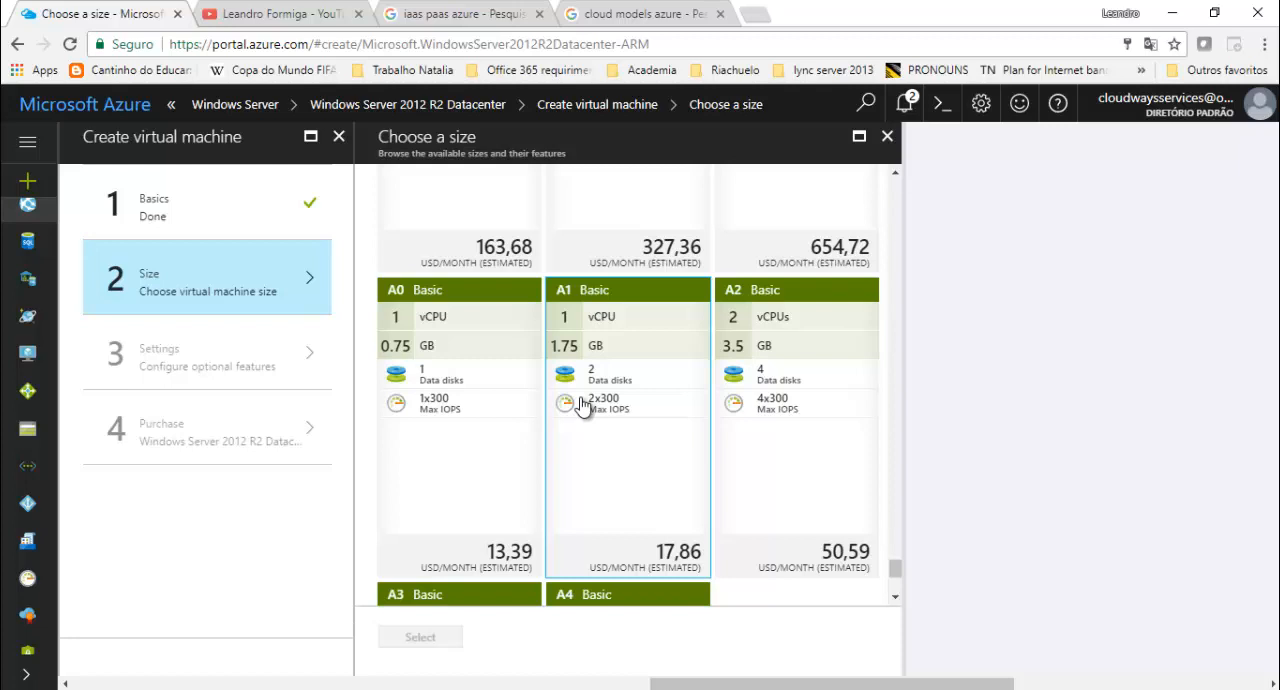
click(662, 430)
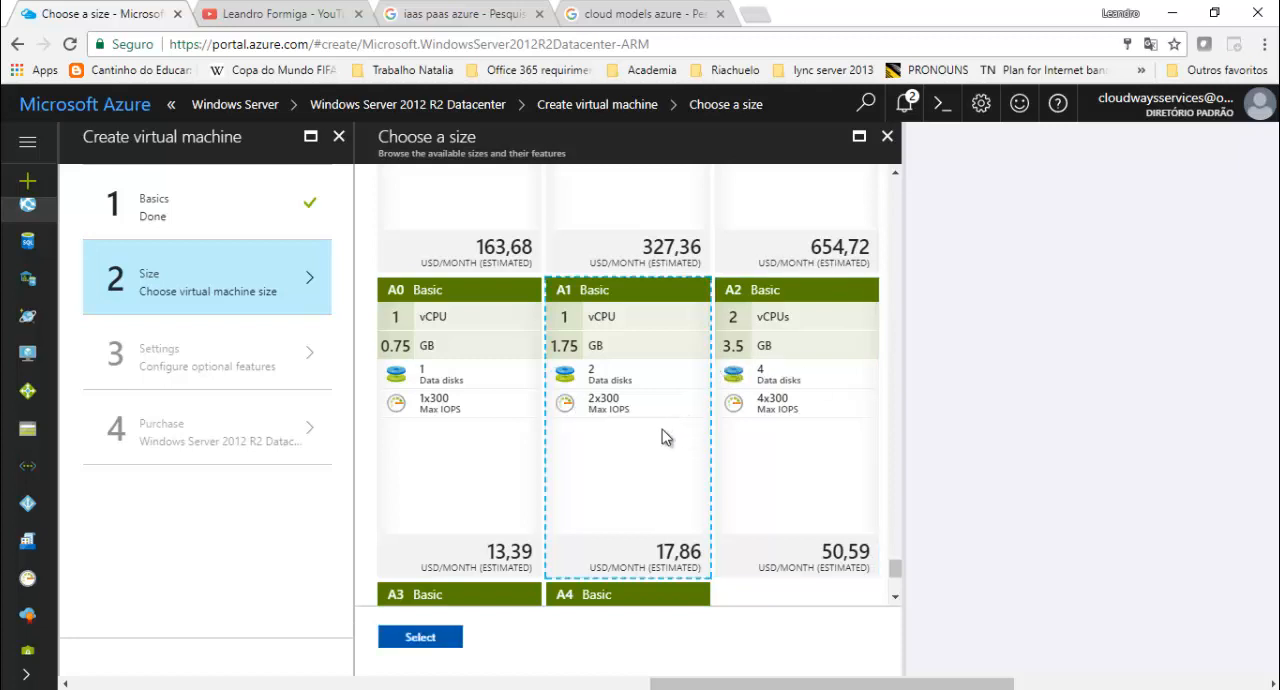
click(445, 648)
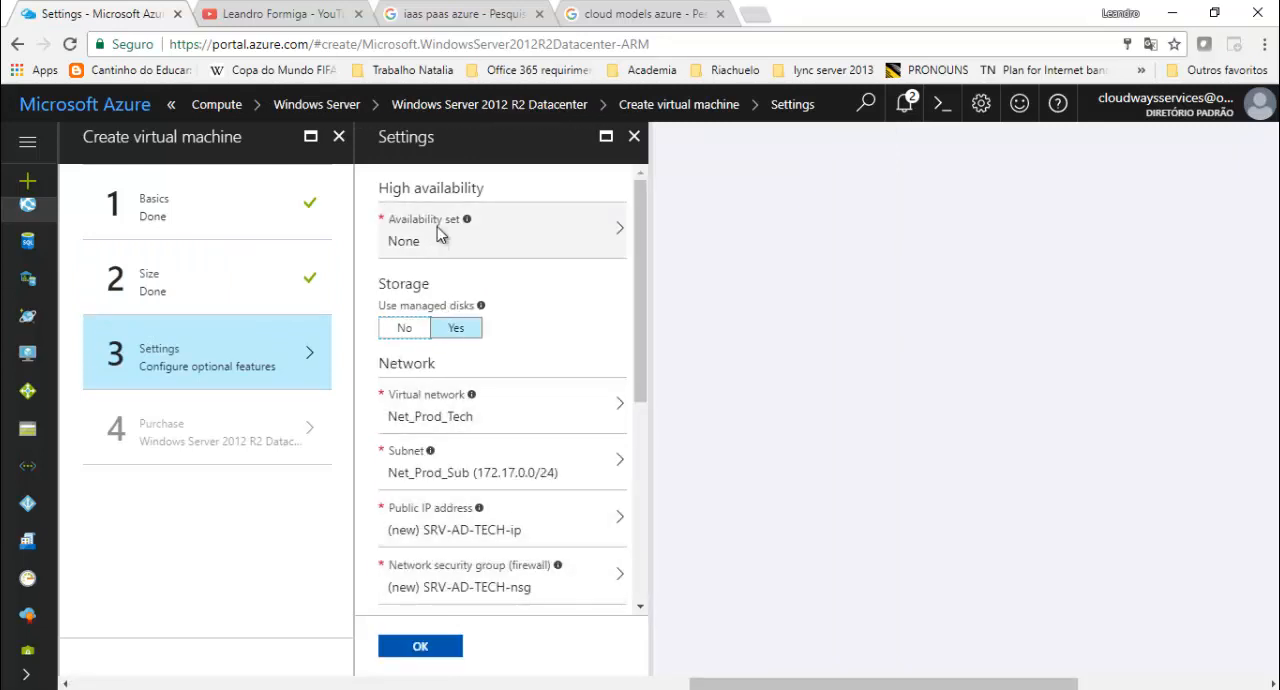
- Review the availability set choices and the managed disks option, leaving managed disks set to Yes
click(437, 233)
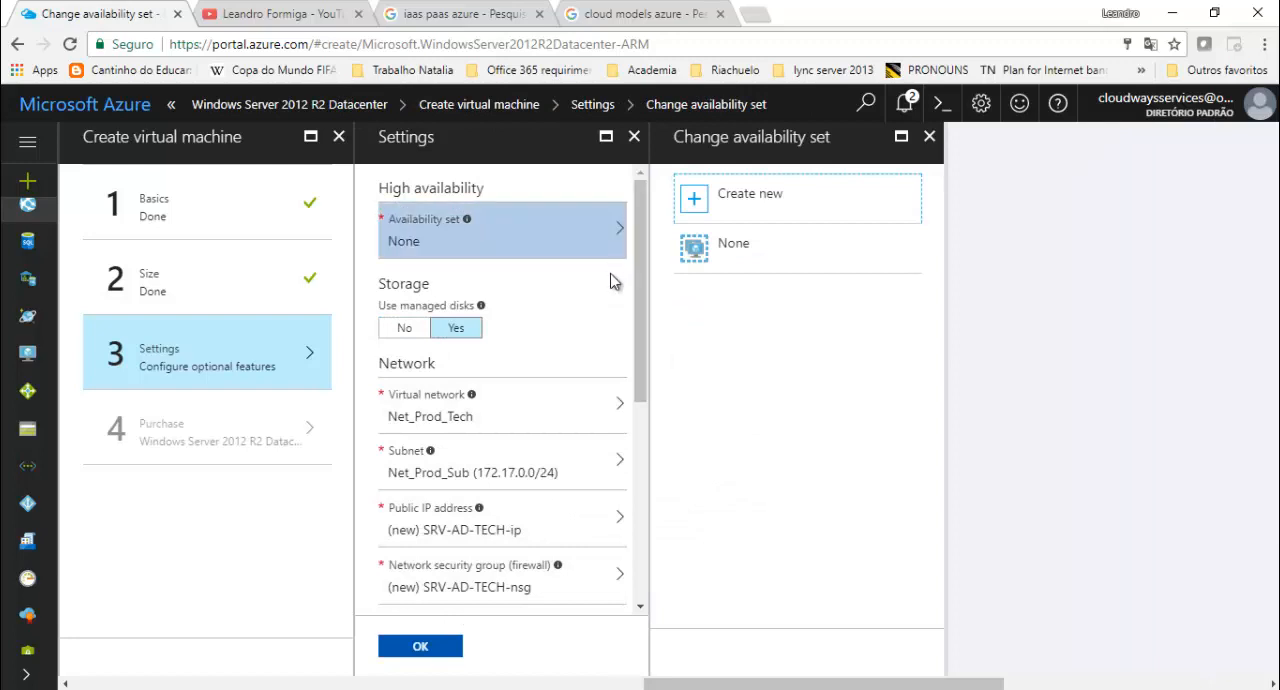
click(931, 139)
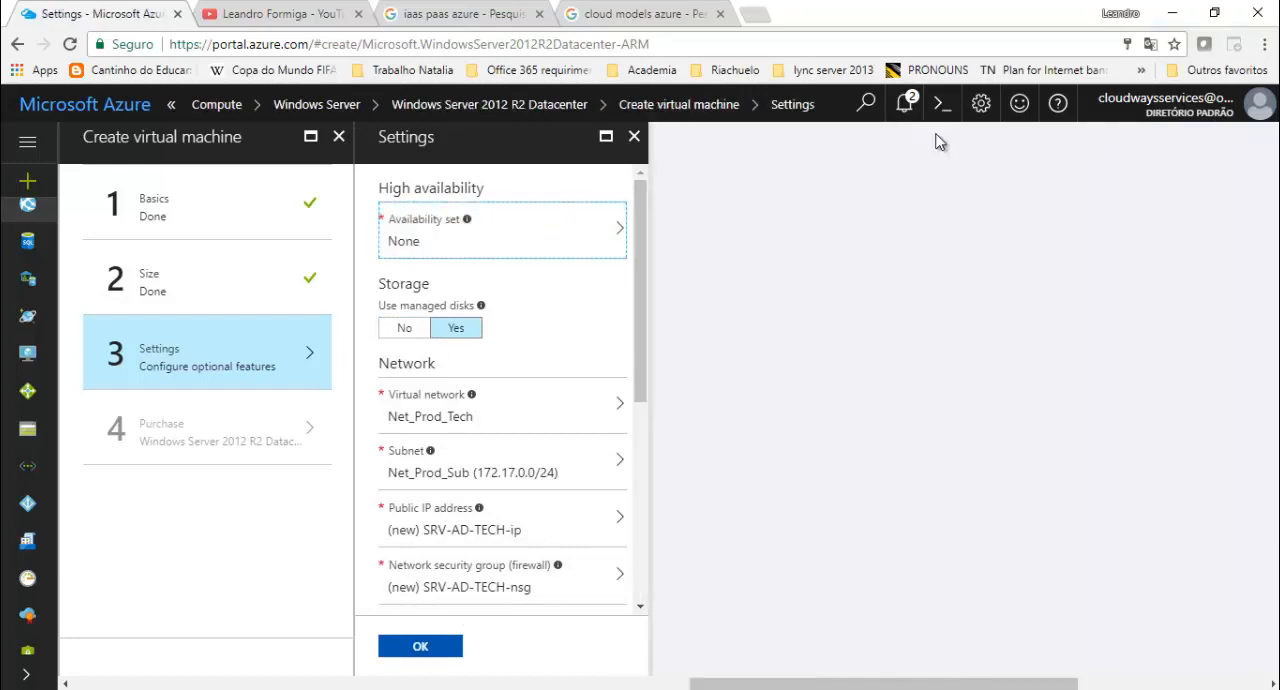
click(420, 333)
click(457, 336)
scroll(570, 348, down, 2)
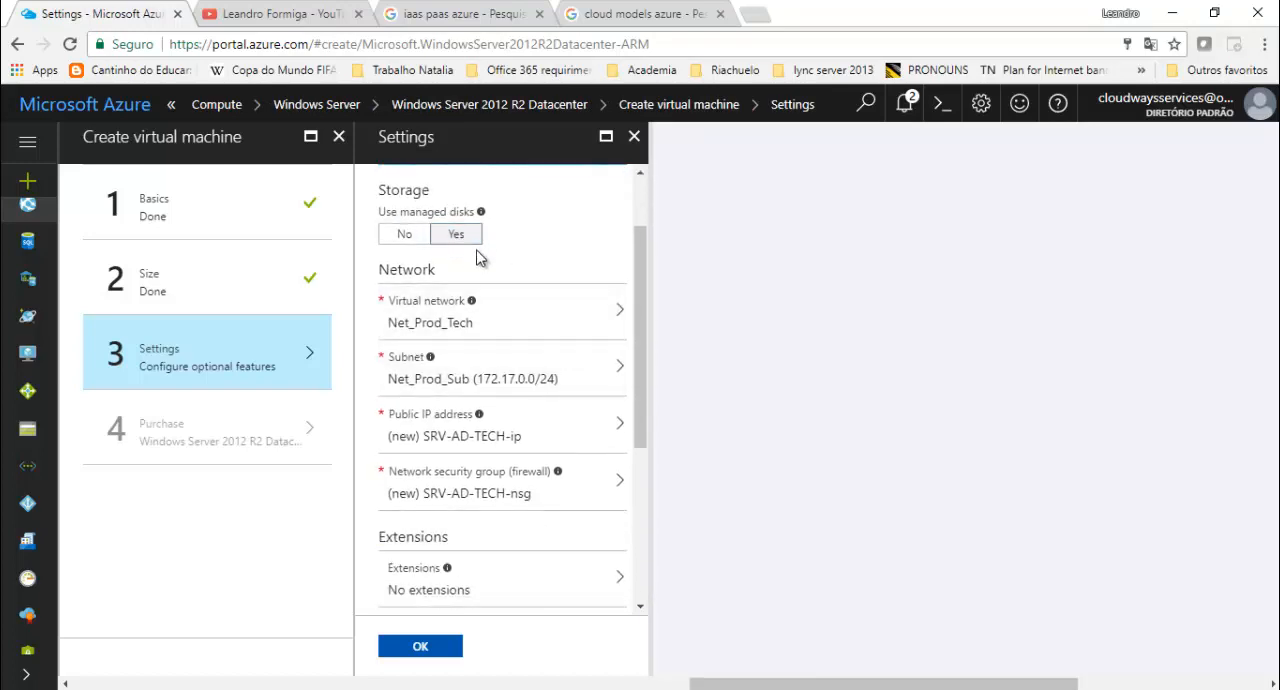
mouse_move(484, 220)
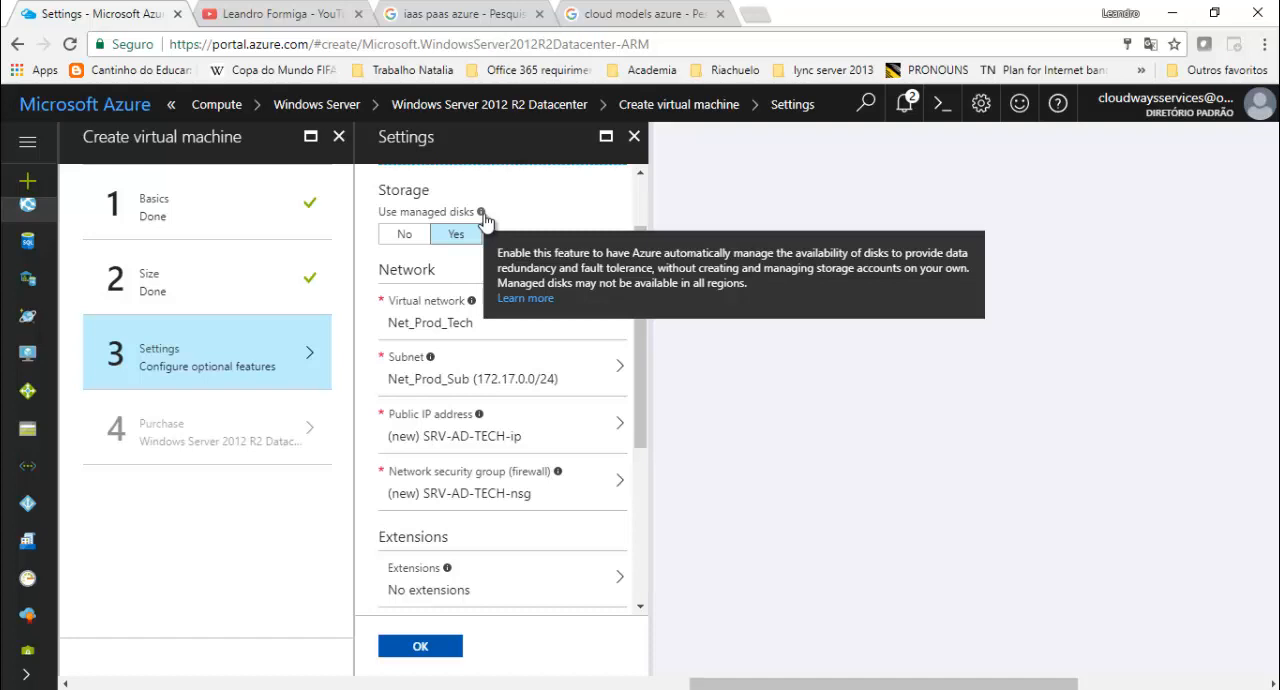
- Select Net_Prod_Tech as the virtual network and check the subnet setting without changing it
click(615, 318)
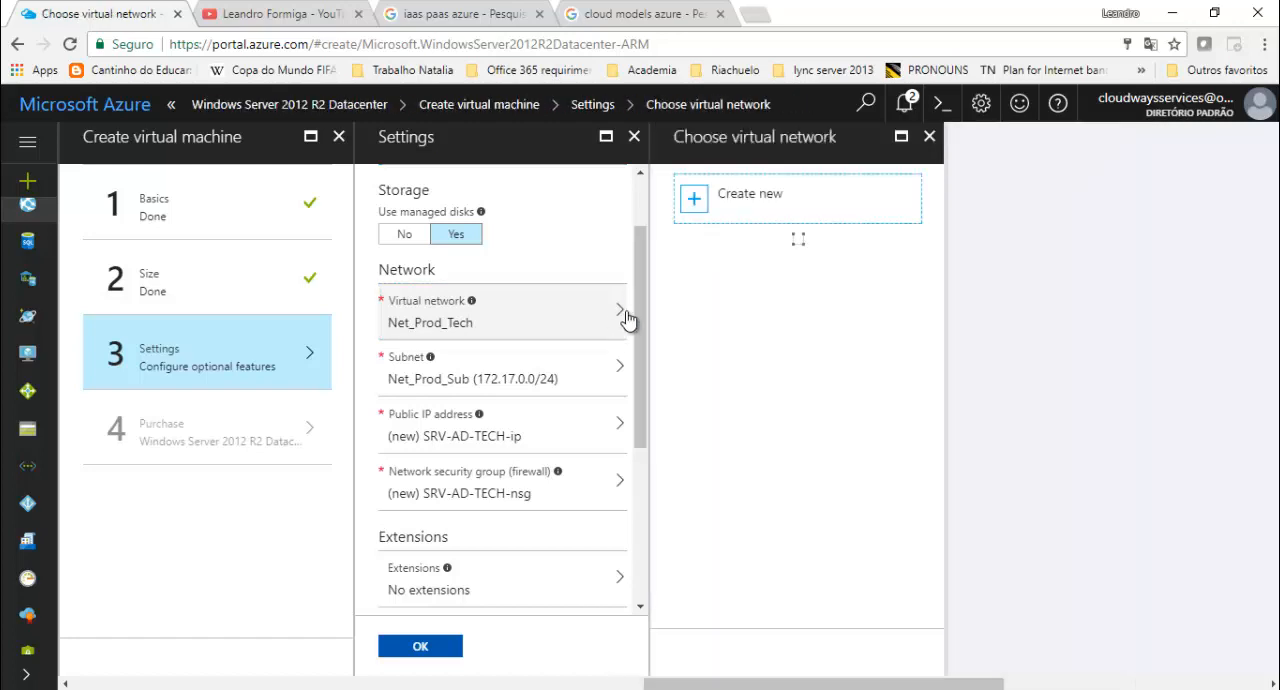
click(803, 352)
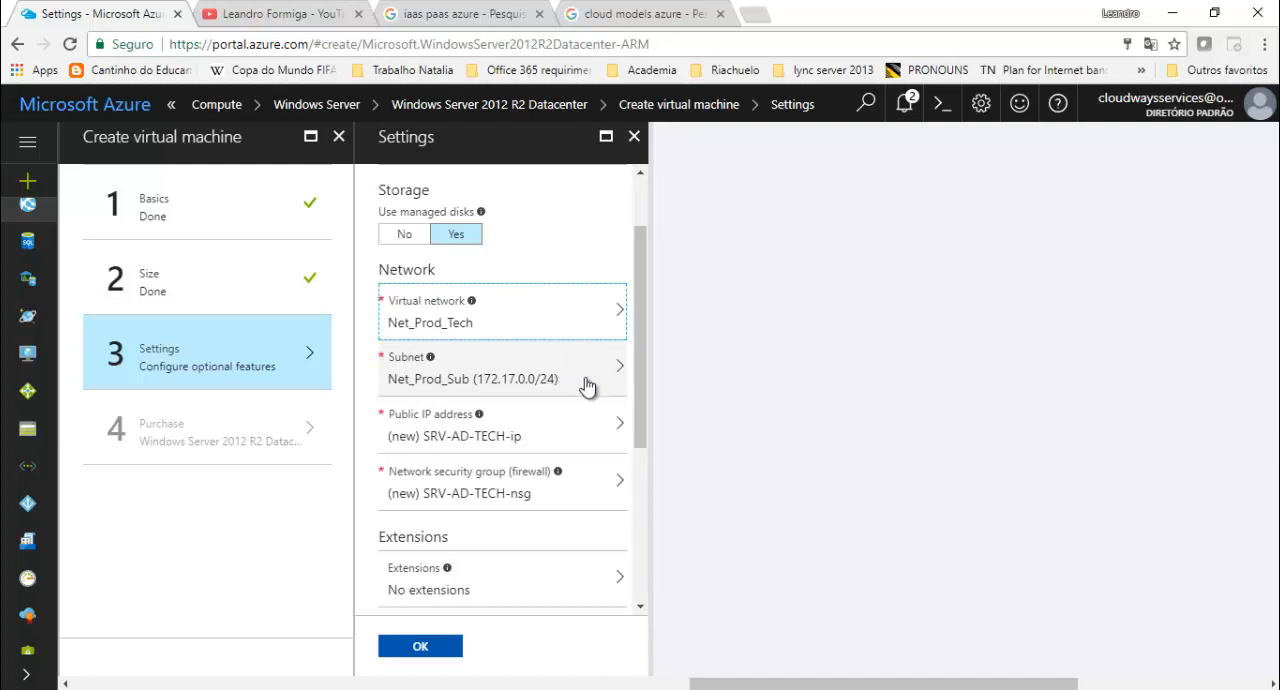
click(615, 376)
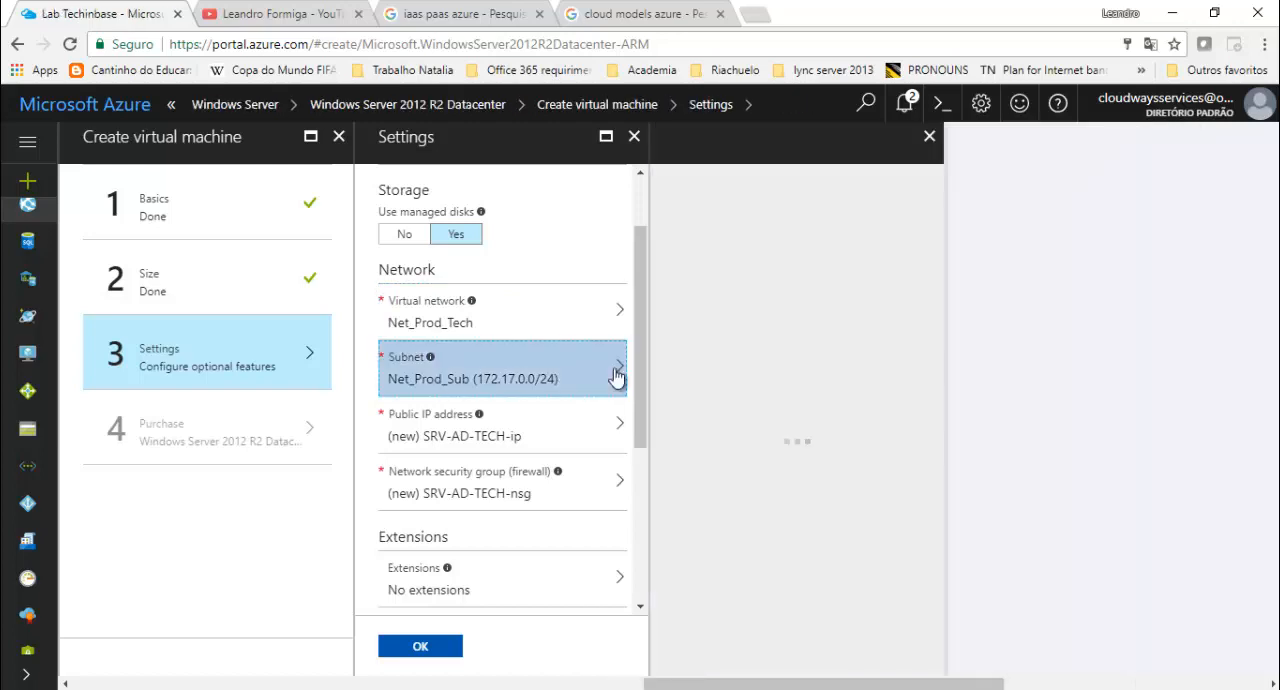
click(929, 136)
- Review the settings of the new public IP address SRV-AD-TECH-ip and close them without changes
click(555, 440)
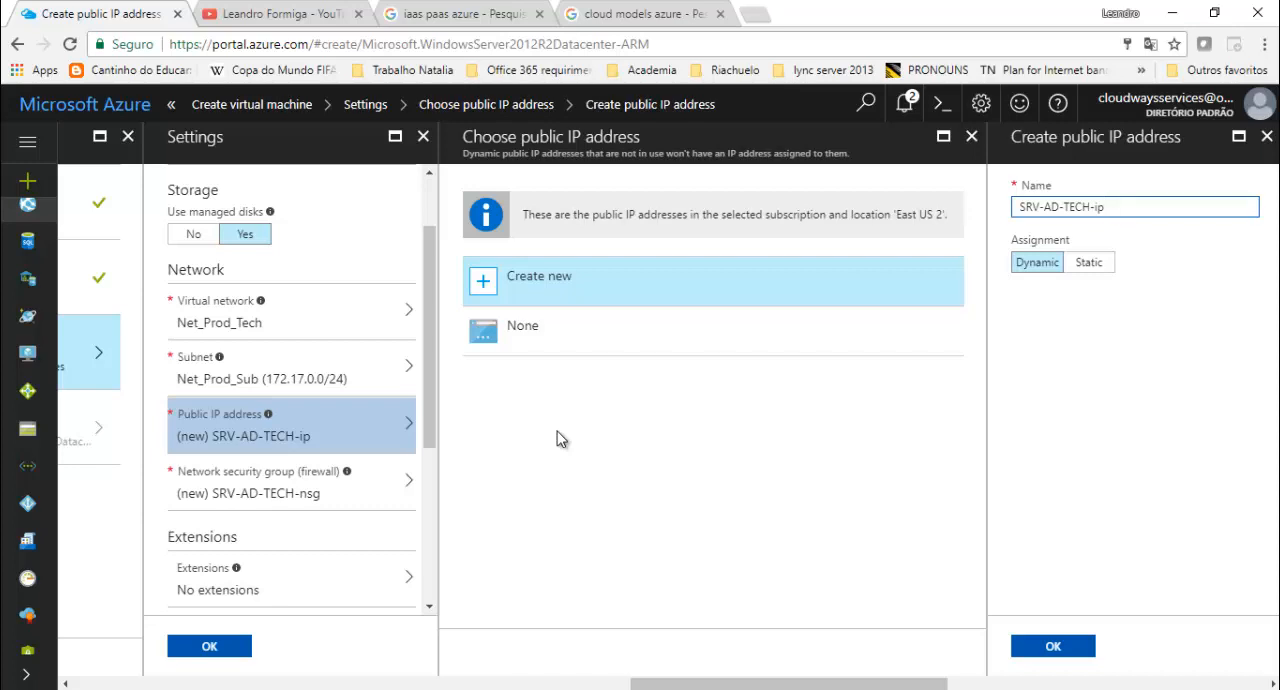
click(1266, 137)
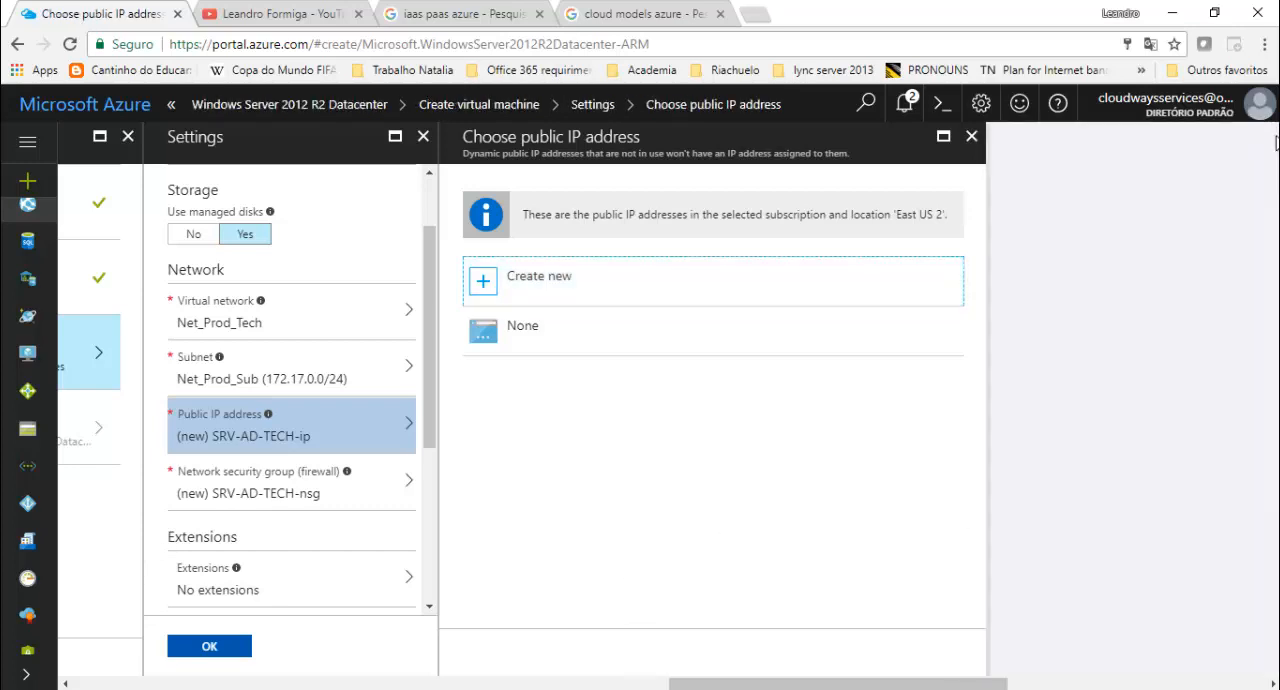
click(971, 138)
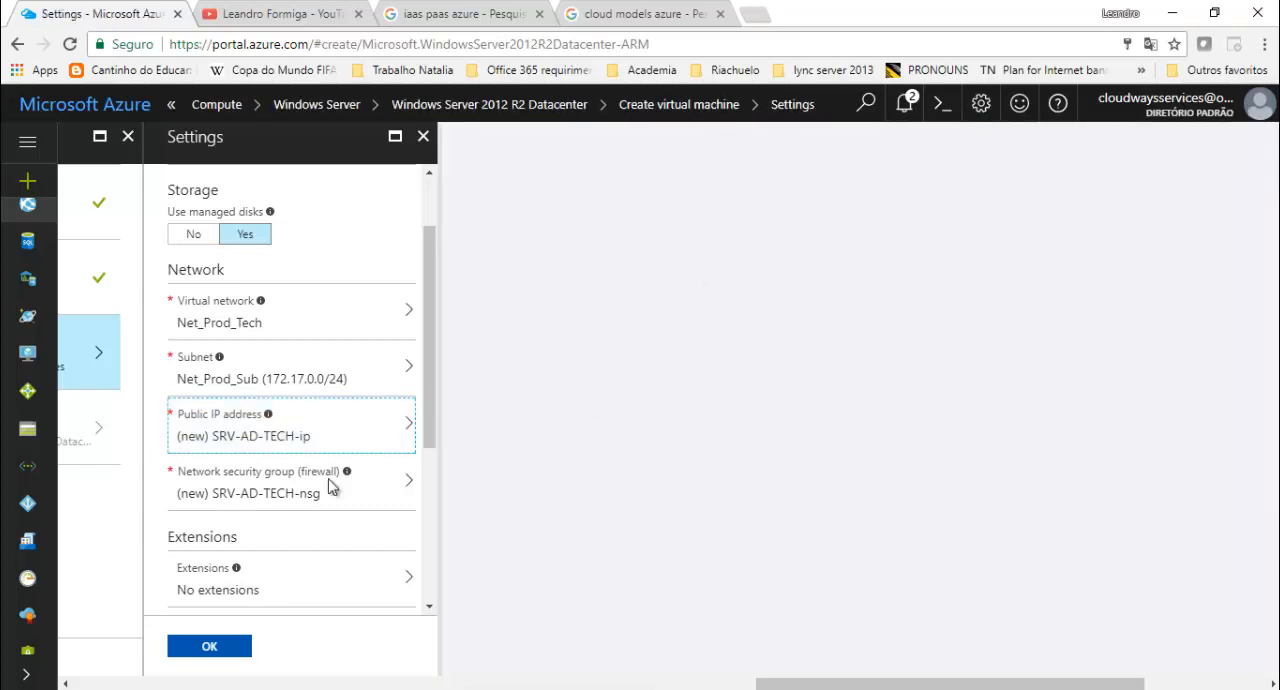
- Review the inbound and outbound rules of the new network security group SRV-AD-TECH-nsg and close them without changes
scroll(429, 390, down, 2)
scroll(427, 406, down, 2)
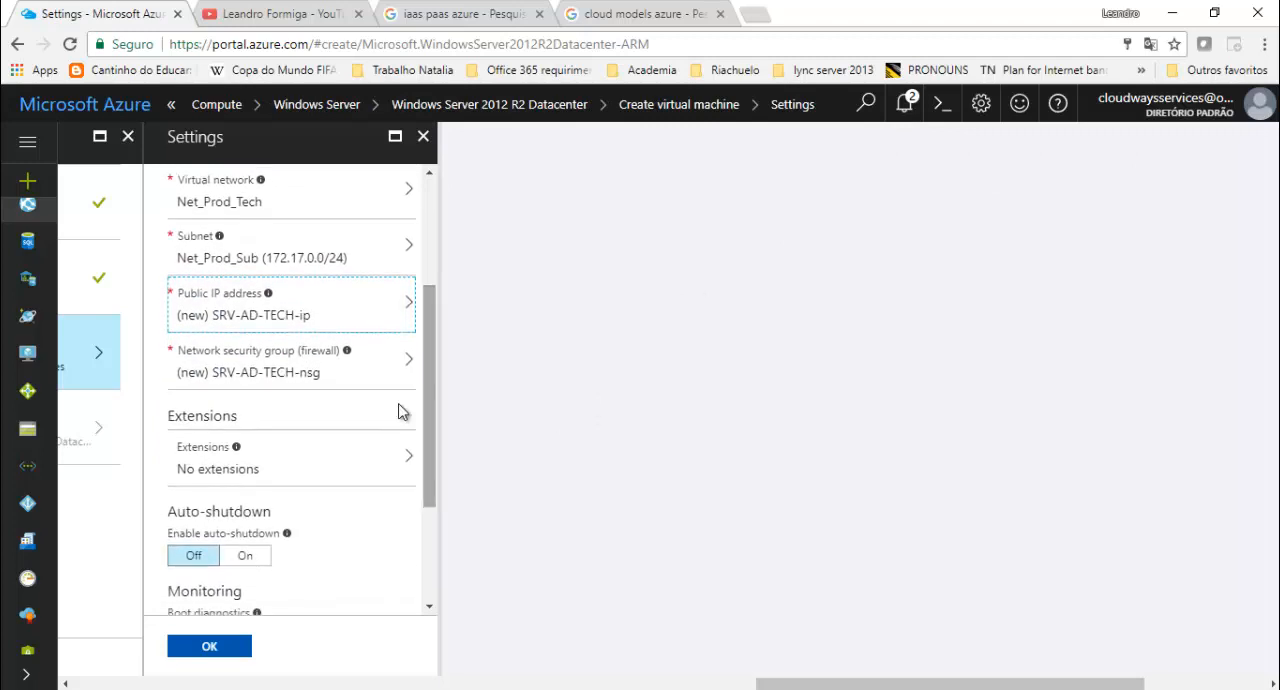
click(335, 374)
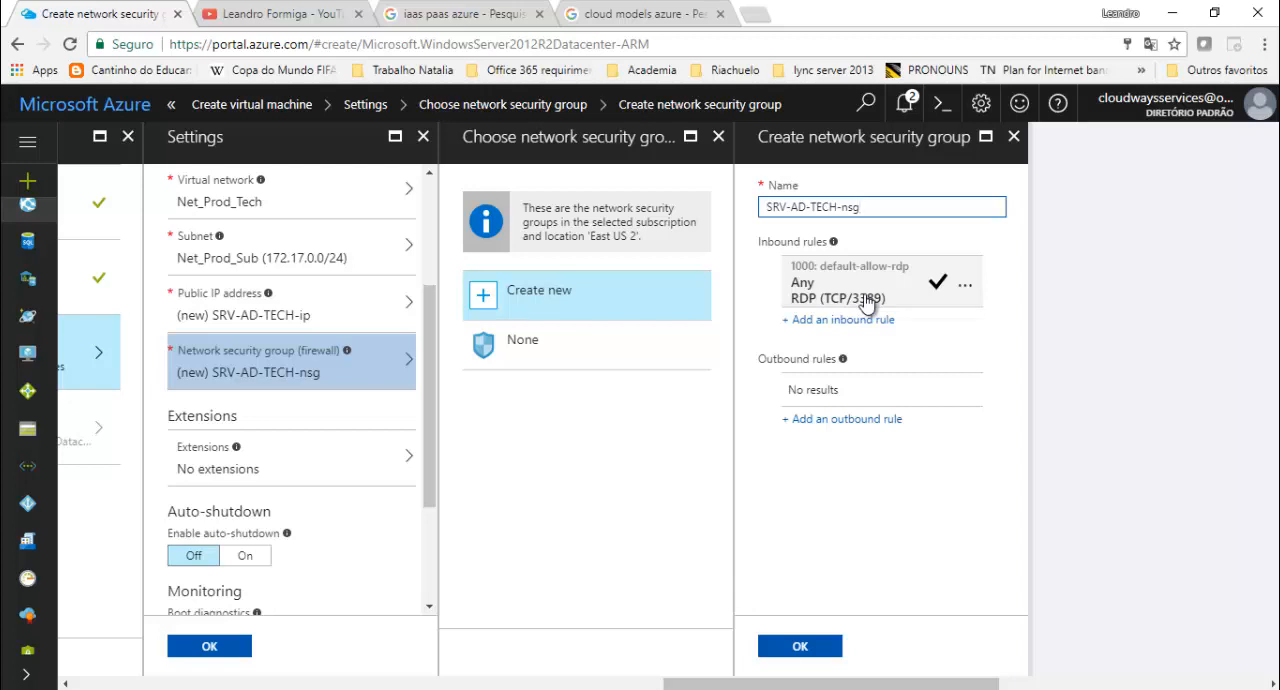
click(1013, 136)
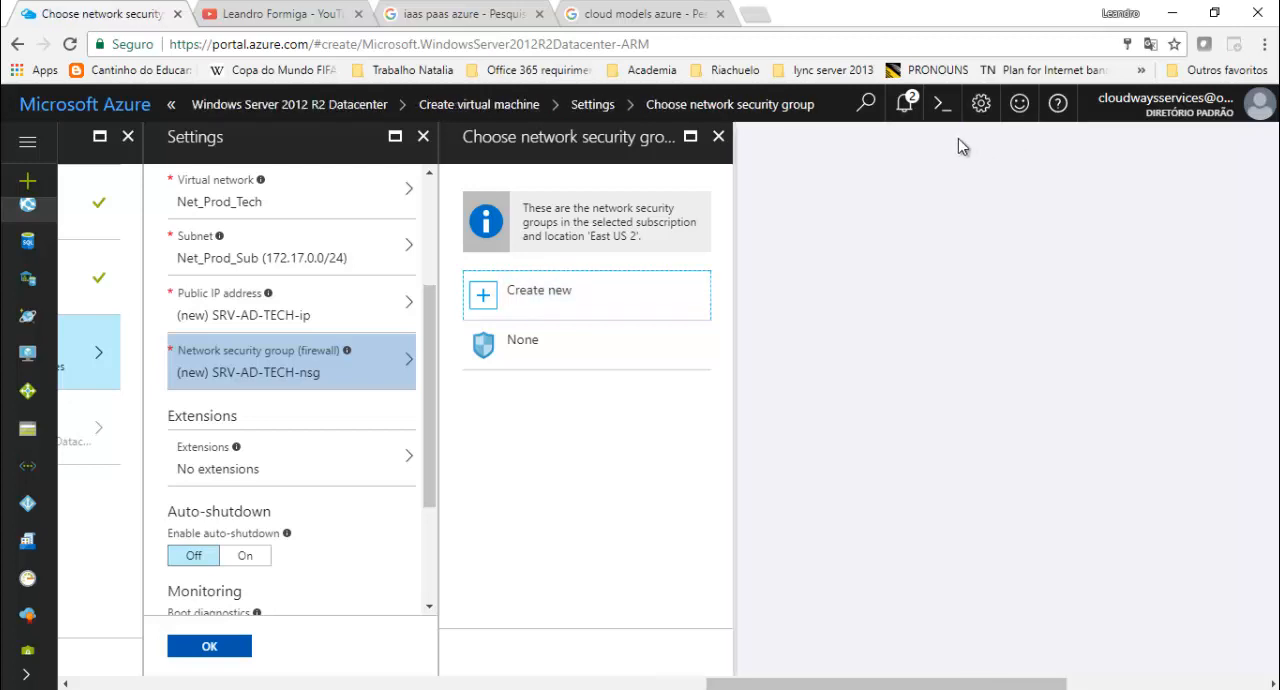
click(718, 136)
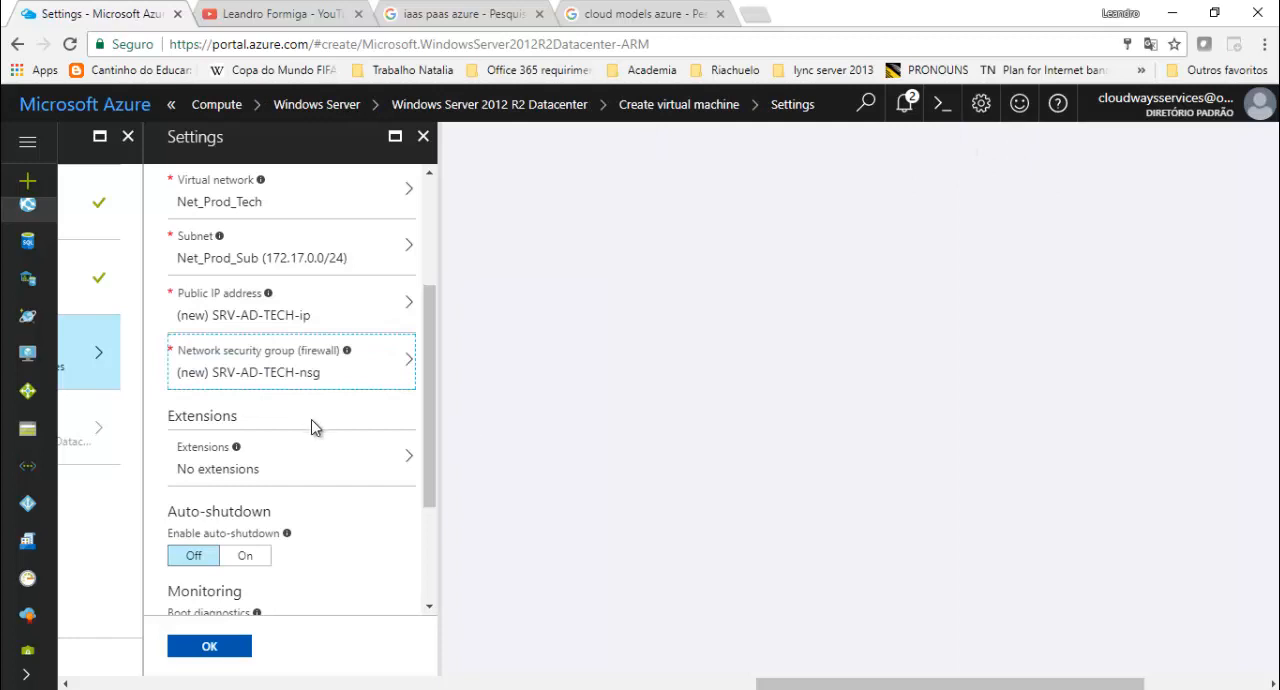
- Review the form for creating a new availability set and close it, leaving the availability set at None
drag(437, 426, 443, 281)
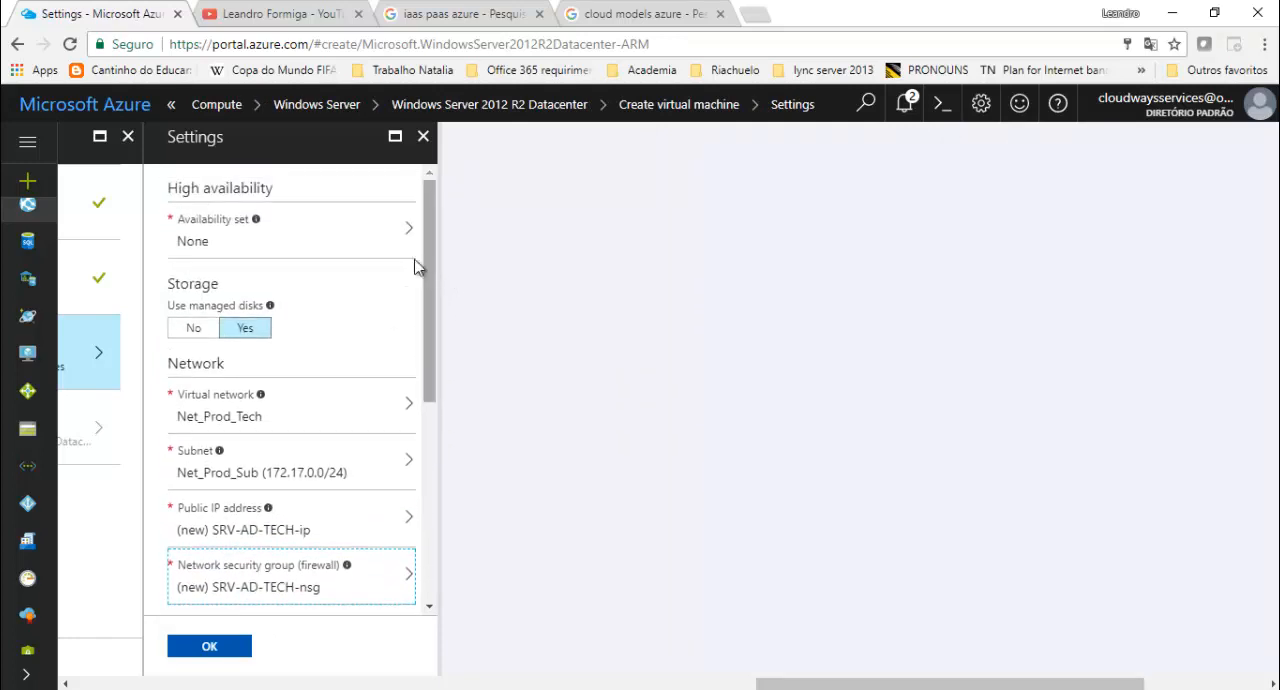
click(373, 232)
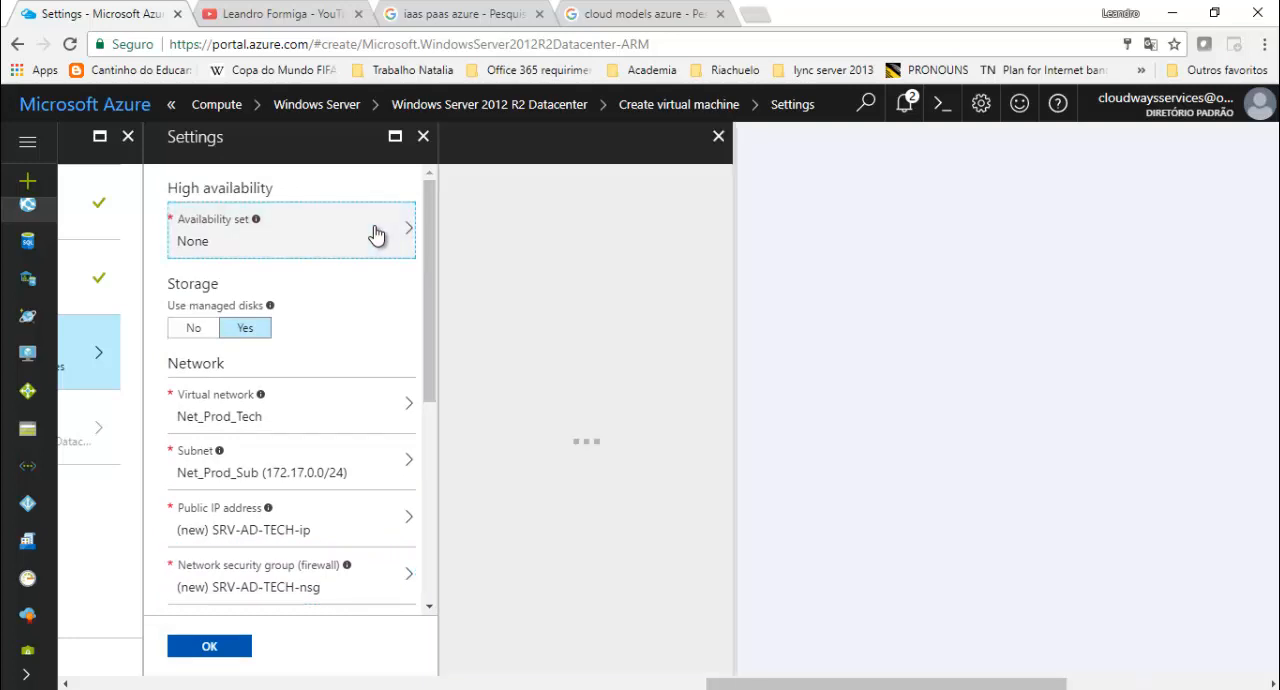
click(531, 205)
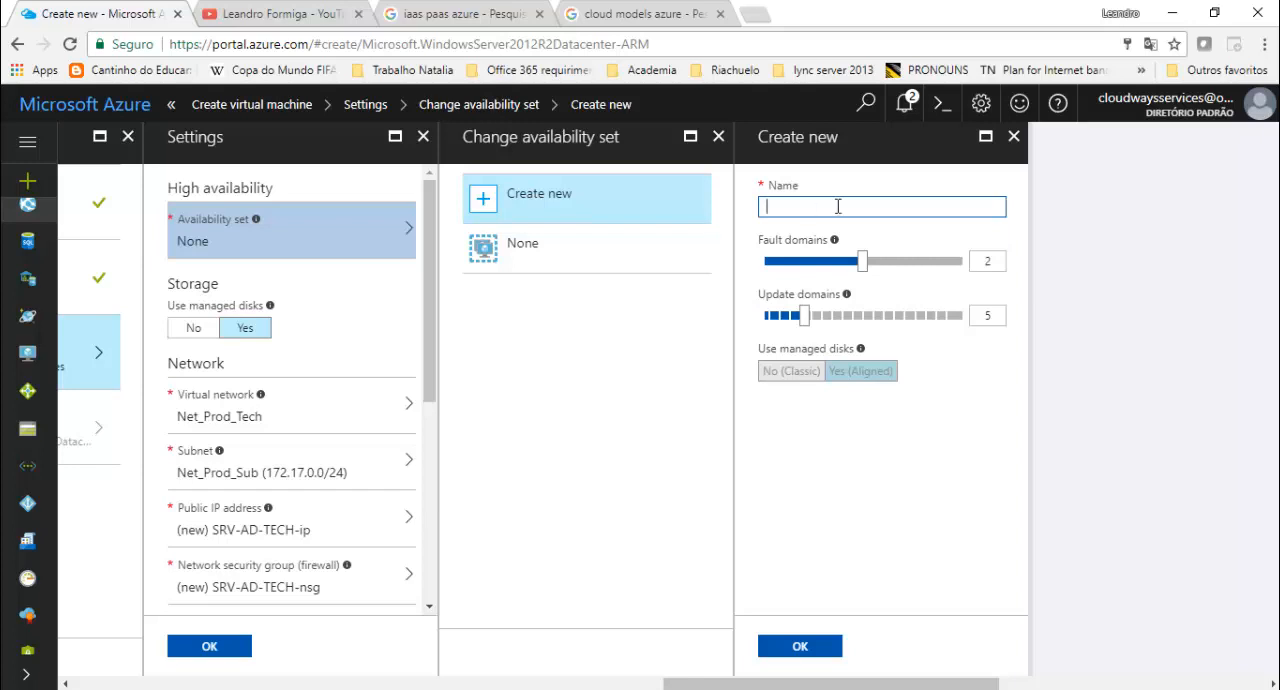
click(1013, 136)
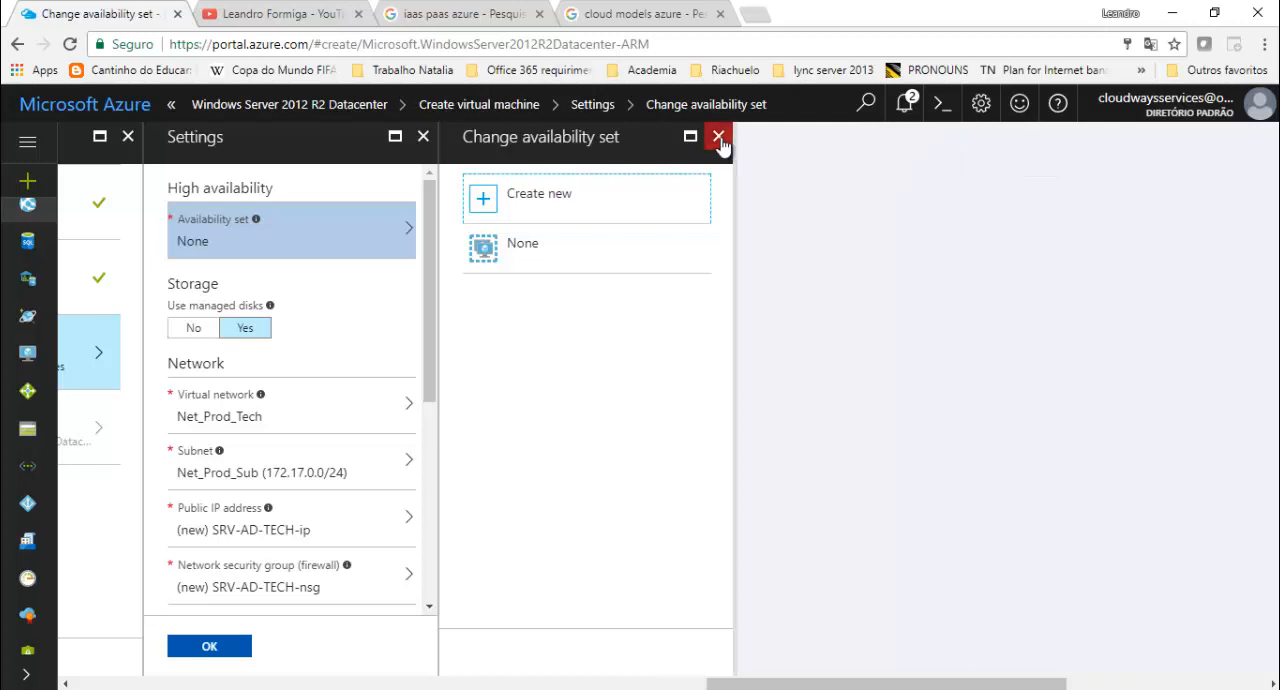
click(720, 138)
- Review the extensions, auto-shutdown and monitoring settings, leaving auto-shutdown off and boot diagnostics enabled
drag(440, 228, 449, 461)
click(373, 279)
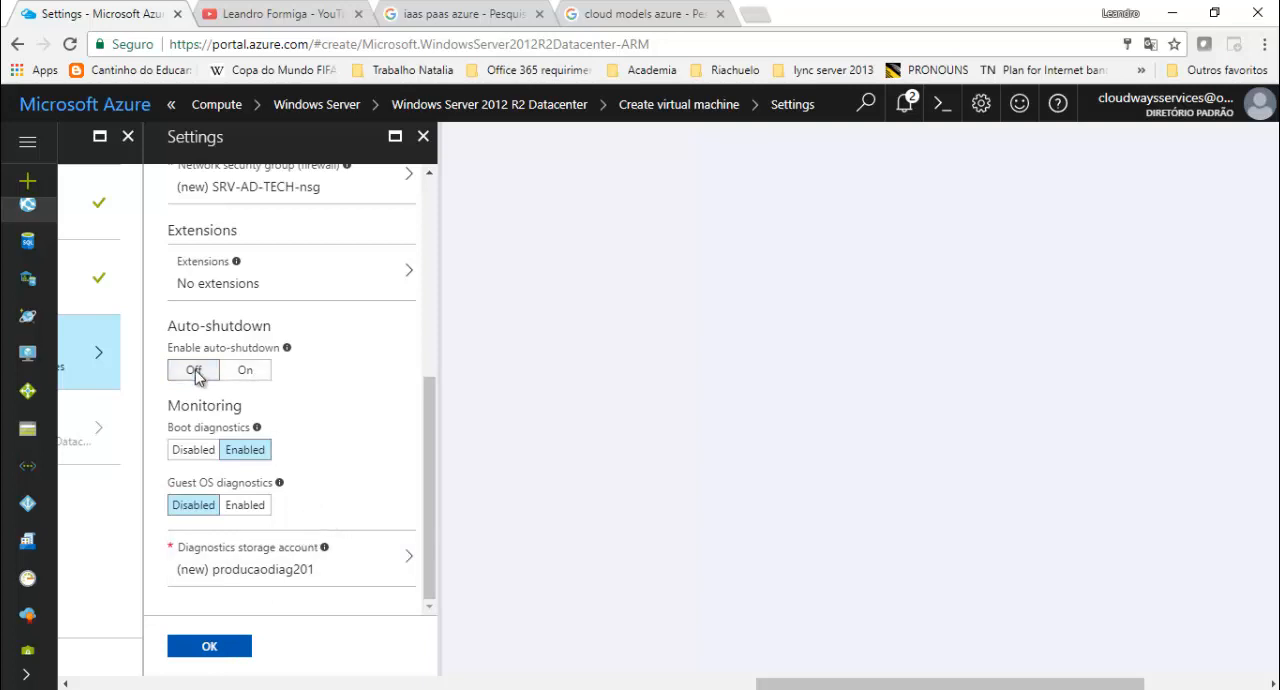
mouse_move(288, 352)
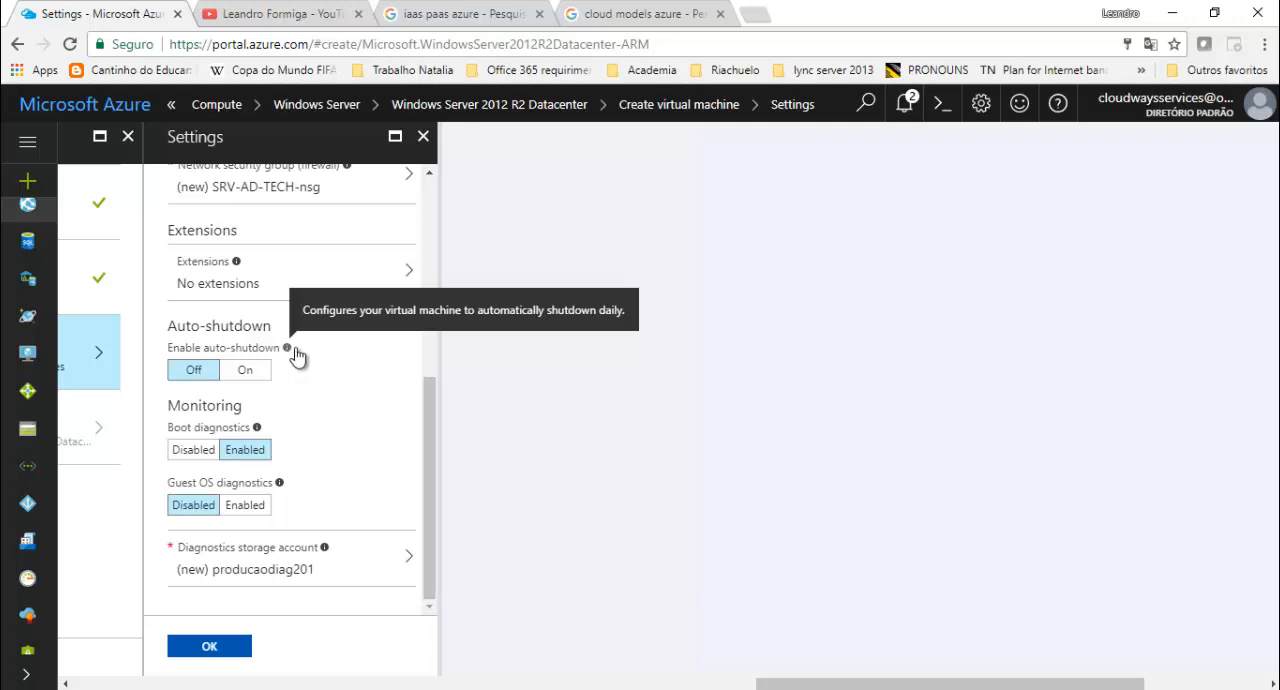
click(243, 455)
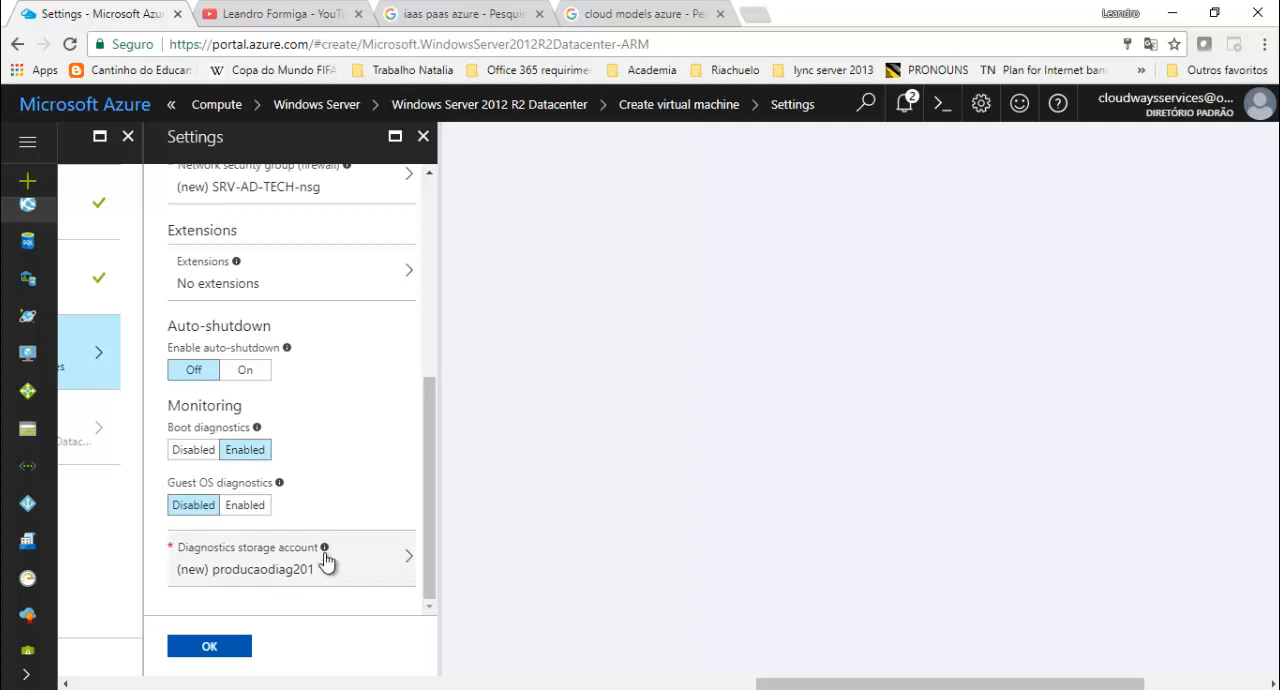
- Open the diagnostics storage account's creation form and try the names producao and producao-tech
click(290, 569)
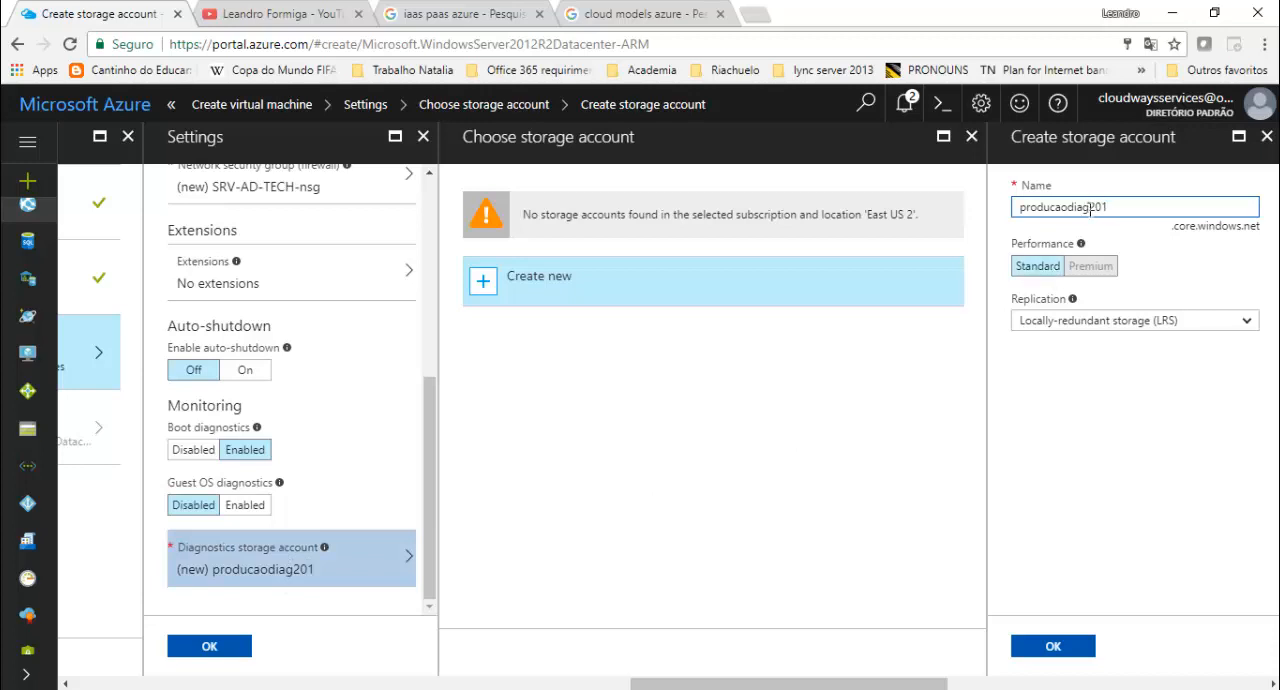
drag(1107, 206, 1070, 210)
key(BackSpace)
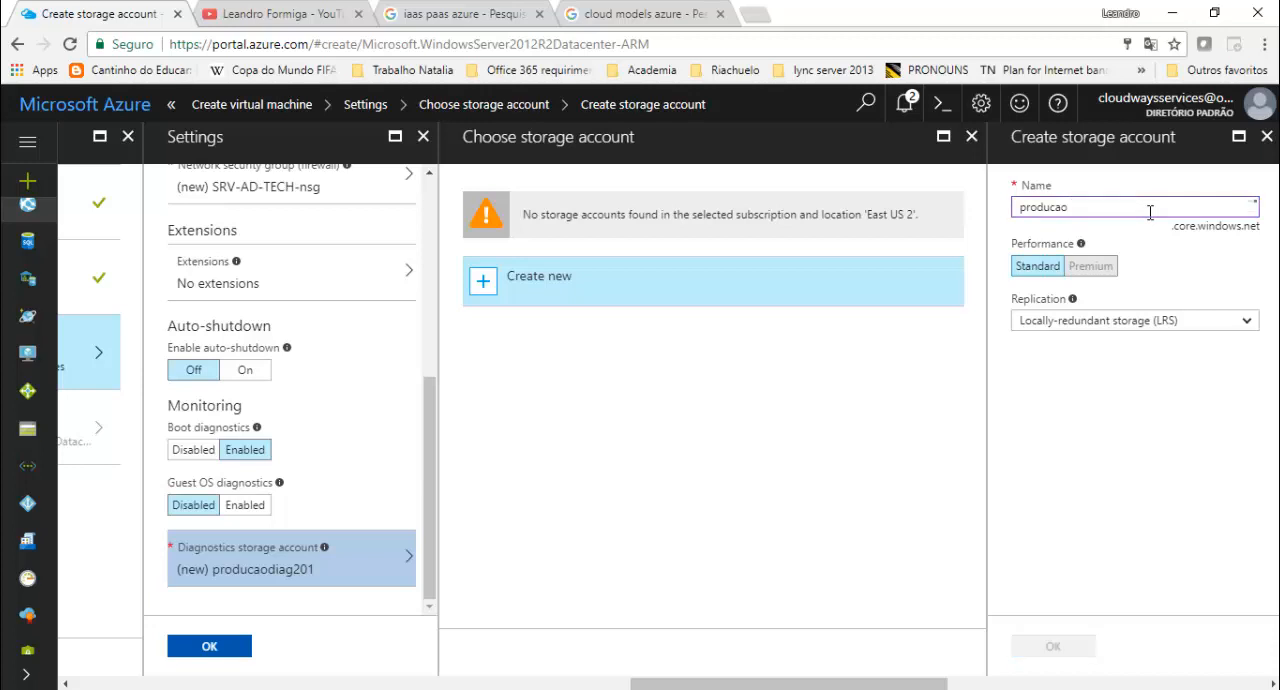
mouse_move(1253, 213)
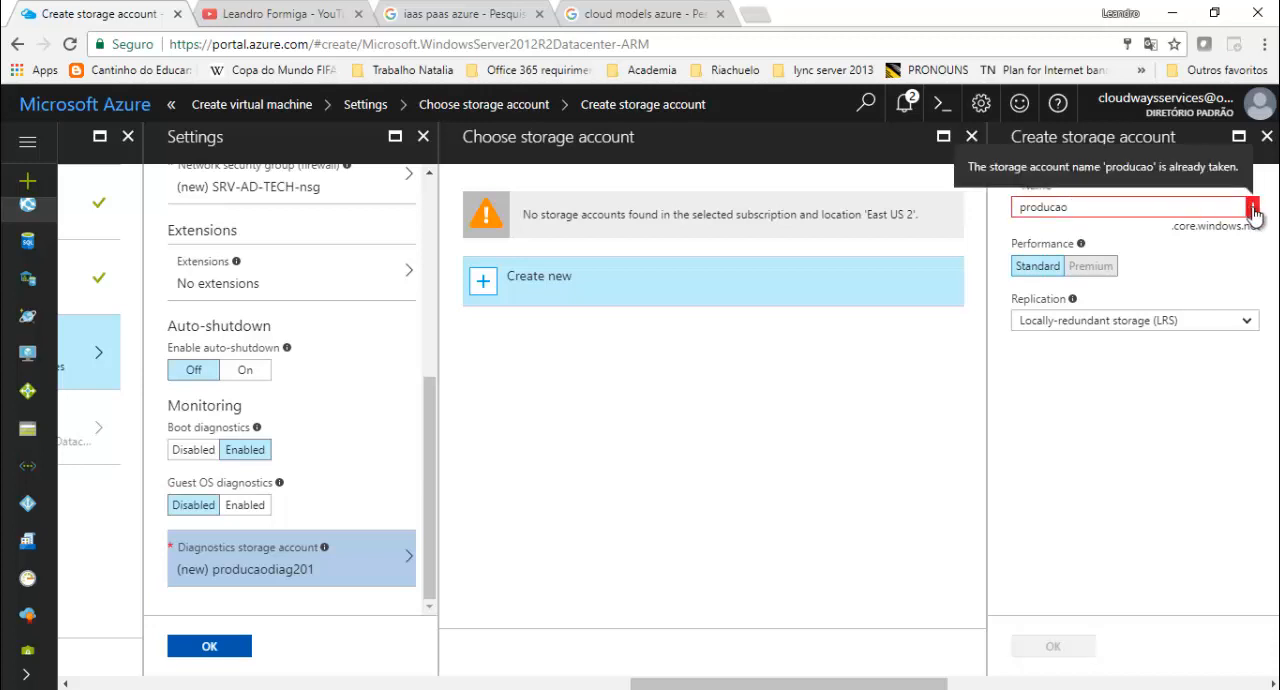
click(1145, 209)
text(-tech)
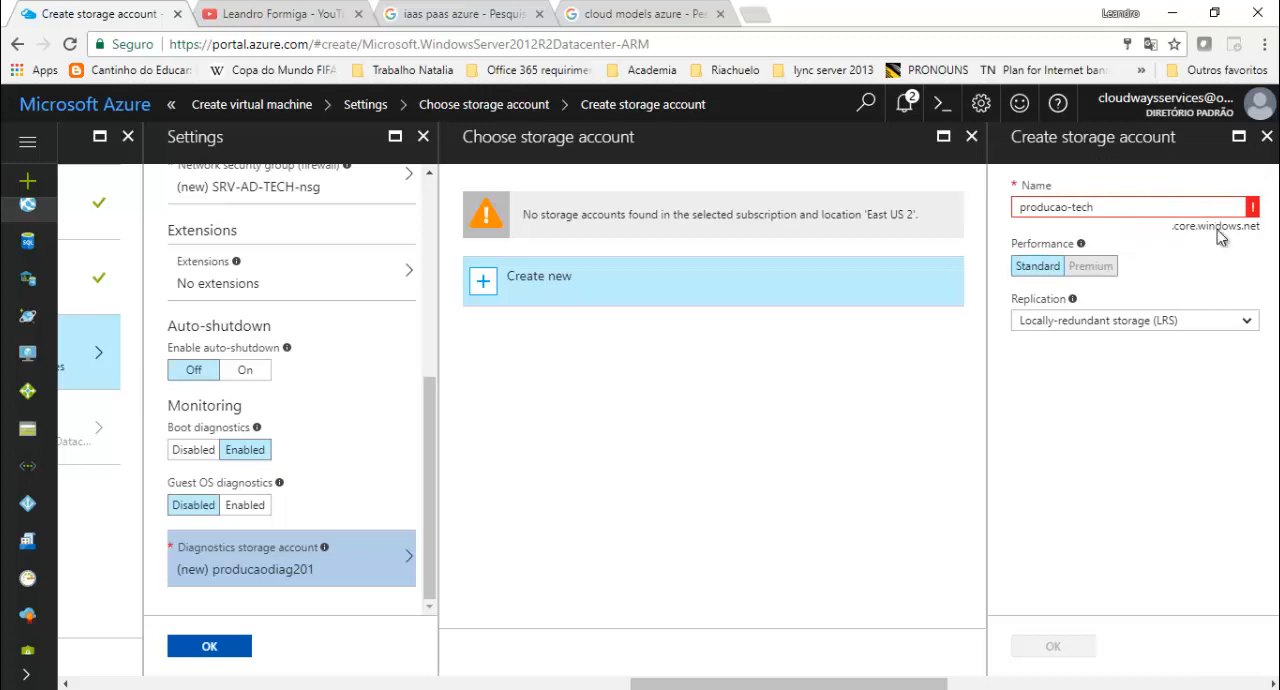
mouse_move(1251, 210)
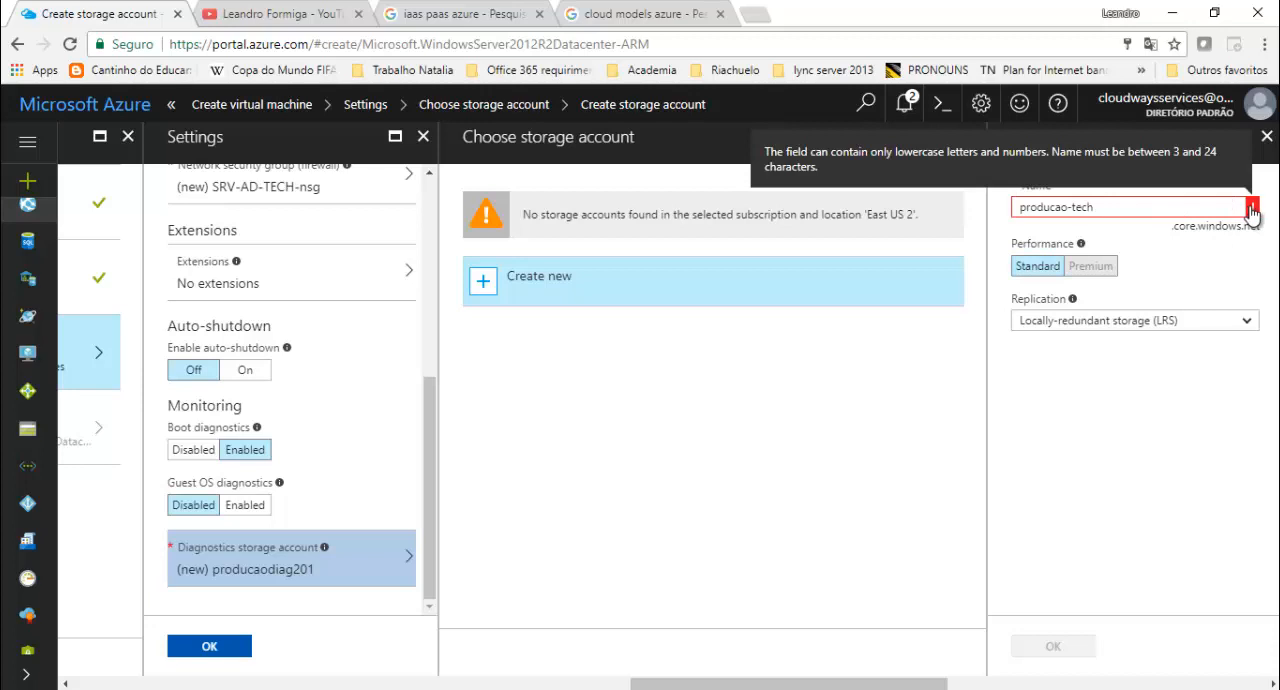
- Name the new diagnostics storage account prodtech with locally-redundant storage (LRS), and confirm the virtual machine settings
drag(1144, 208, 997, 218)
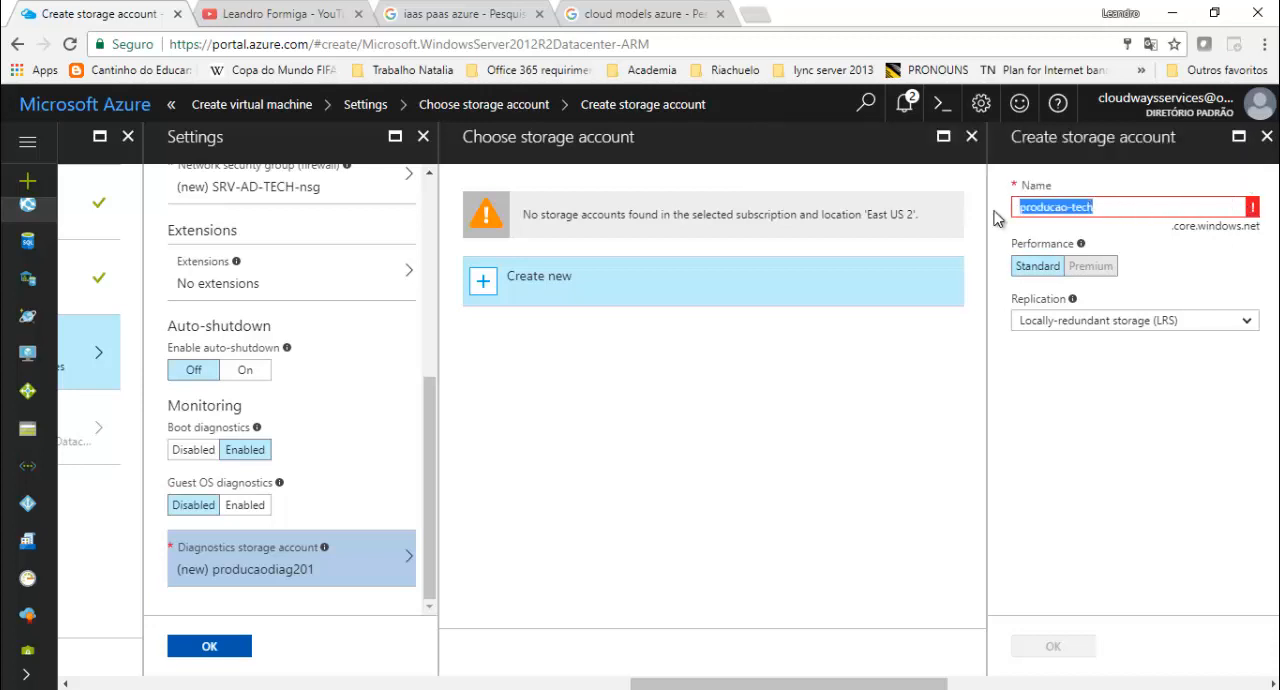
text(pr)
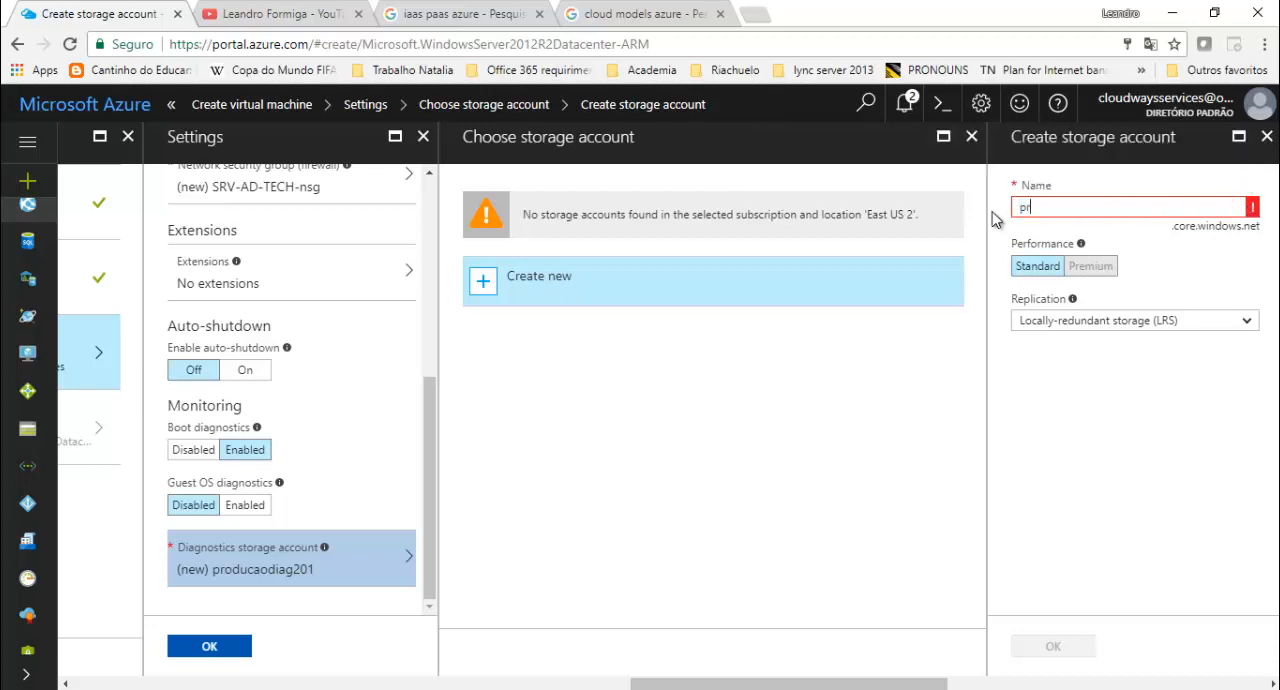
text(odtech)
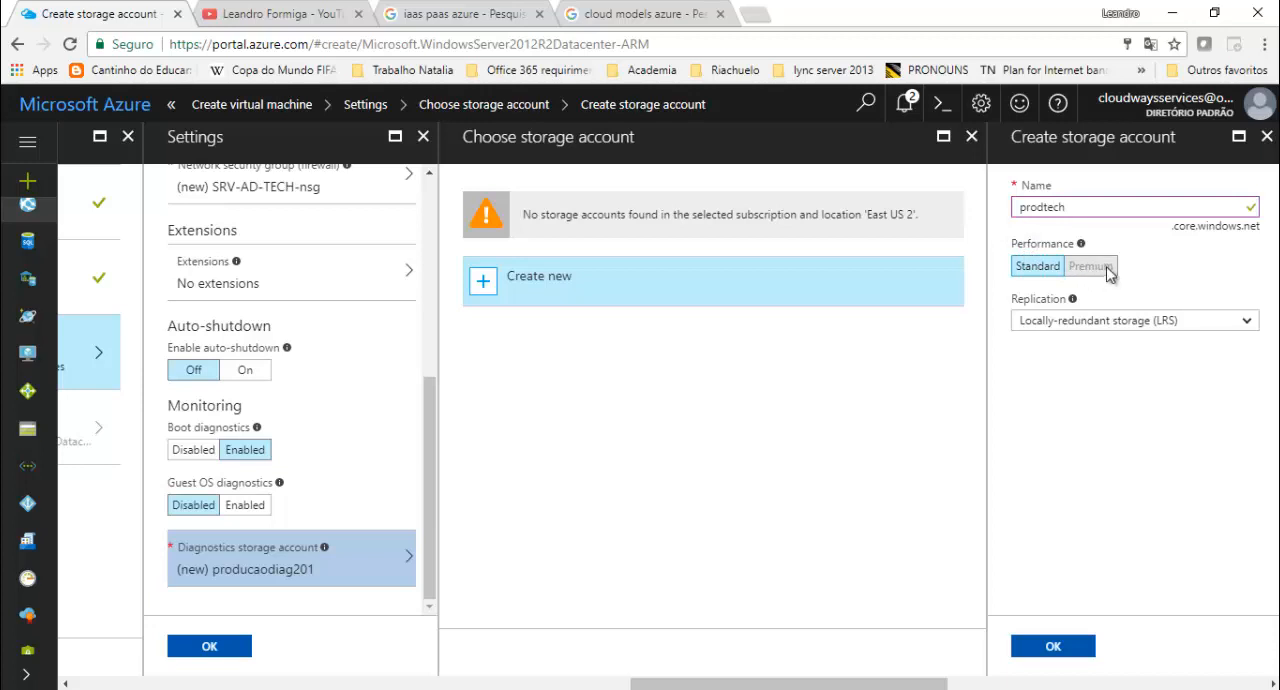
click(1125, 320)
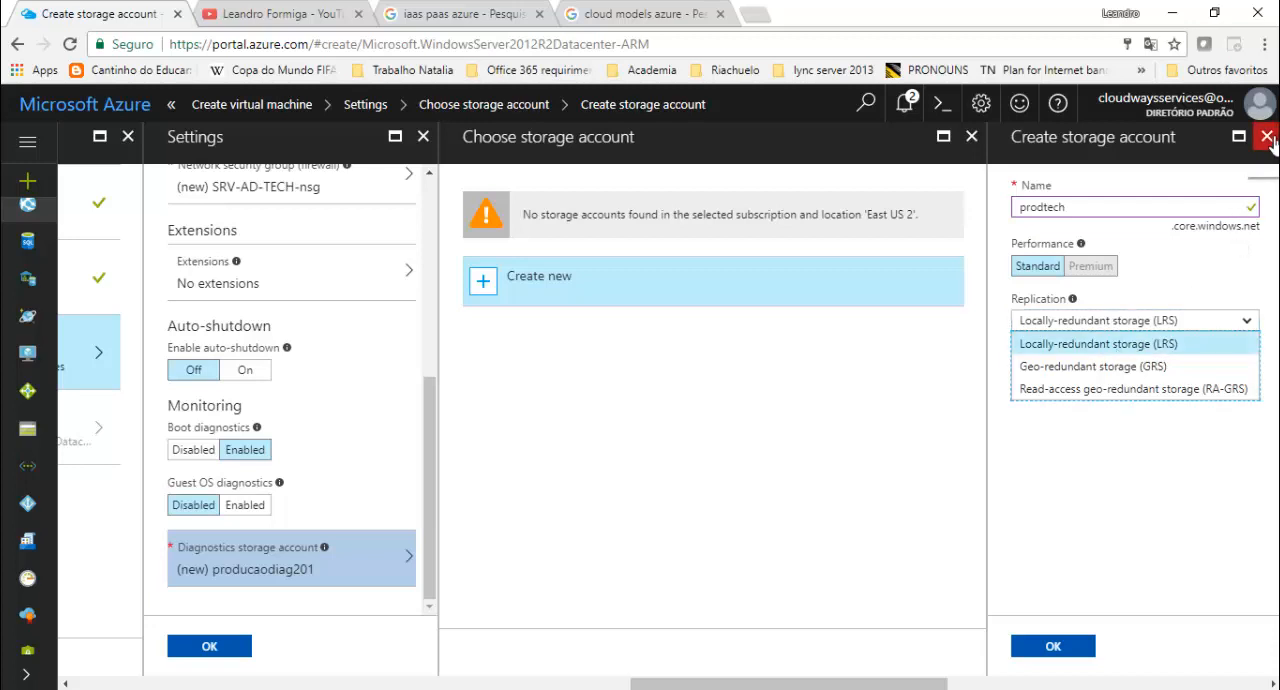
click(1064, 647)
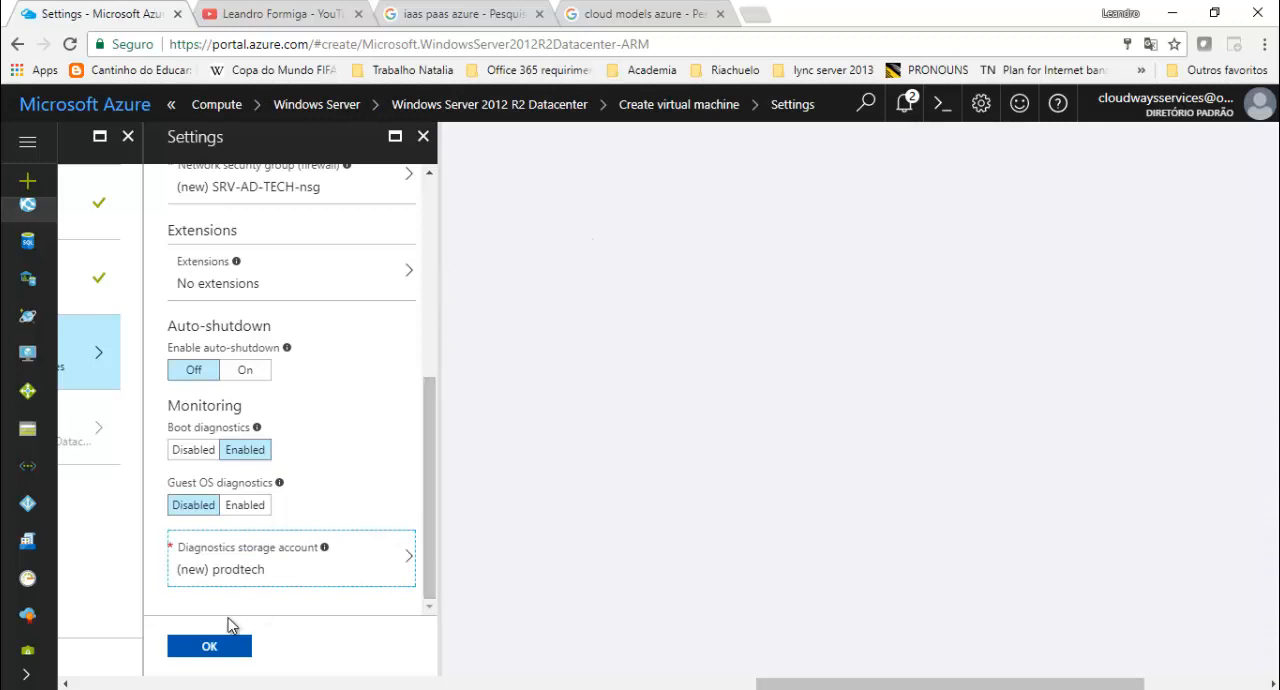
drag(428, 450, 394, 582)
click(247, 652)
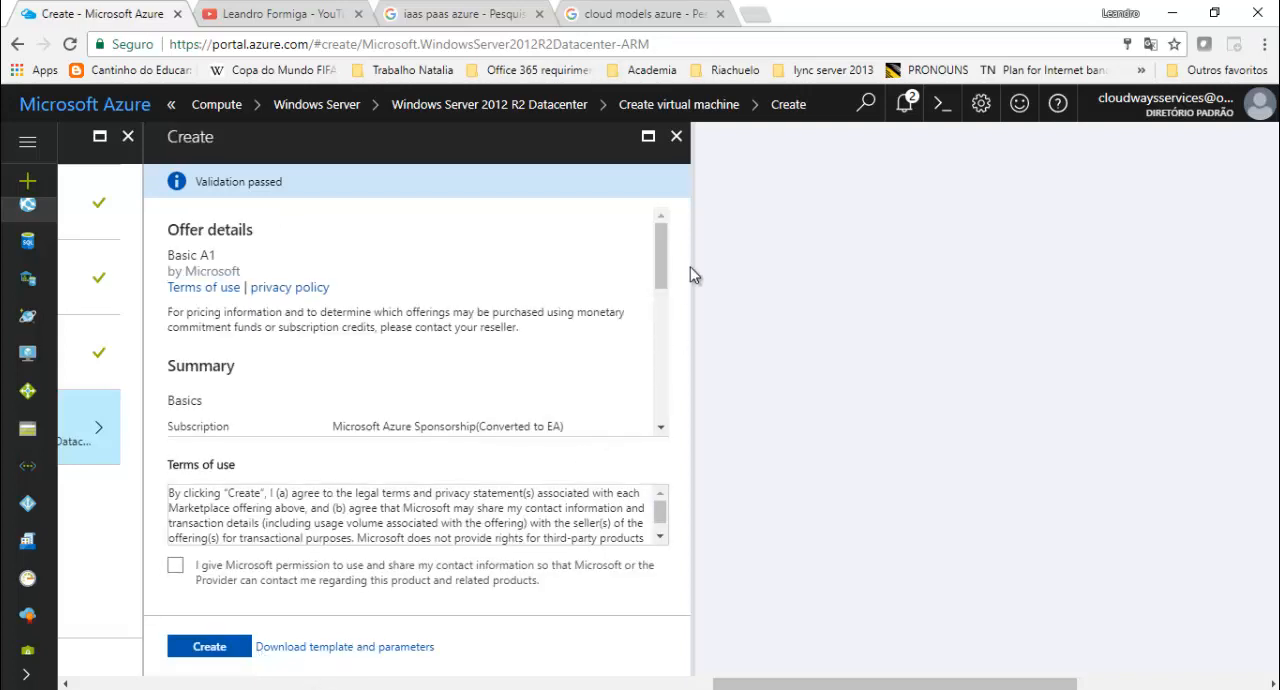
- Review the virtual machine's creation summary, from subscription, location and size to network, diagnostics and Hybrid Use Benefit details
drag(661, 258, 658, 287)
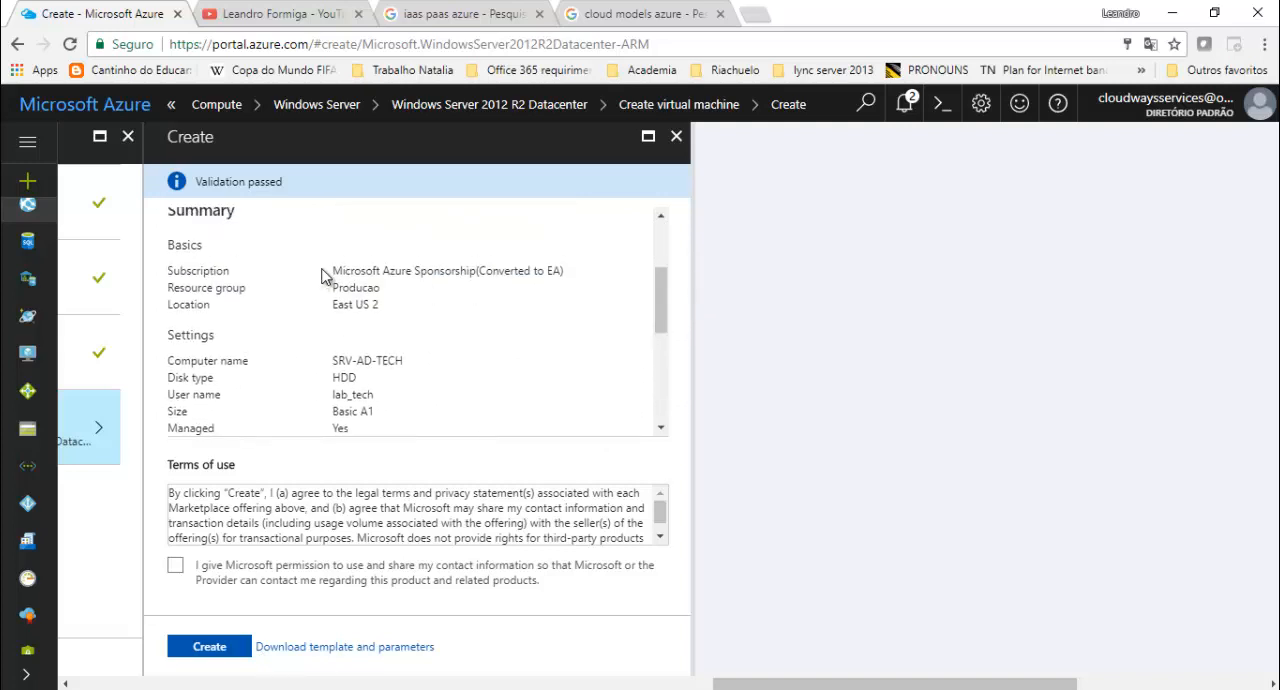
drag(332, 276, 568, 276)
drag(333, 288, 407, 317)
drag(333, 361, 401, 362)
drag(330, 378, 378, 418)
scroll(378, 400, down, 3)
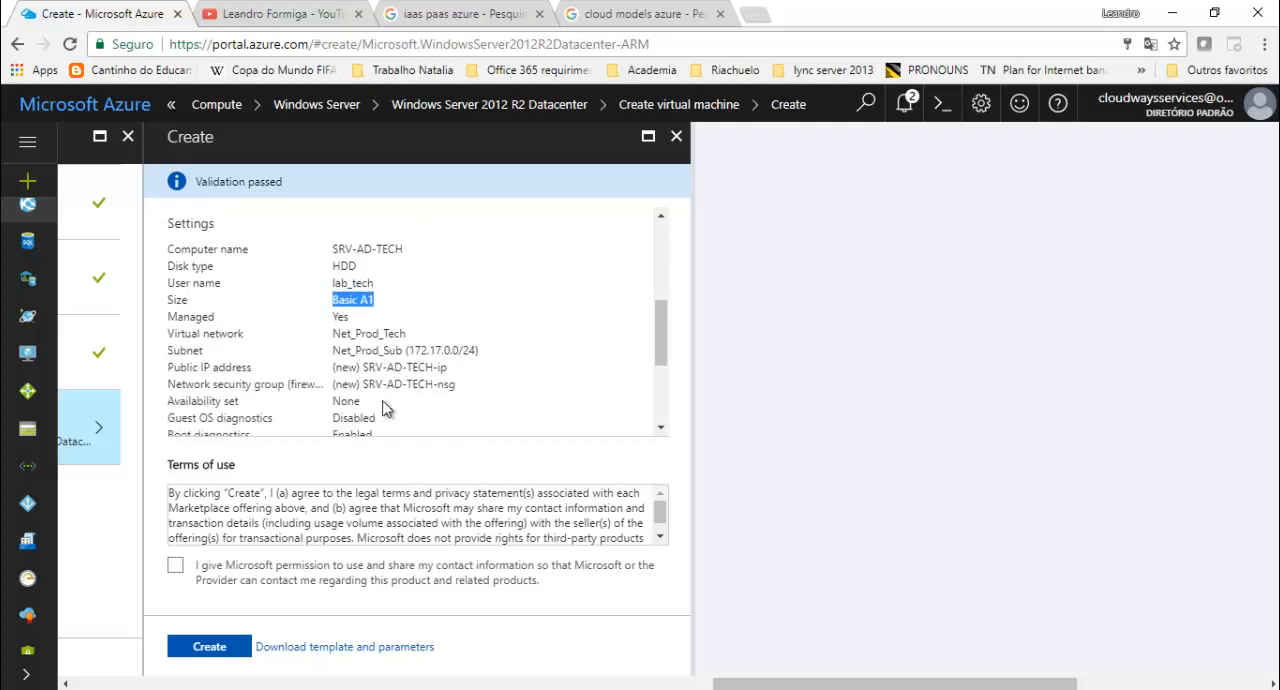
drag(333, 242, 418, 262)
drag(333, 291, 433, 292)
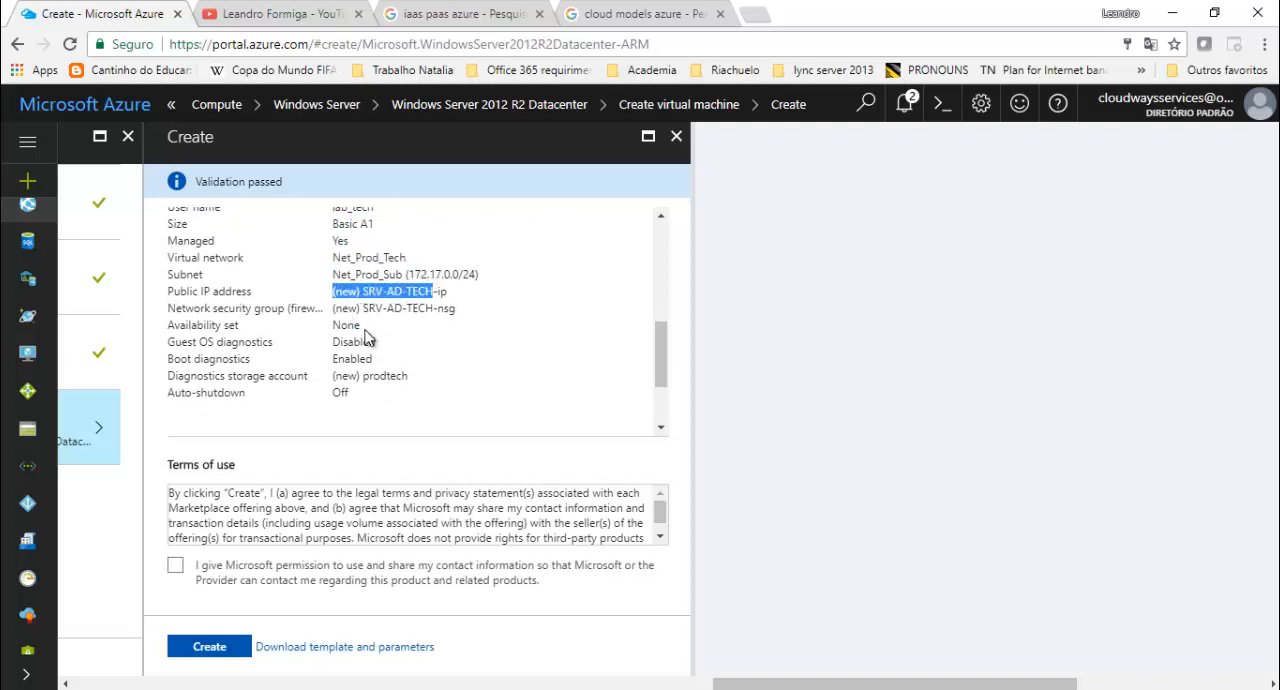
scroll(393, 356, down, 2)
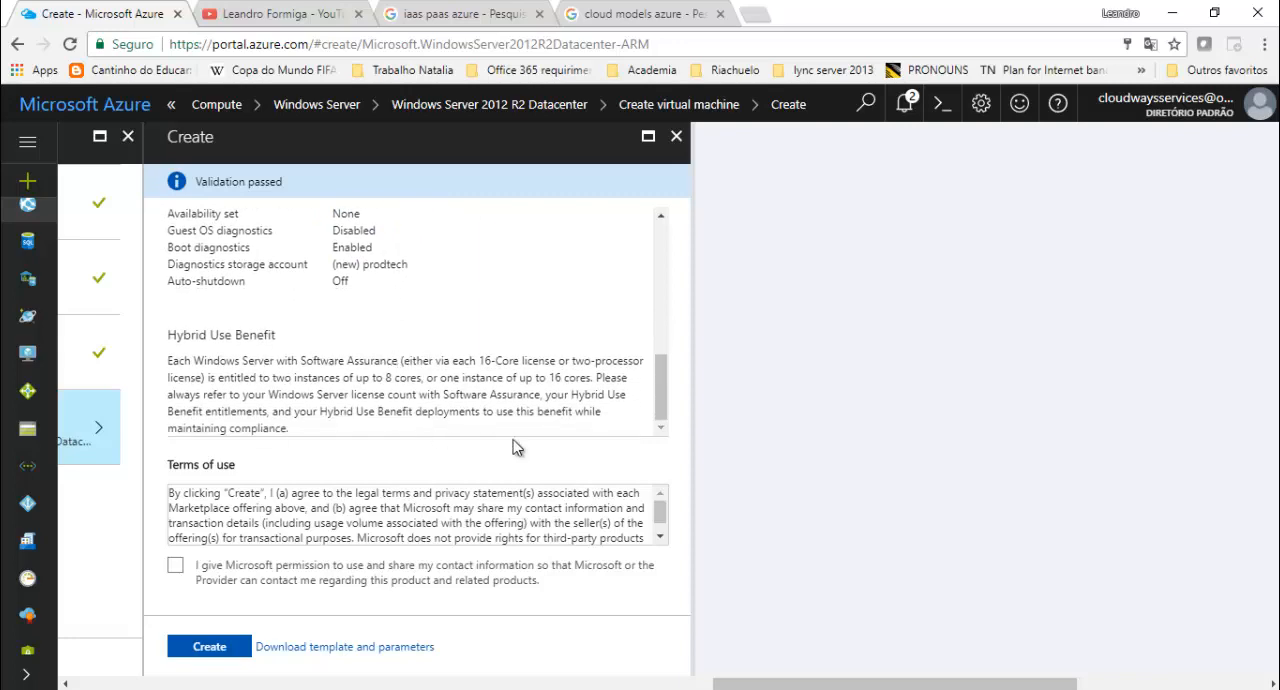
- Check the terms of use, give Microsoft permission to use and share the contact information, and create the virtual machine
click(660, 537)
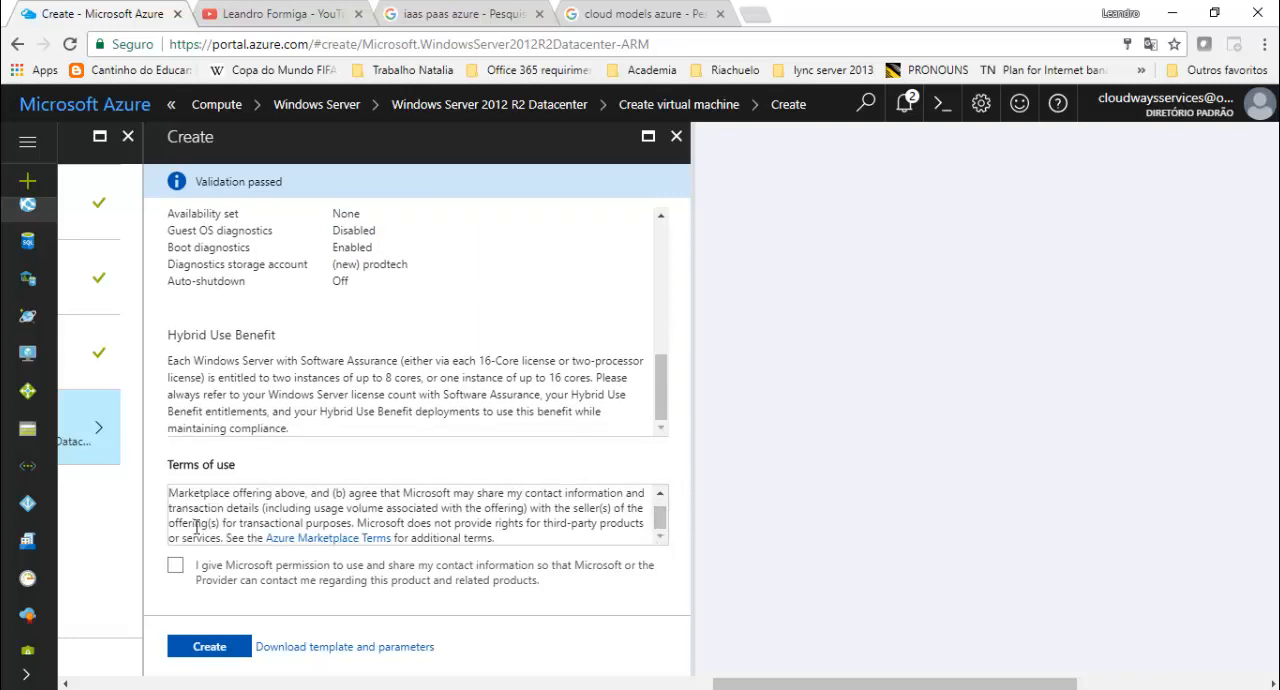
click(175, 566)
click(211, 649)
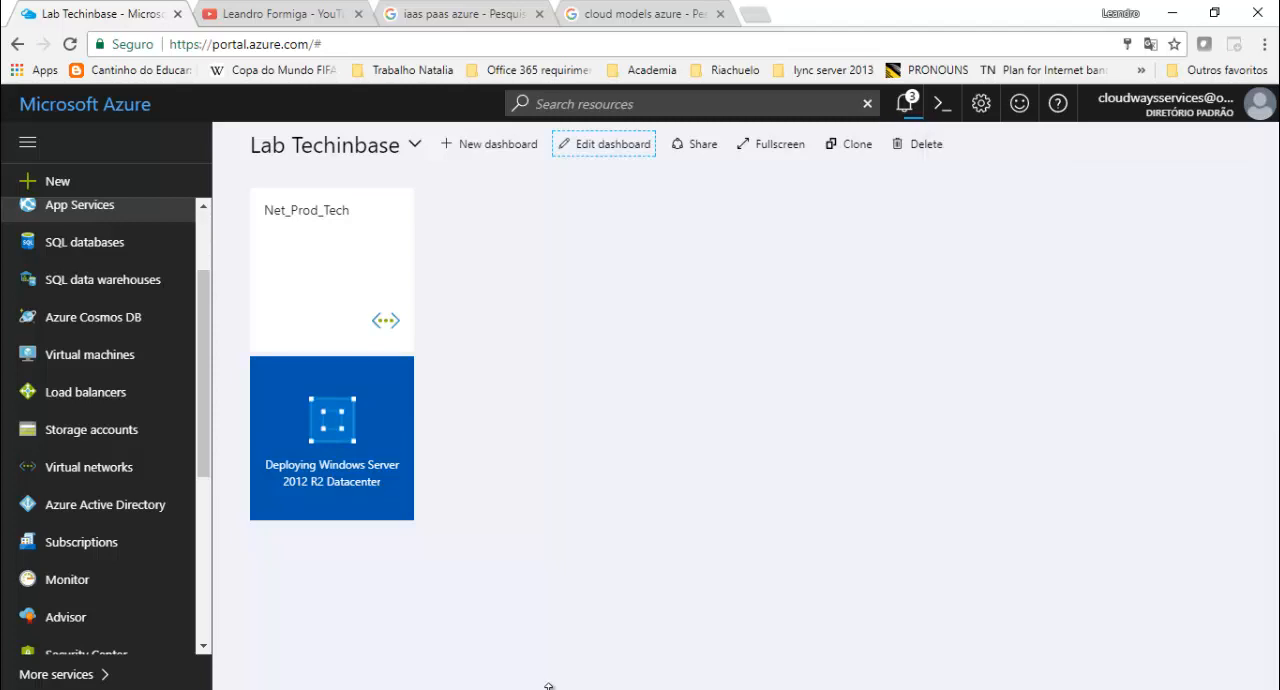
click(1065, 689)
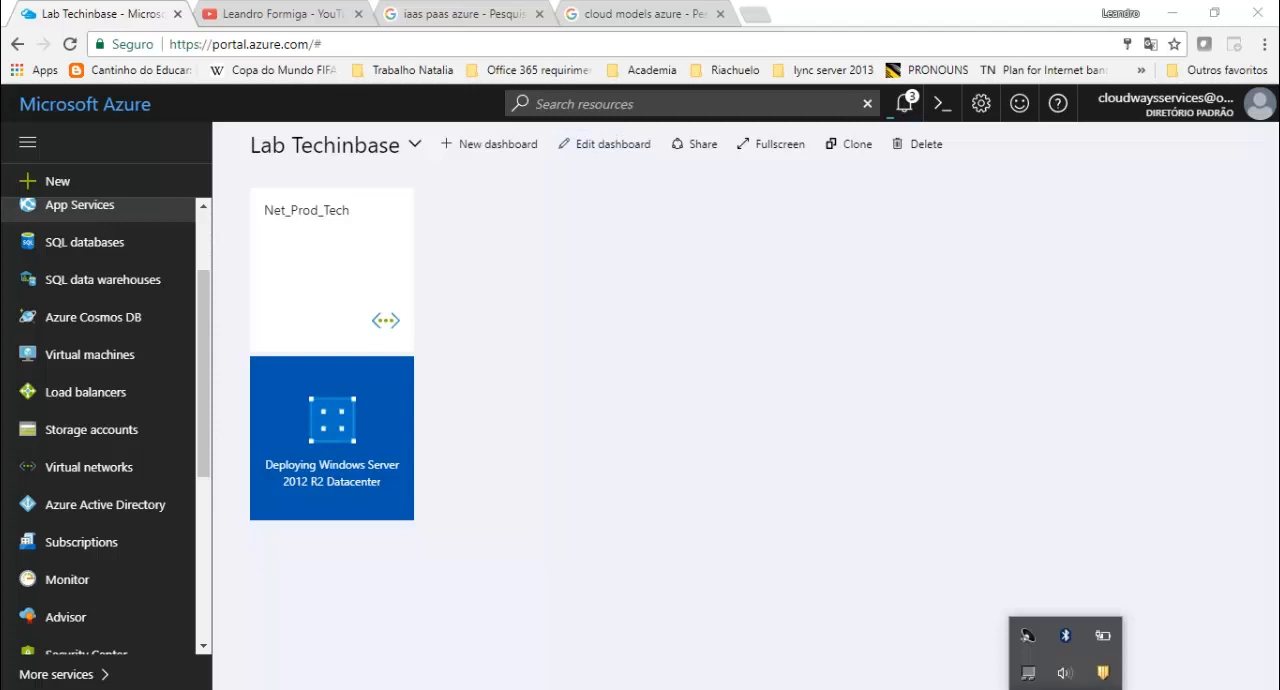
click(1102, 635)
click(1191, 624)
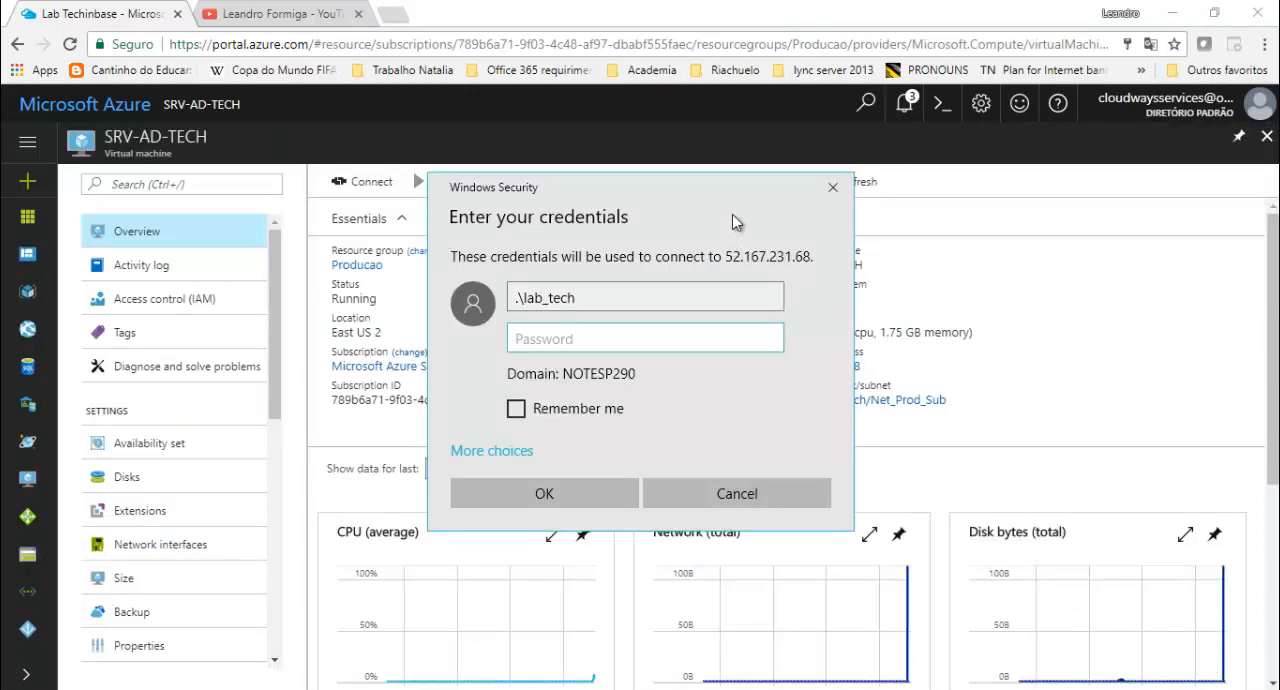
- Enter the account password in the Remote Desktop credentials prompt for SRV-AD-TECH and proceed with the connection
drag(663, 194, 862, 325)
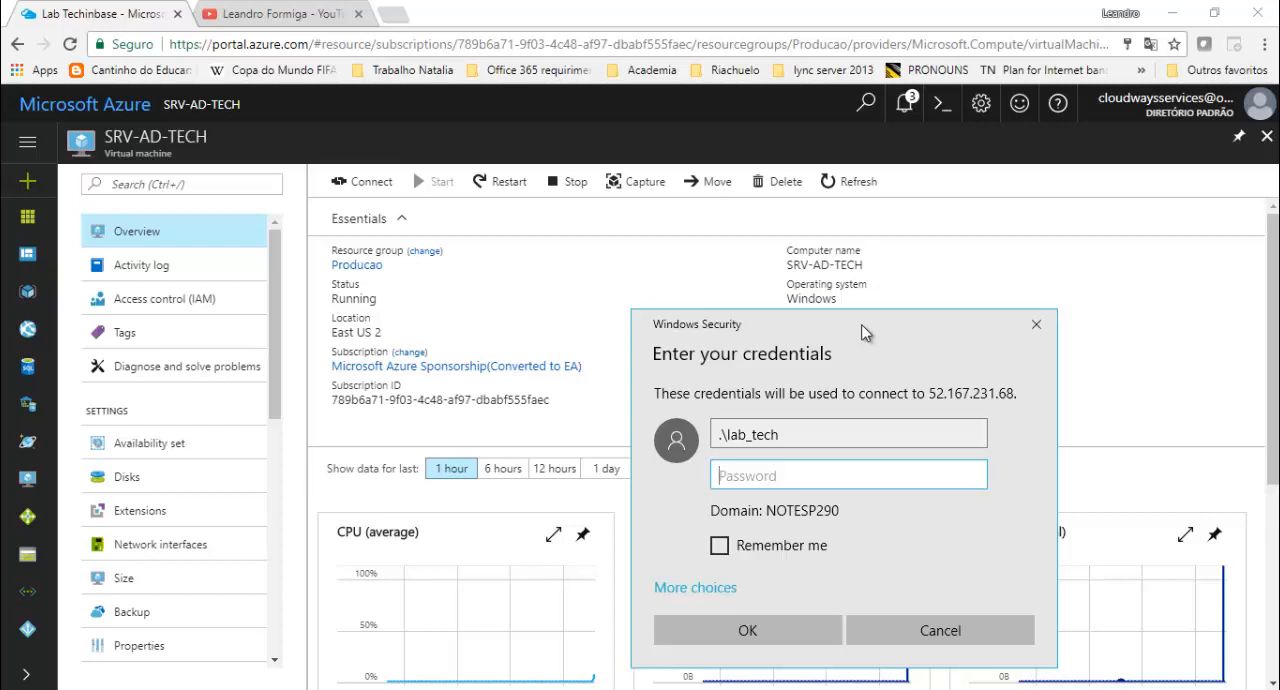
drag(862, 326, 730, 288)
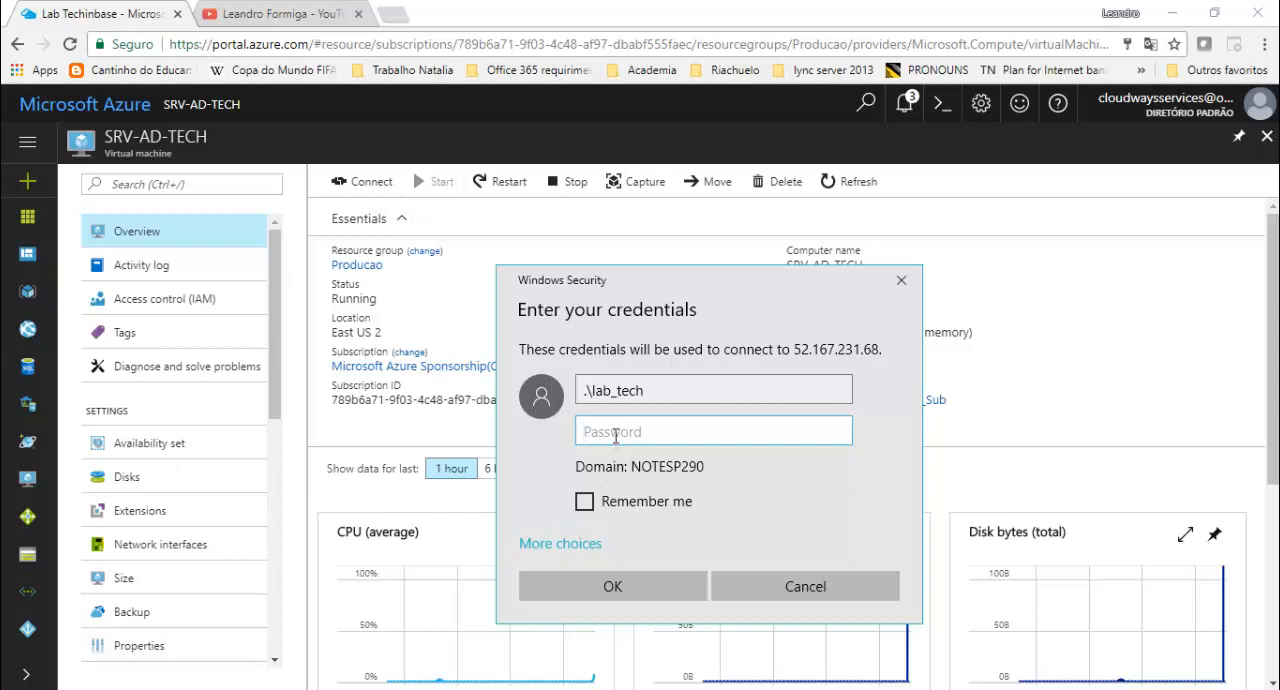
text(************)
key(Return)
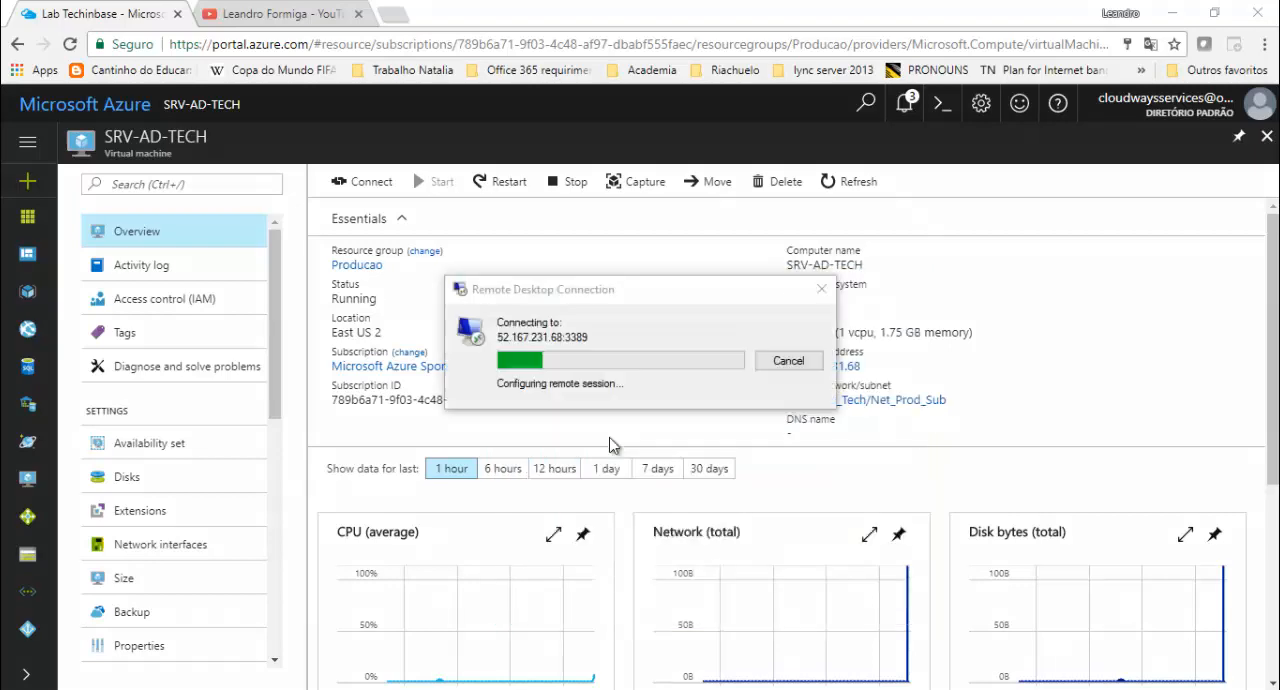
key(Left)
key(Return)
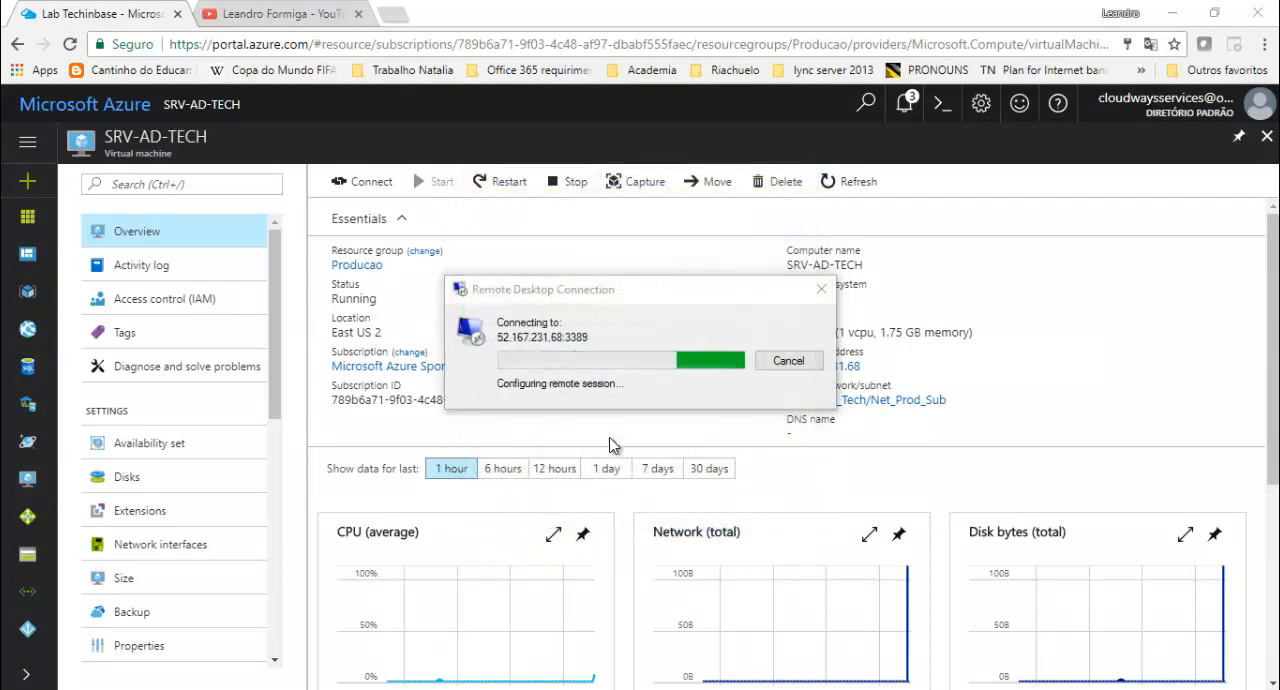
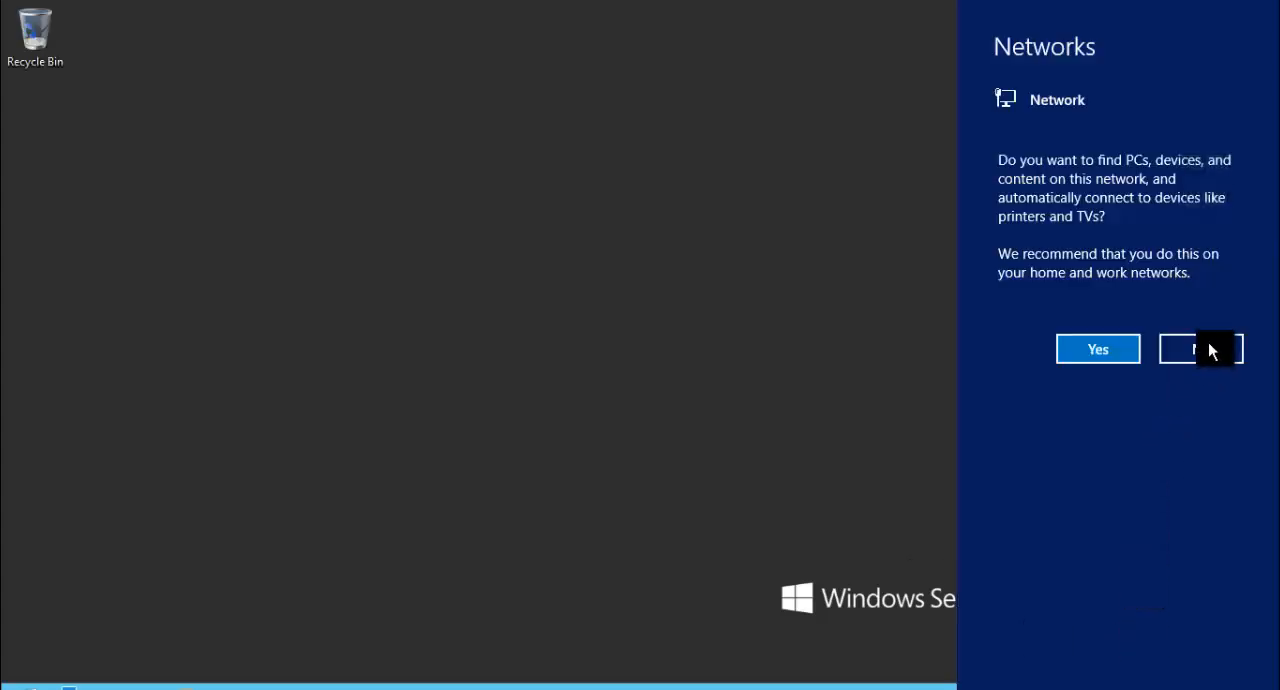
- Decline network discovery on the server and open the Ethernet adapter's TCP/IPv4 properties to examine its IP and DNS settings
click(1208, 348)
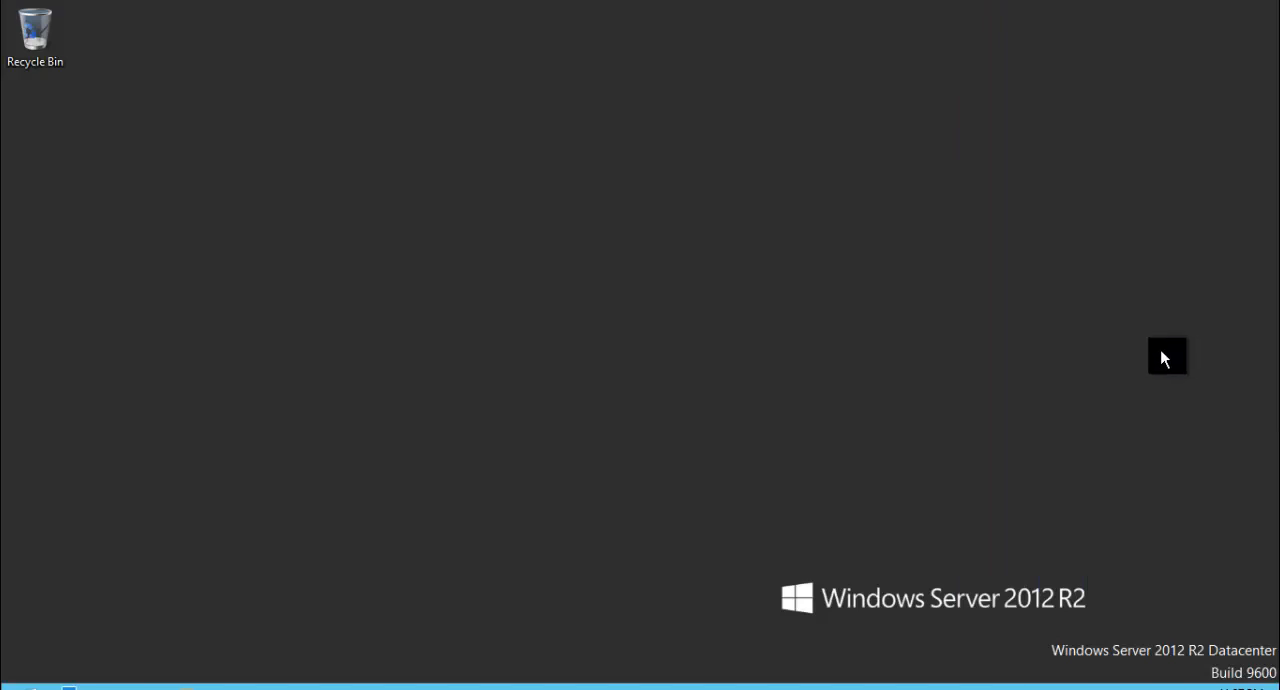
right_click(1135, 689)
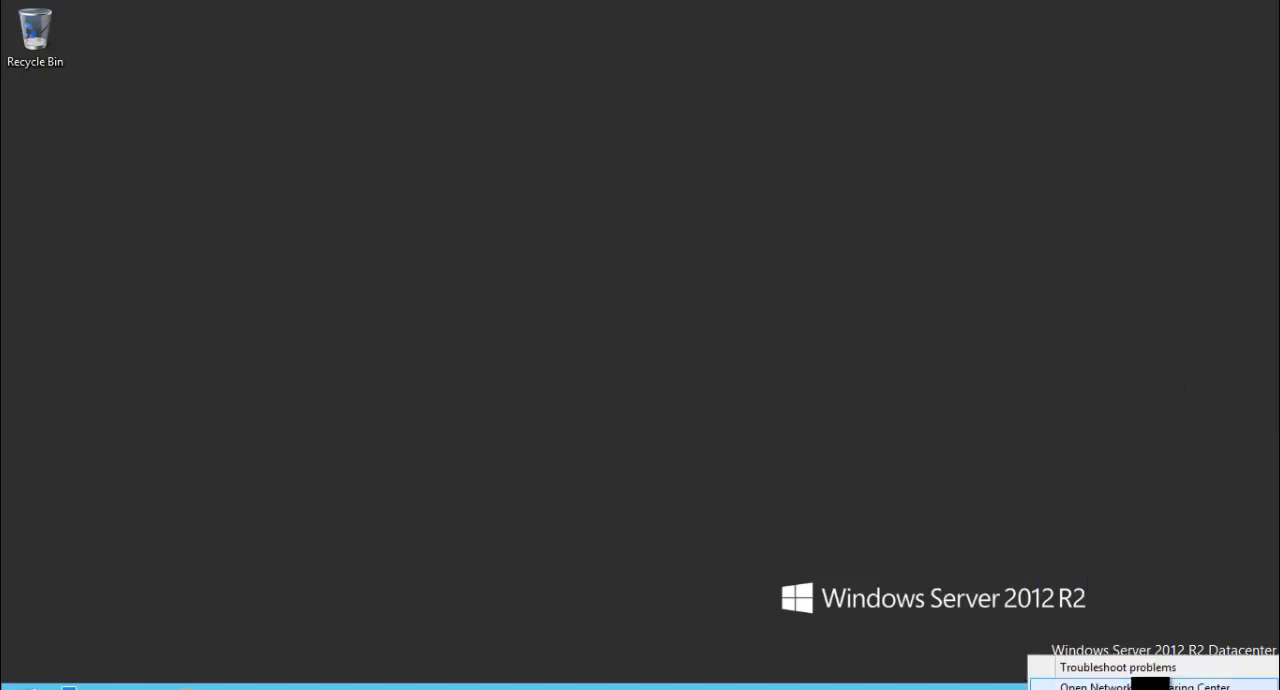
click(1142, 688)
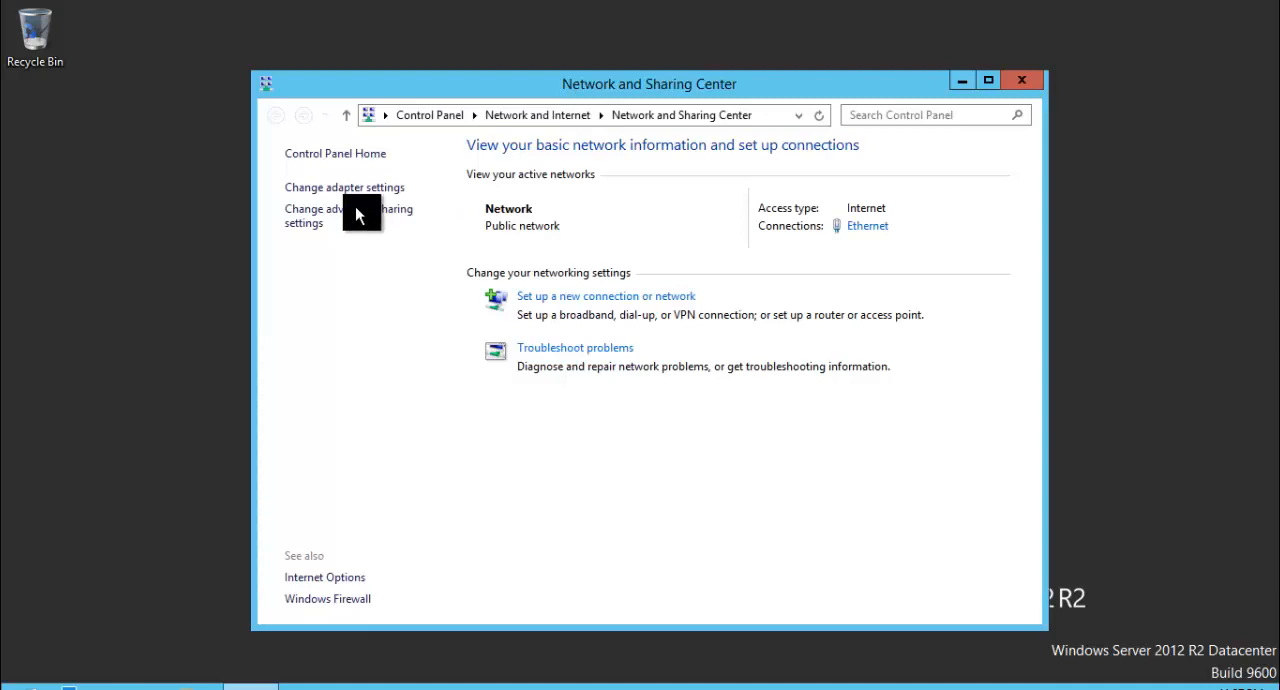
click(357, 189)
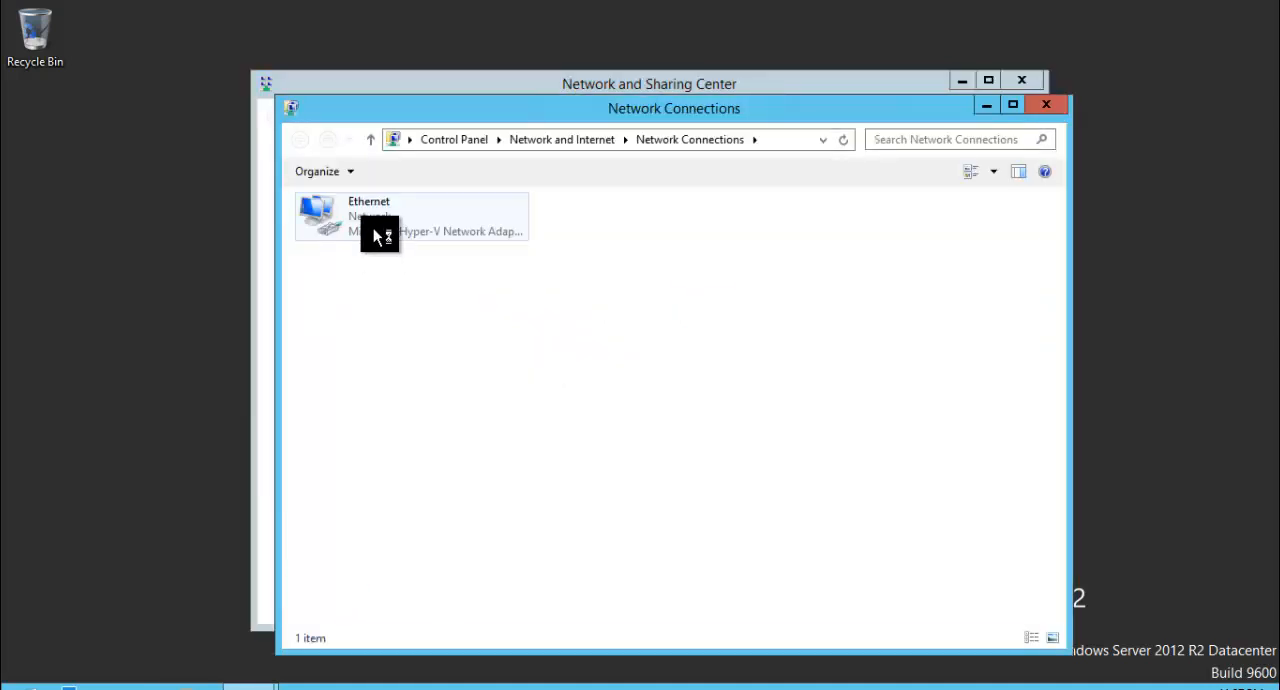
double_click(378, 236)
click(527, 503)
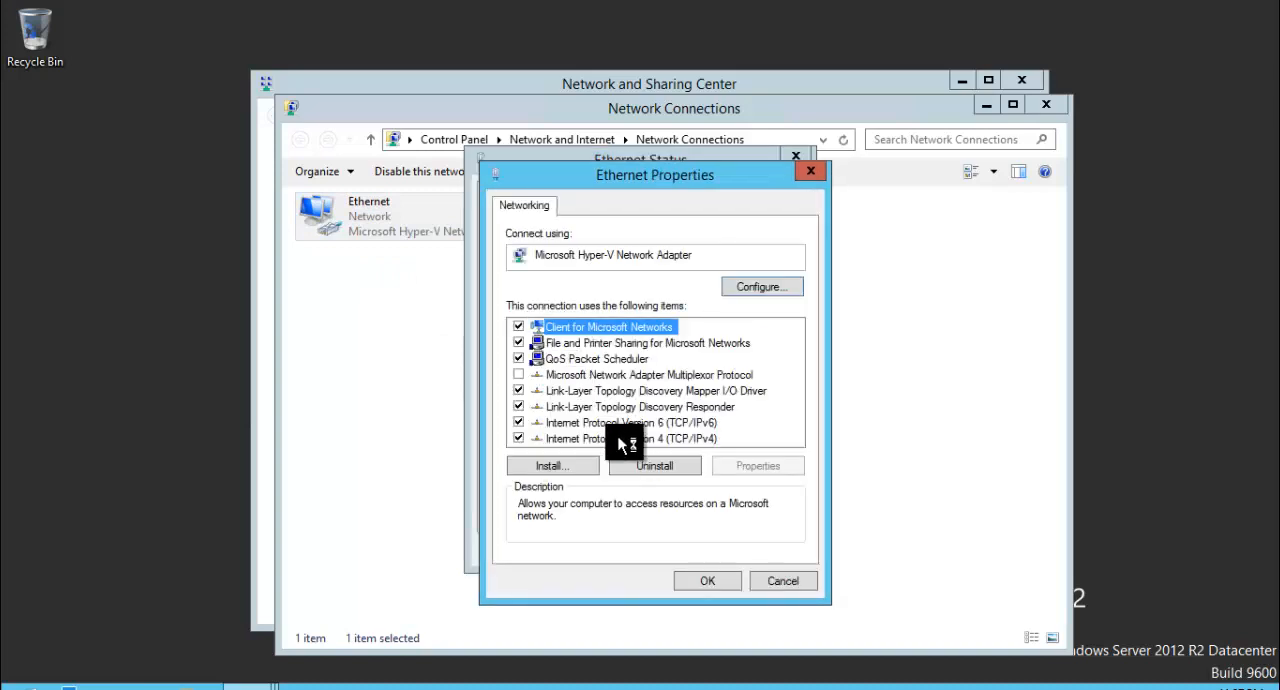
click(638, 441)
double_click(636, 445)
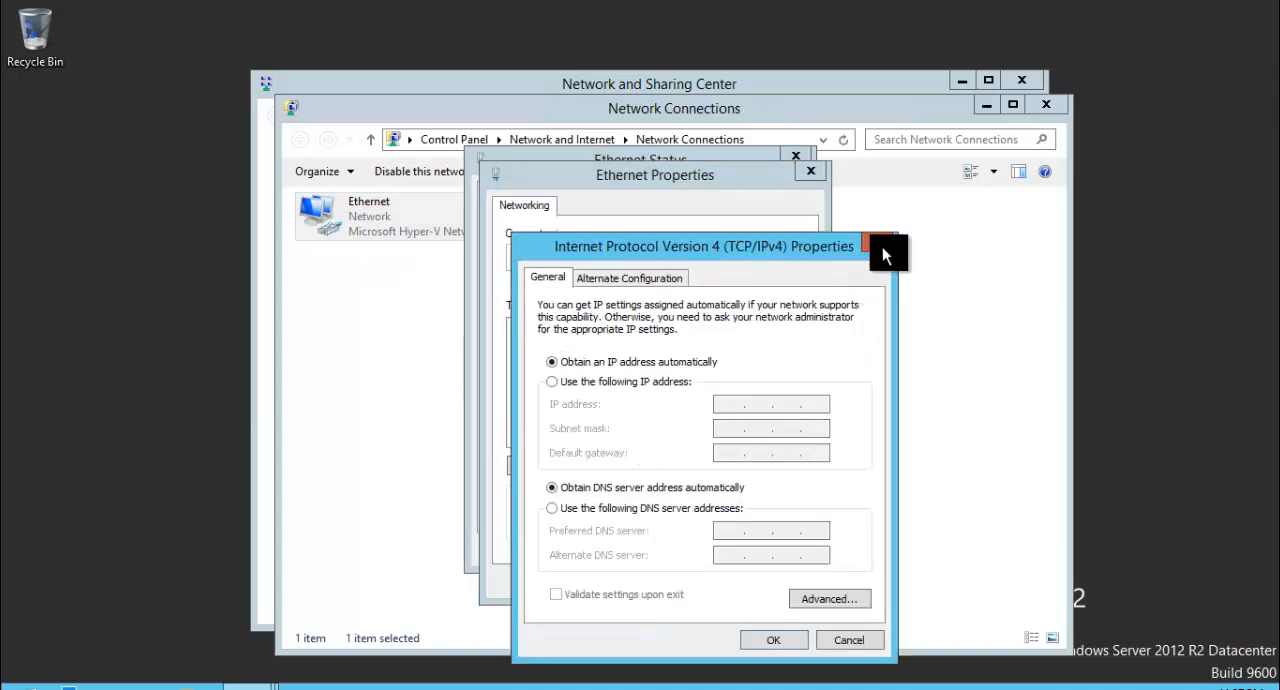
- Close the network settings windows on the server, and minimize the remote session to return to the Azure portal
click(884, 250)
click(800, 163)
click(800, 163)
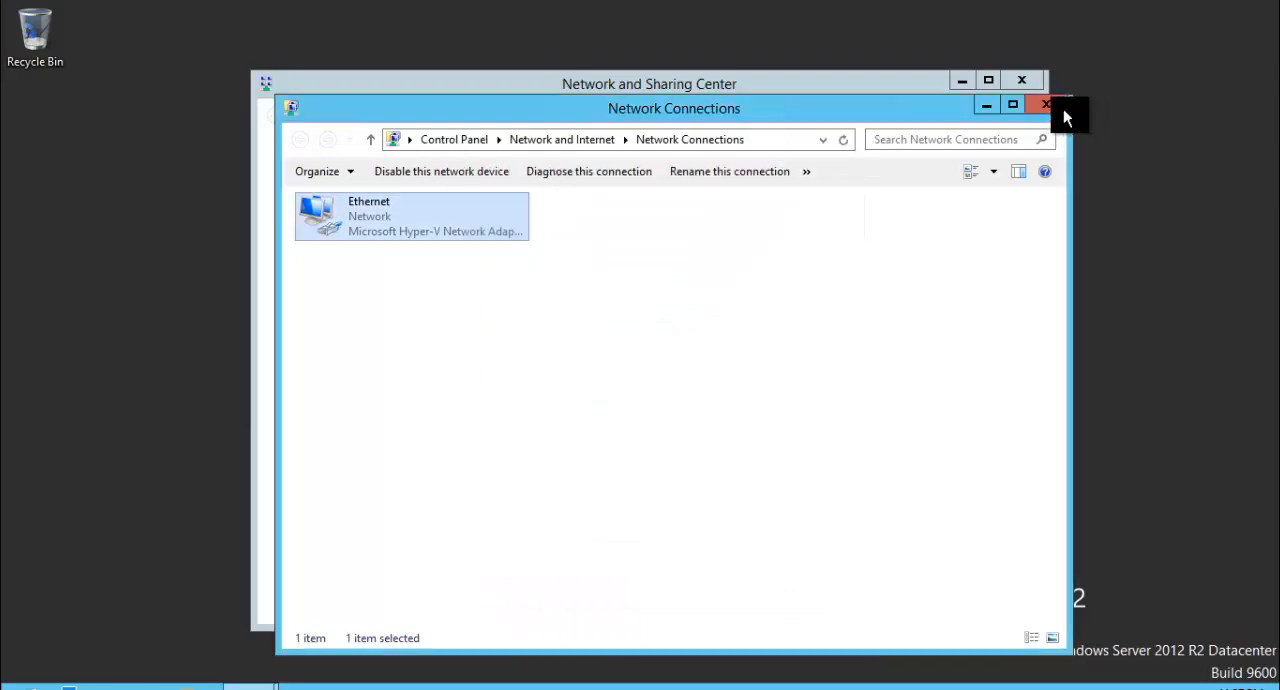
click(1046, 104)
click(1031, 80)
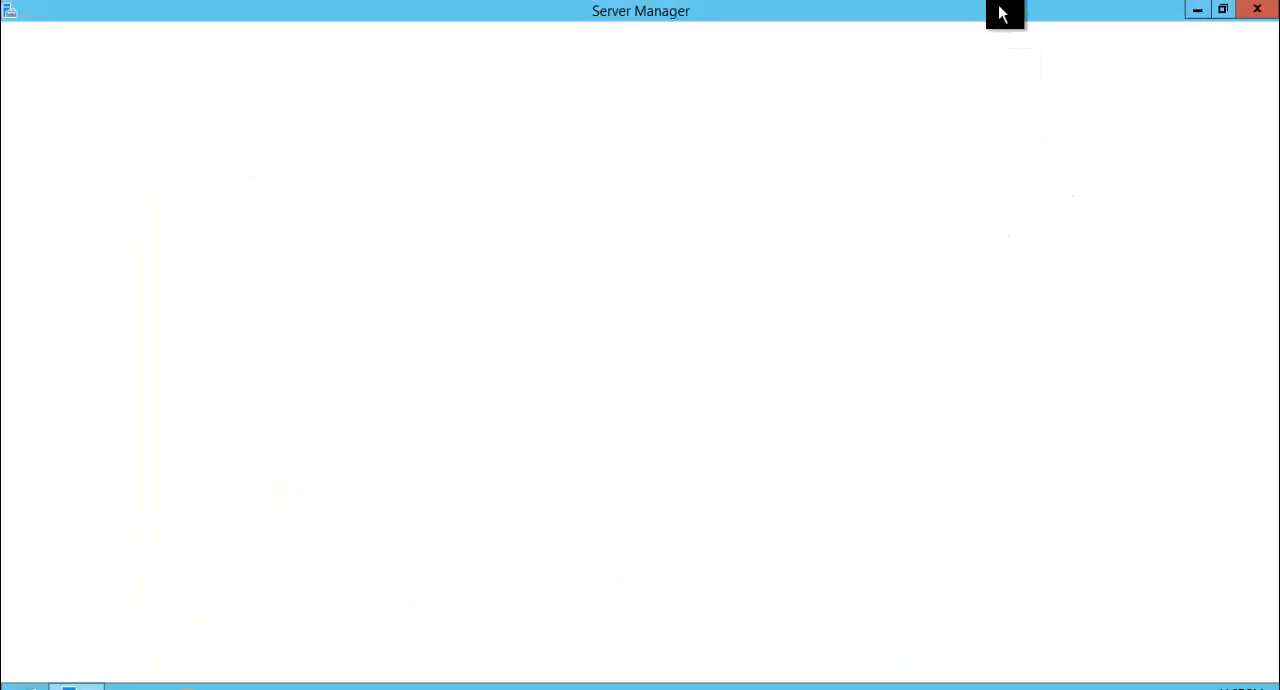
click(1258, 15)
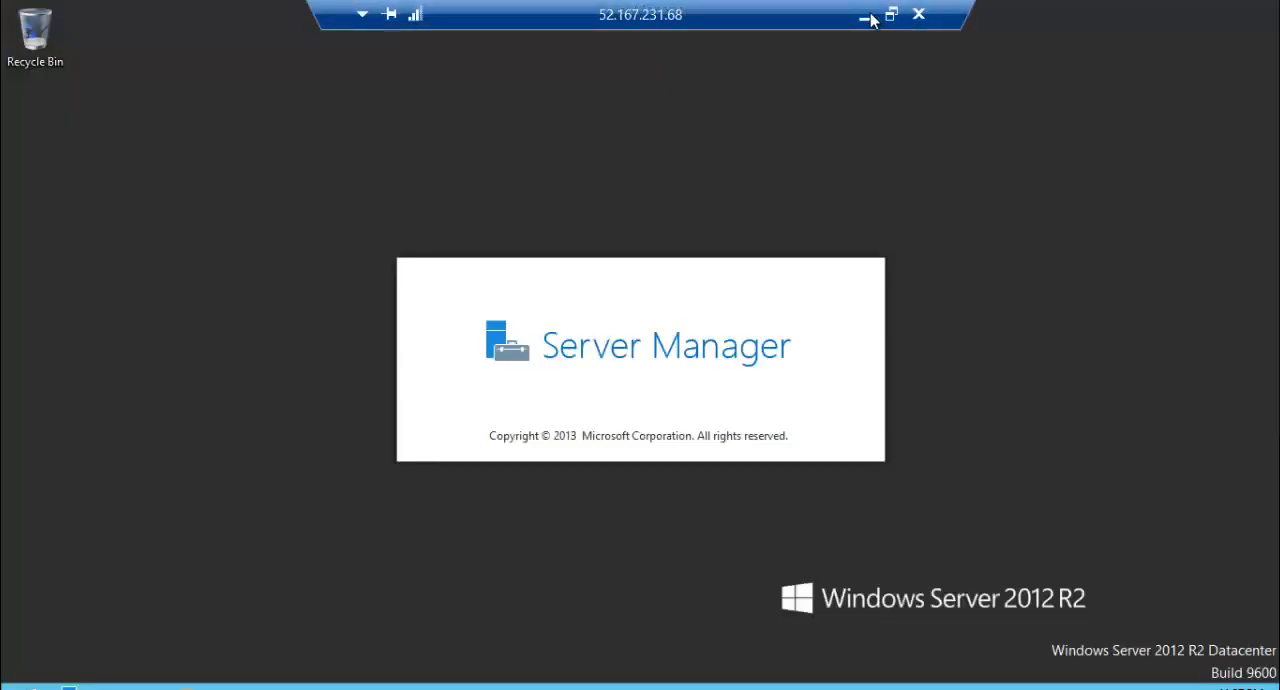
click(867, 20)
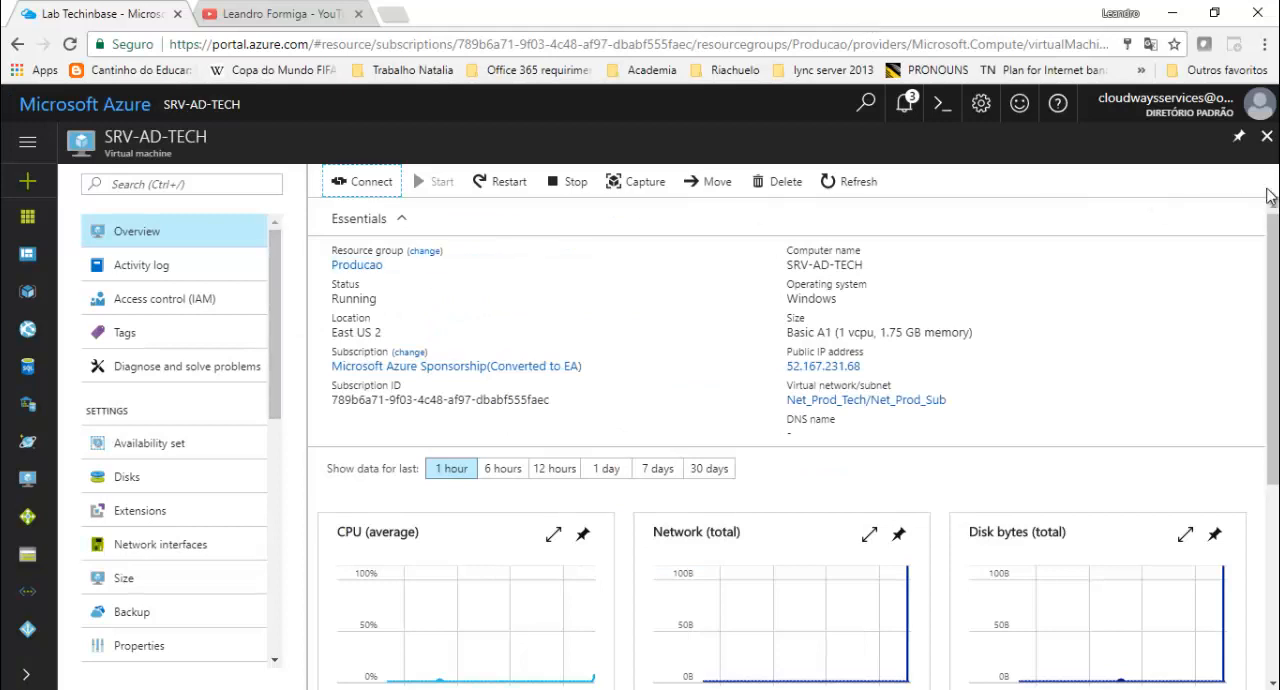
- Open the ipconfig1 IP configuration of the SRV-AD-TECH virtual machine's network interface
click(145, 555)
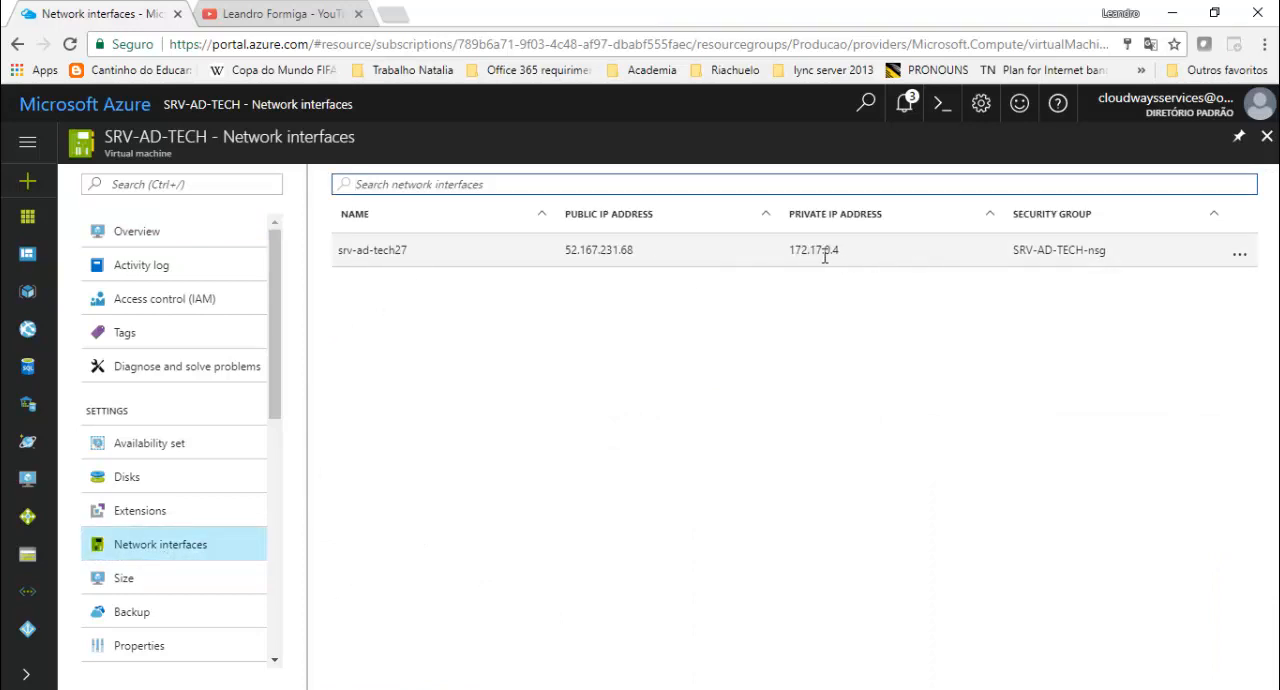
click(805, 251)
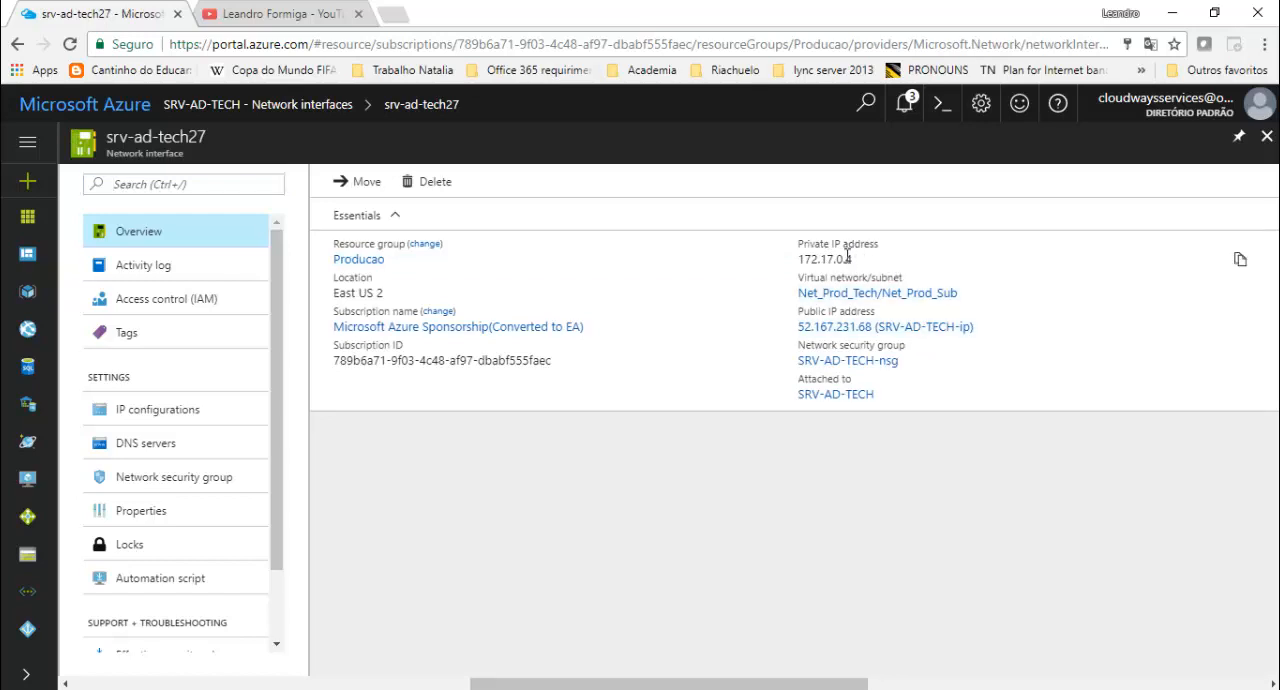
scroll(165, 443, down, 2)
scroll(165, 443, up, 2)
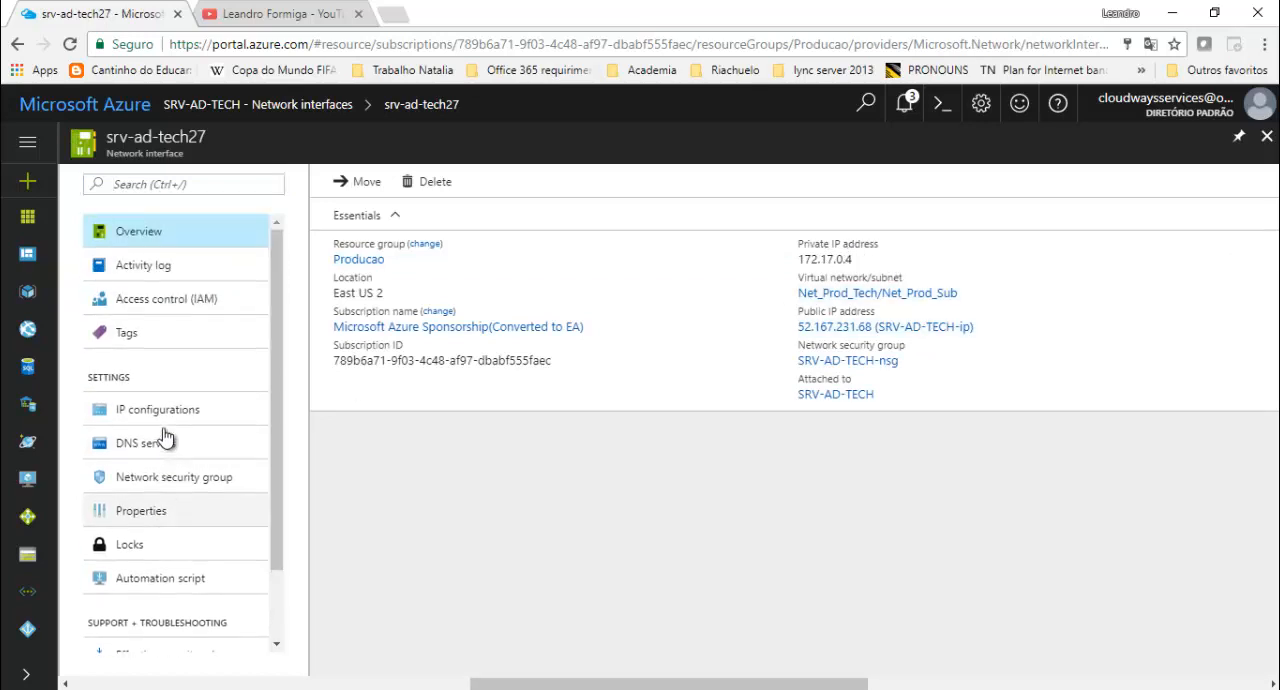
click(180, 420)
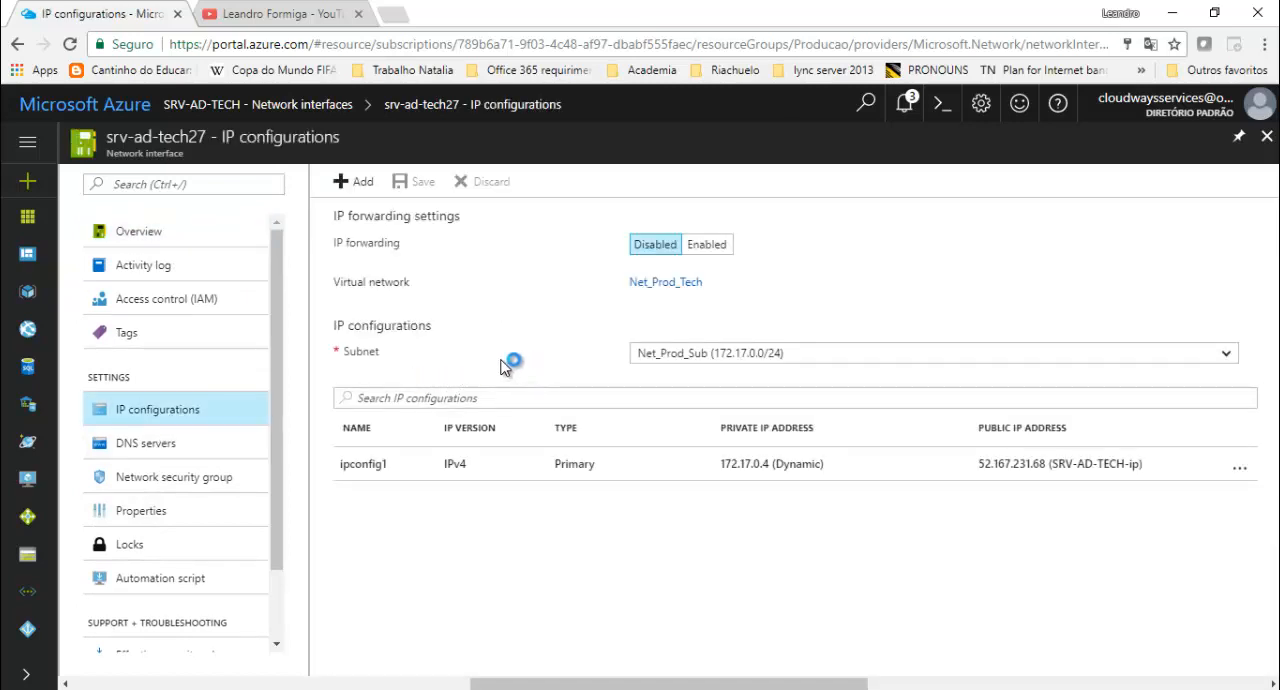
click(400, 482)
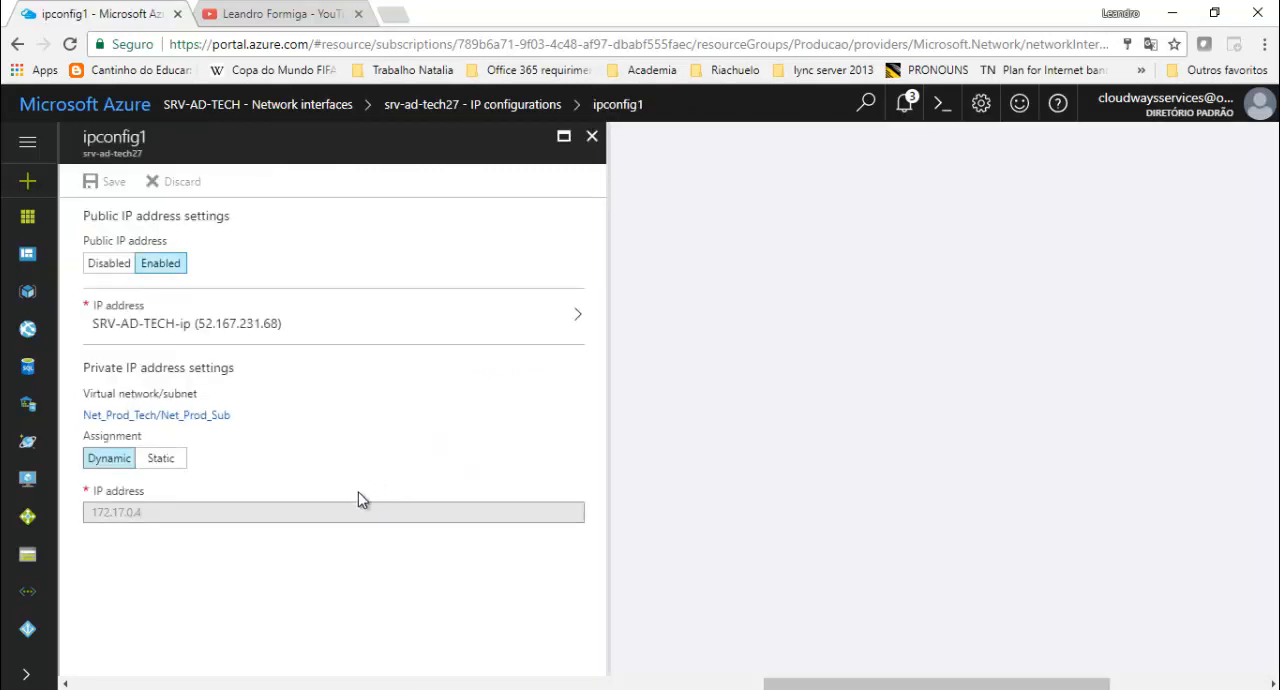
- Set the private IP address assignment of ipconfig1 to Static with address 172.17.0.10, and save the change
click(162, 462)
click(155, 511)
drag(145, 512, 88, 514)
click(172, 513)
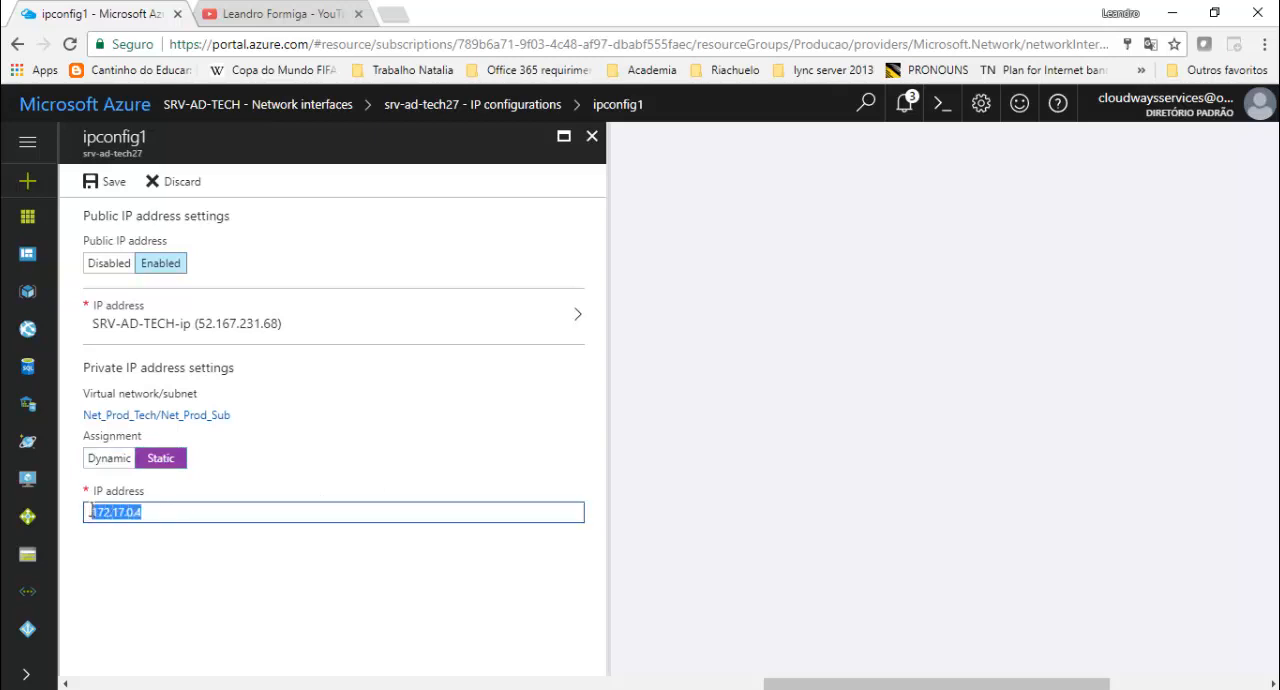
click(160, 510)
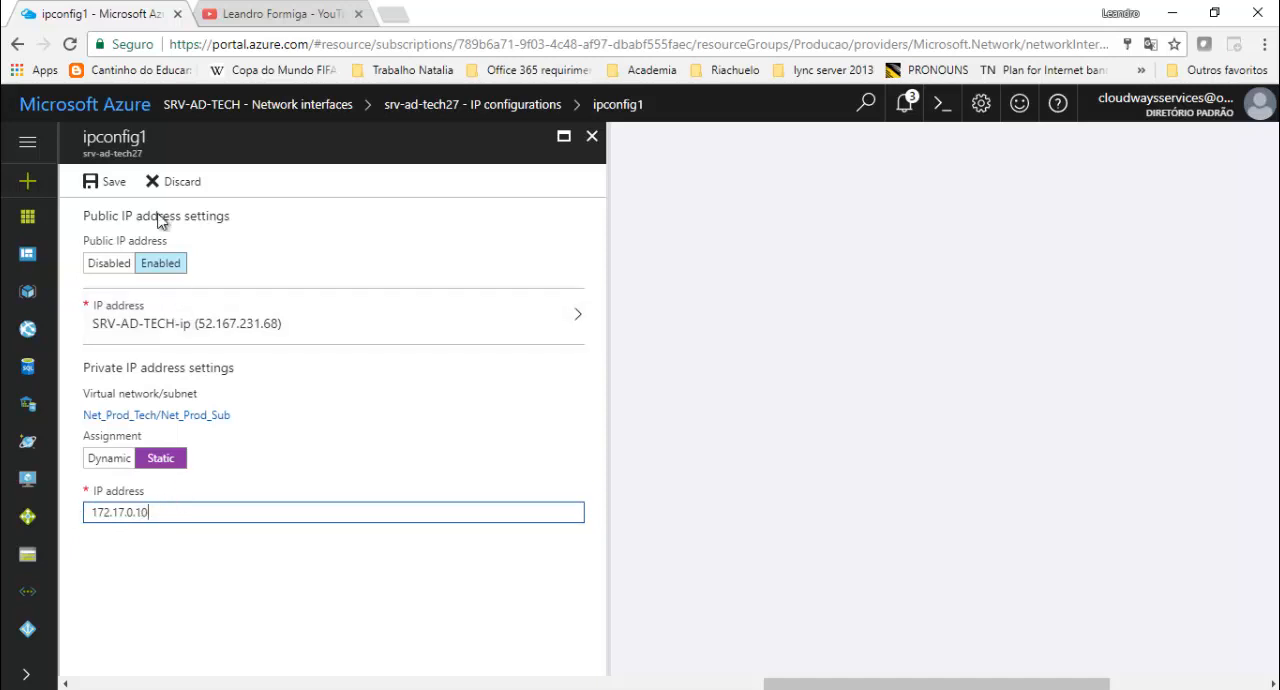
click(106, 182)
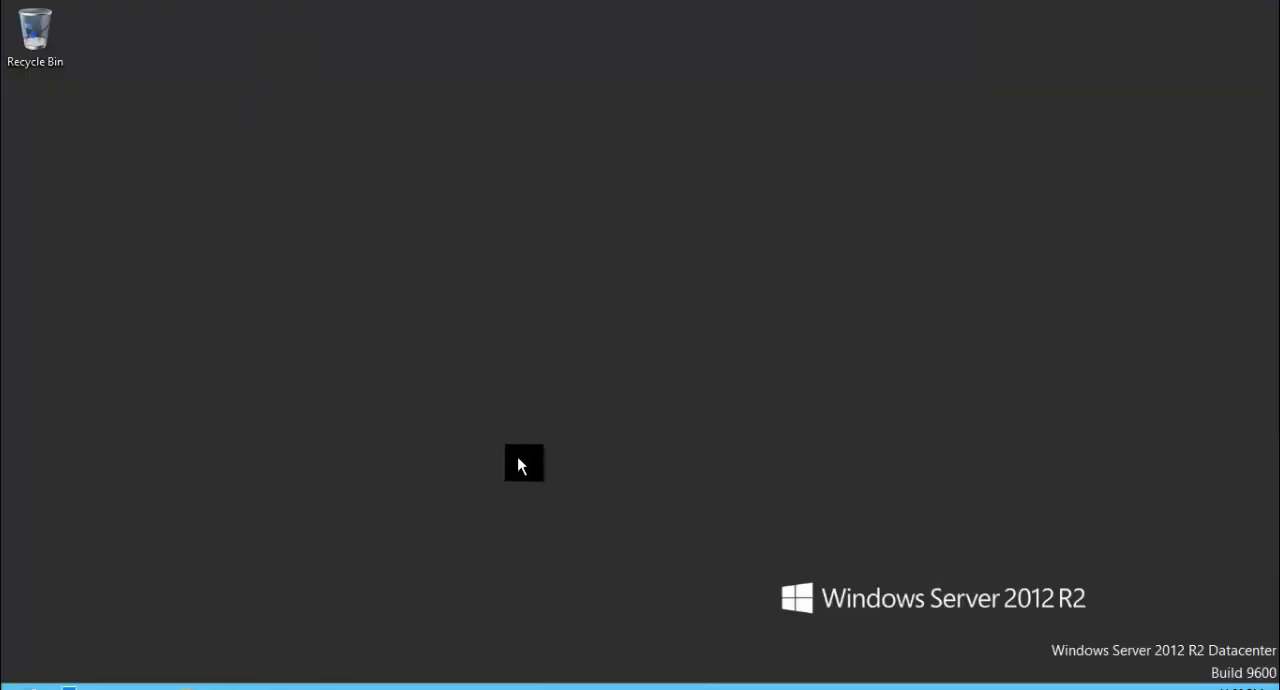
- Watch the server's restart in a windowed remote session placed beside the portal, and close the ipconfig1 settings
click(894, 14)
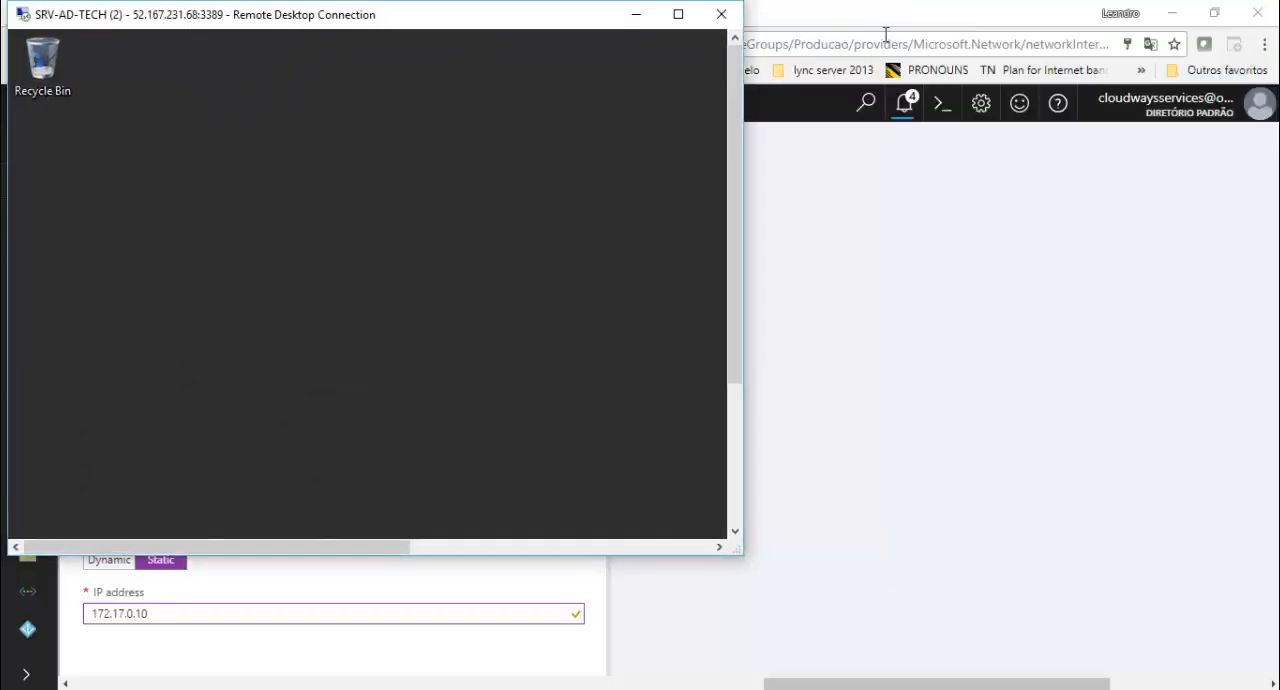
drag(523, 14, 1038, 98)
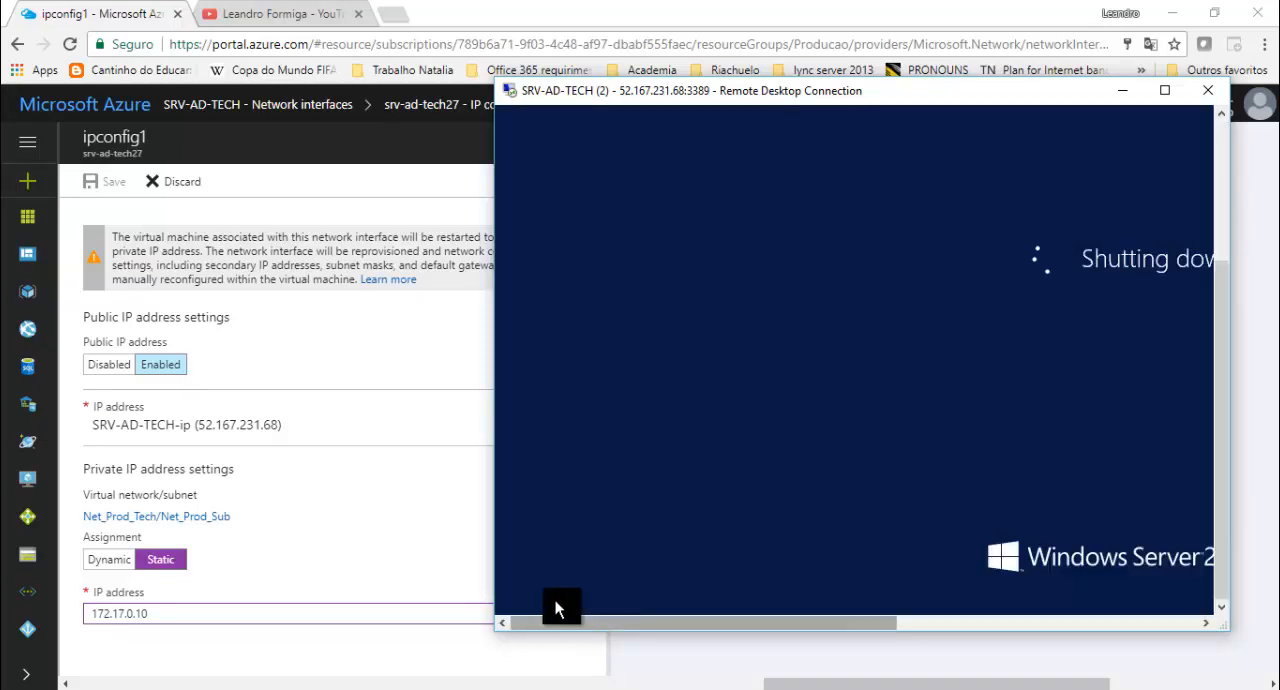
drag(851, 617, 1110, 624)
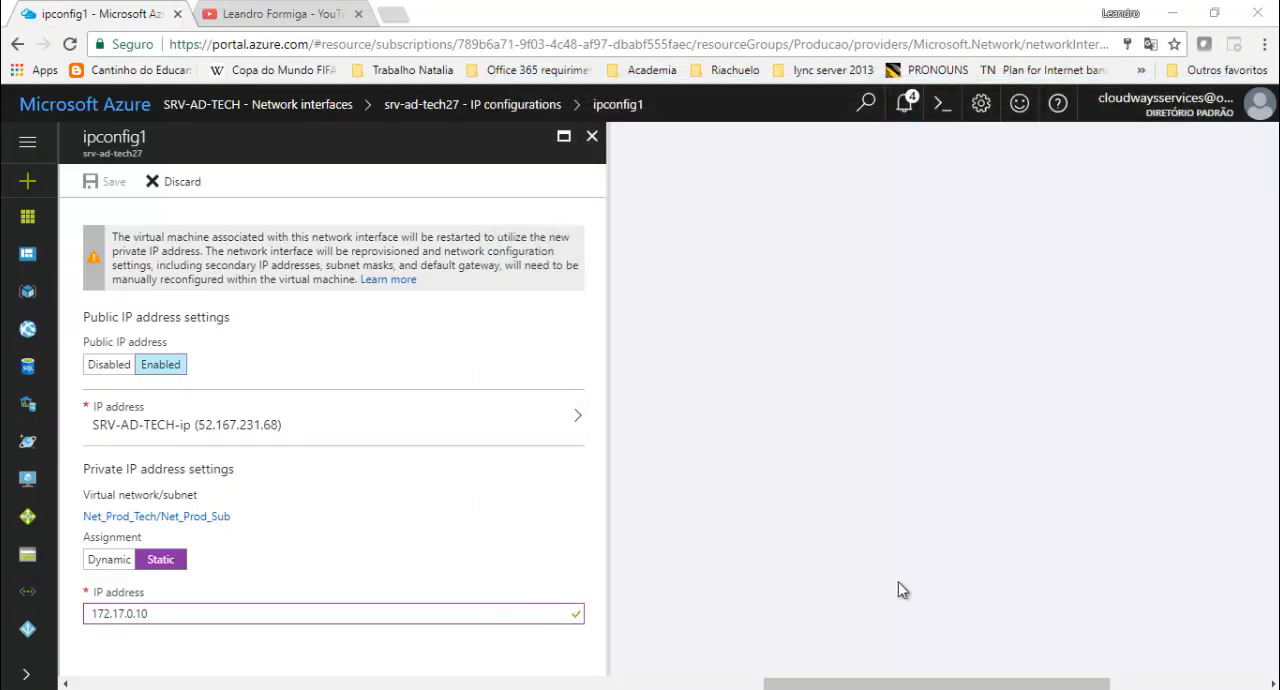
click(592, 136)
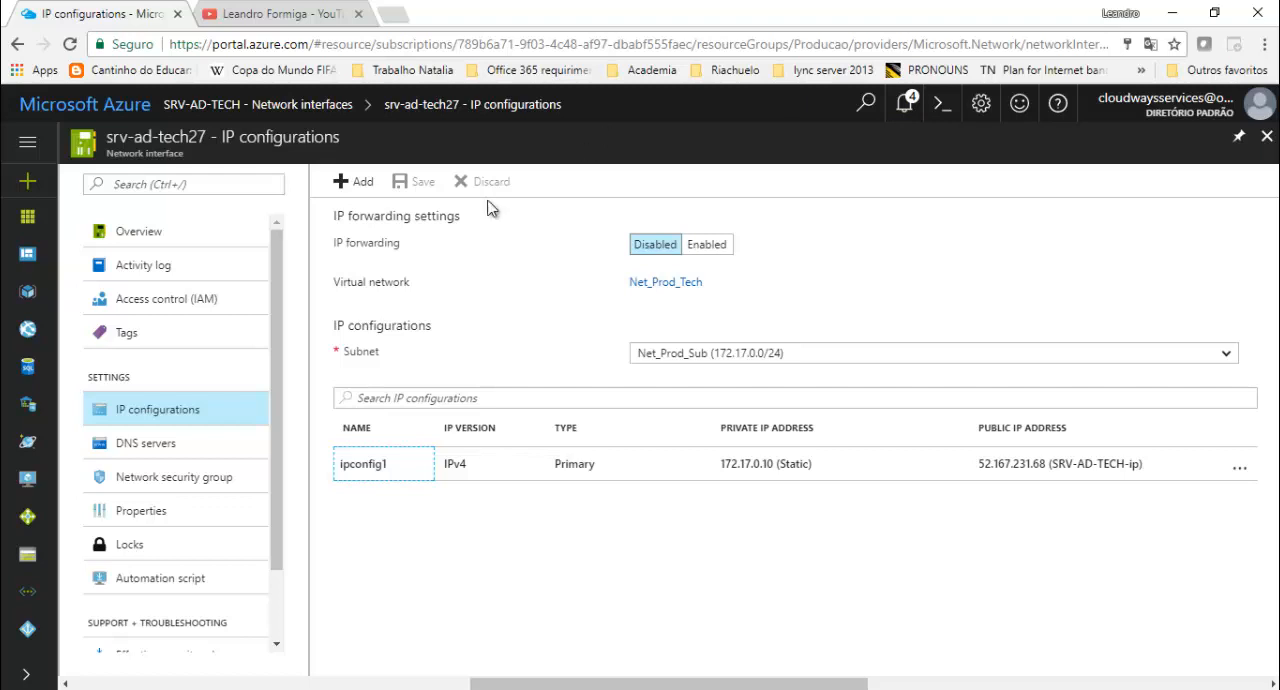
- Review the network interface's DNS servers setting and the inbound and outbound security rules of its network security group SRV-AD-TECH-nsg
click(153, 450)
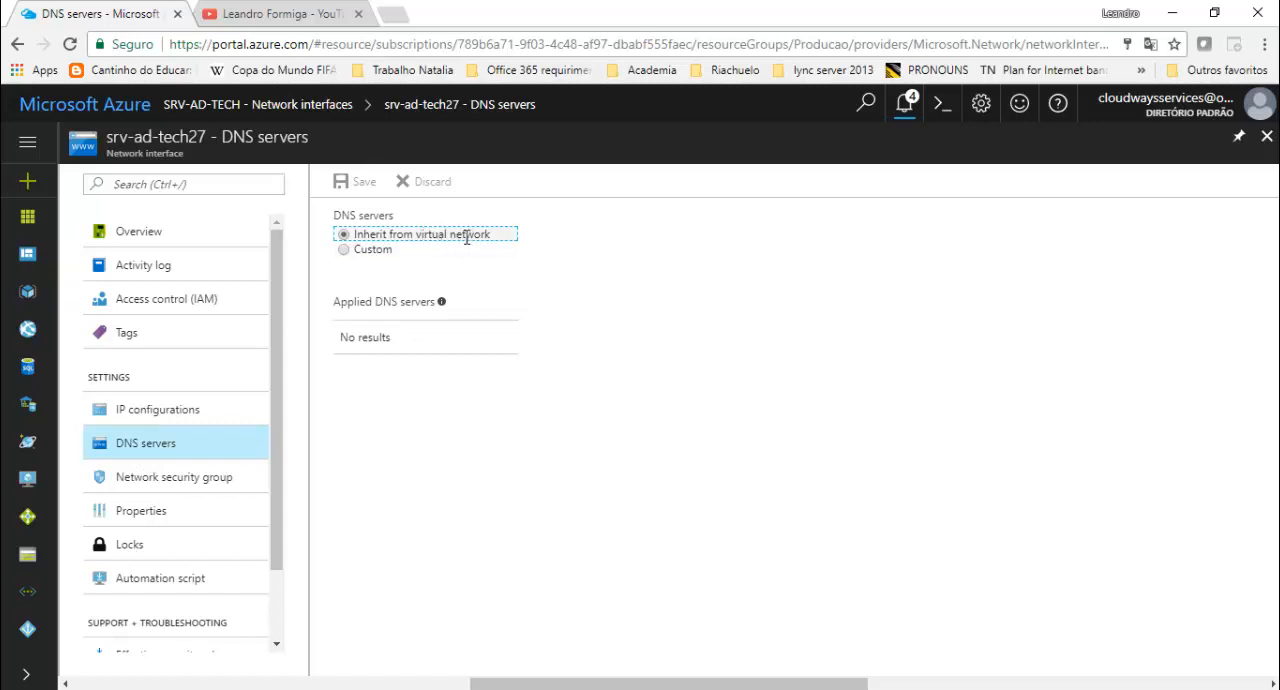
click(199, 488)
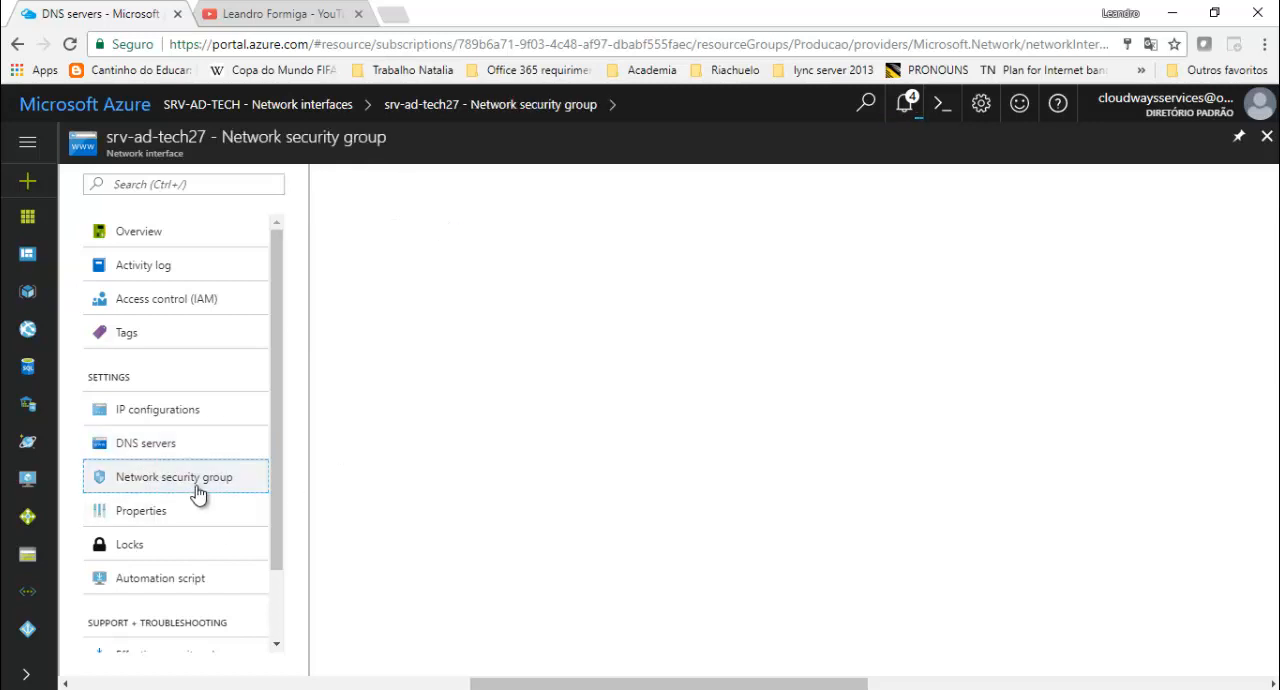
click(414, 246)
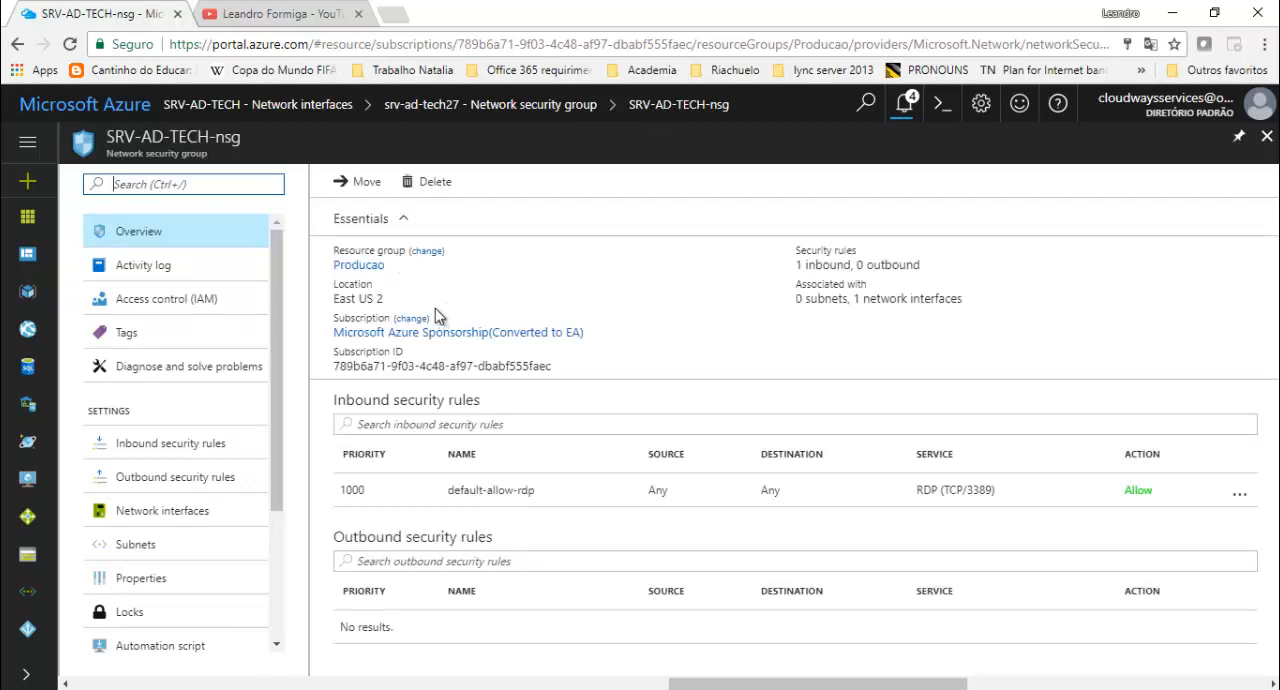
click(170, 448)
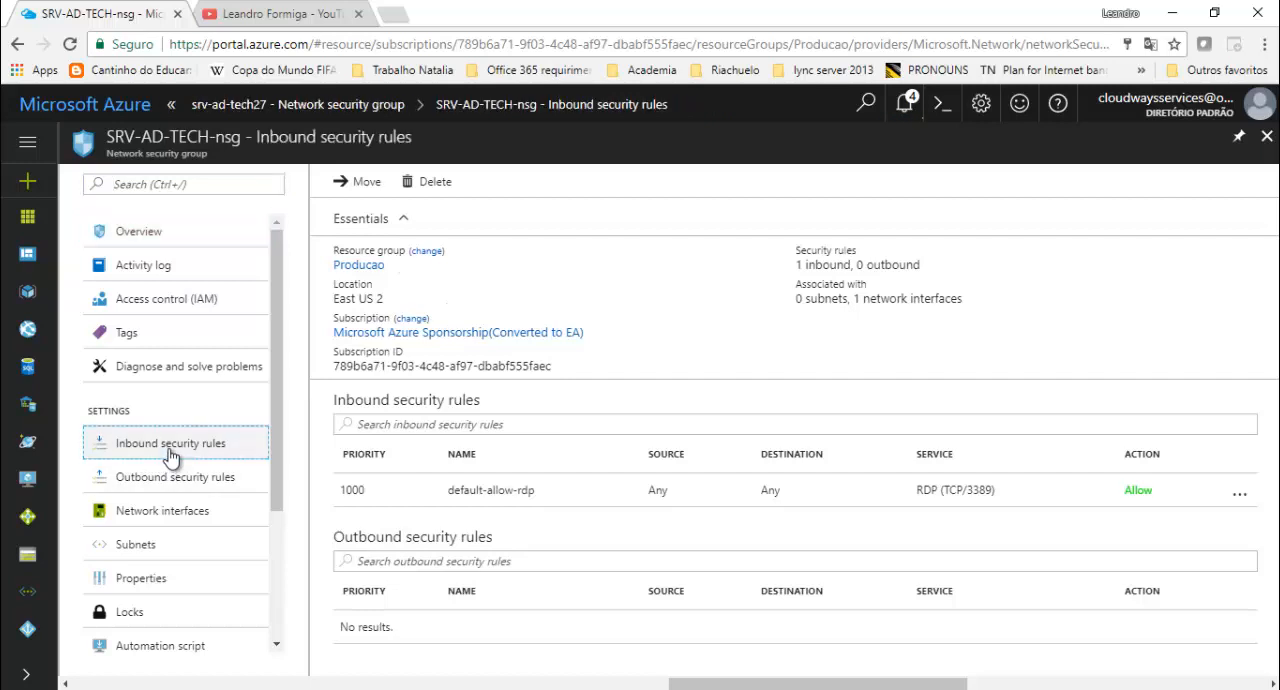
click(172, 484)
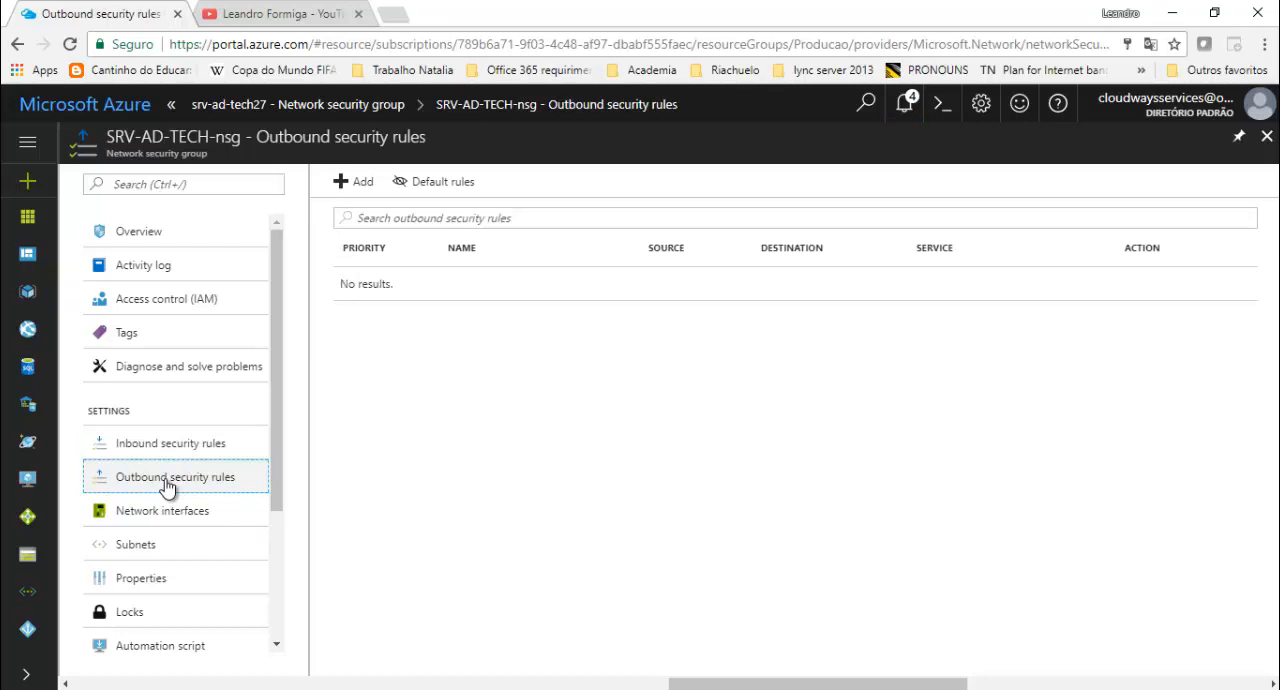
- Start a new inbound security rule in SRV-AD-TECH-nsg named HTTPS, with priority 1010 and source Any
click(172, 450)
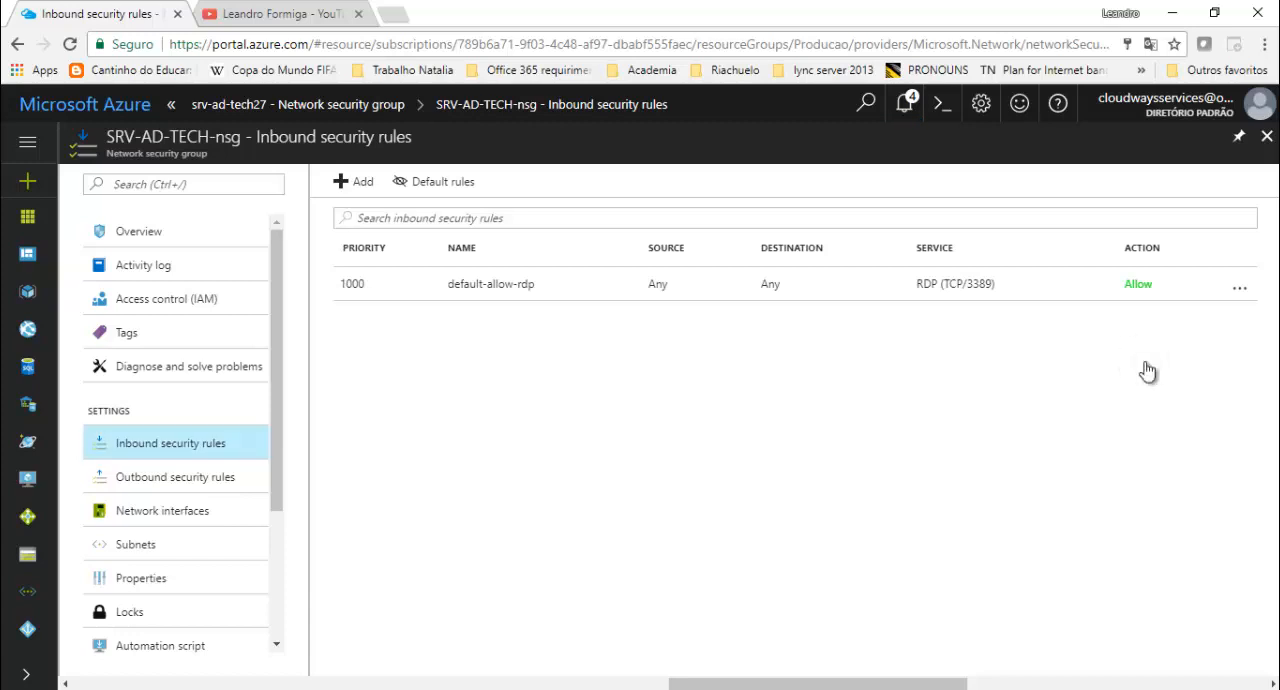
click(365, 187)
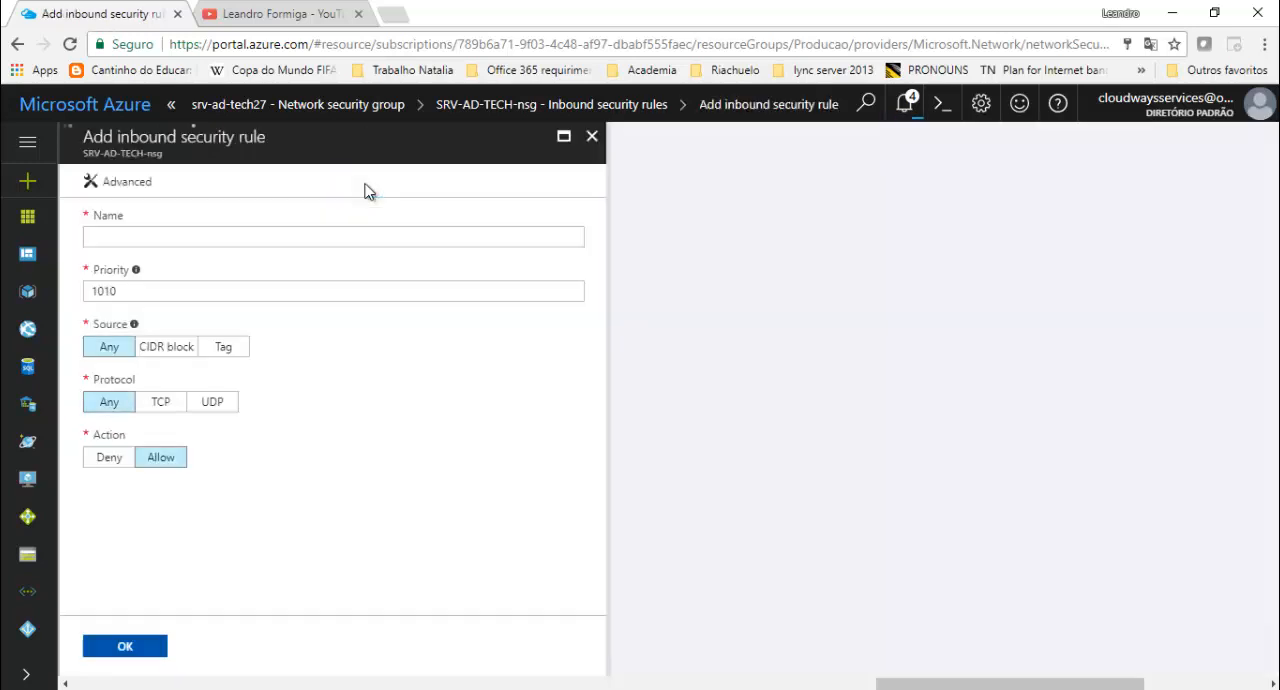
click(116, 234)
text(HTTPS)
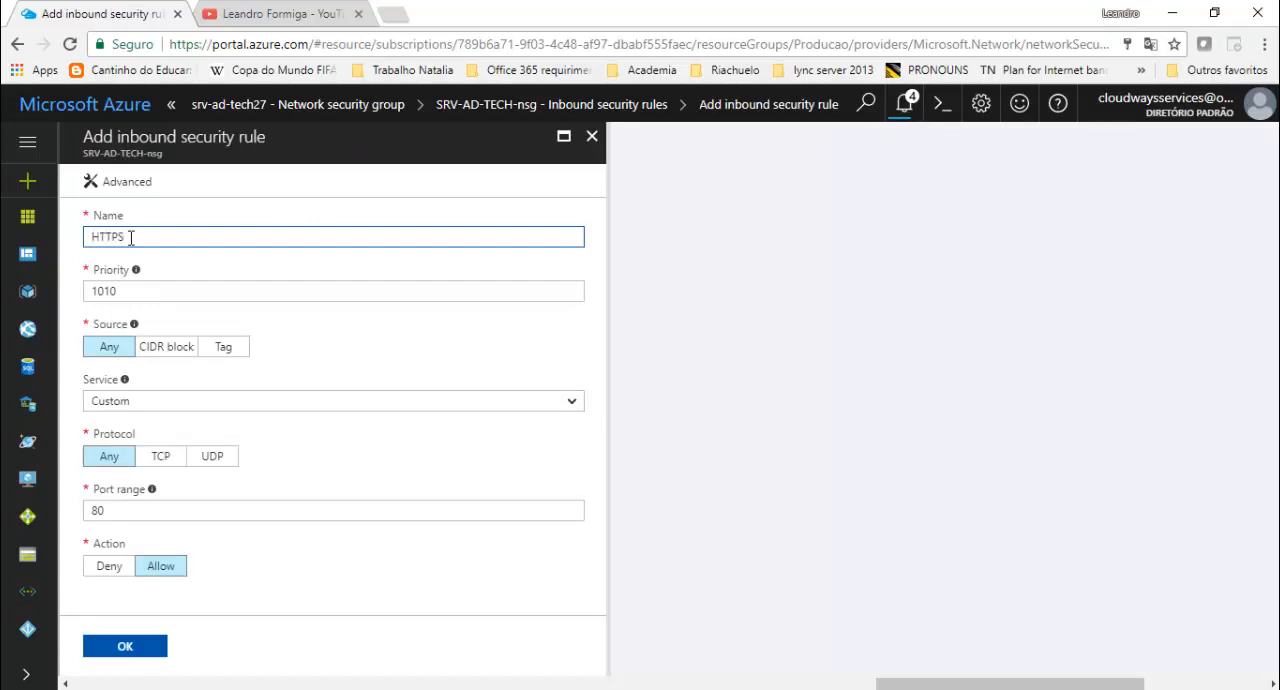
click(120, 292)
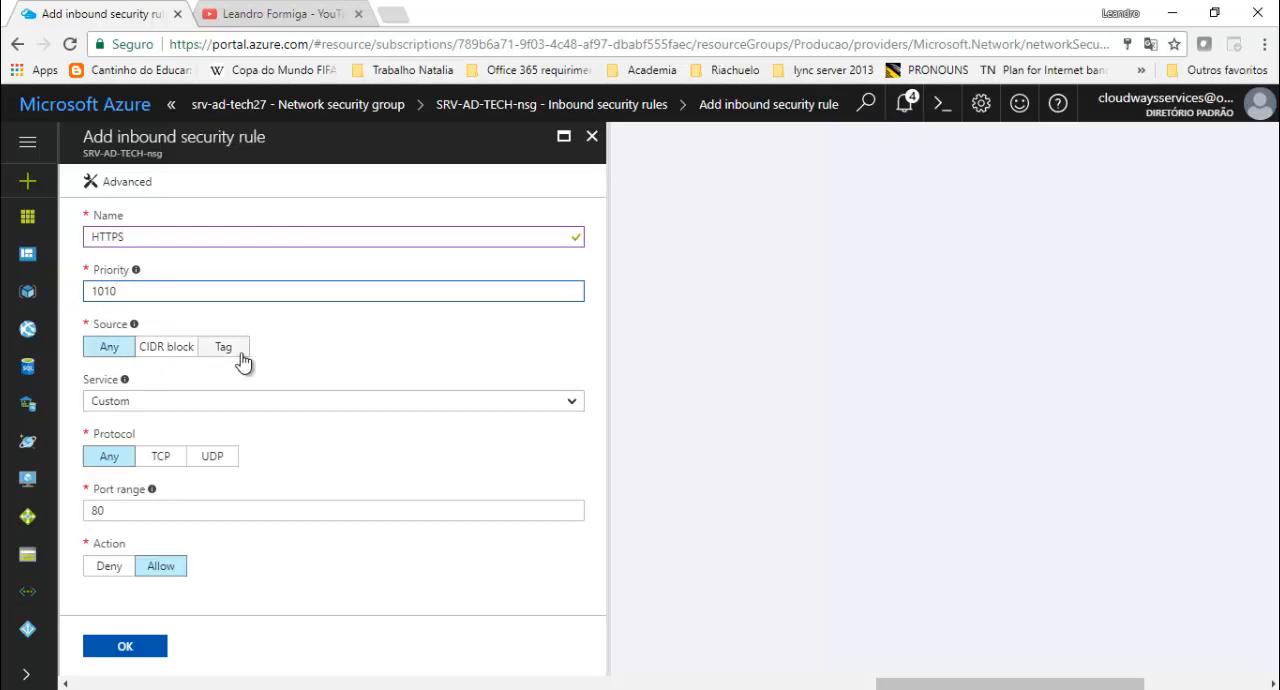
click(110, 352)
- Set the new inbound rule's service to HTTPS with the action Allow, and create the rule
click(182, 402)
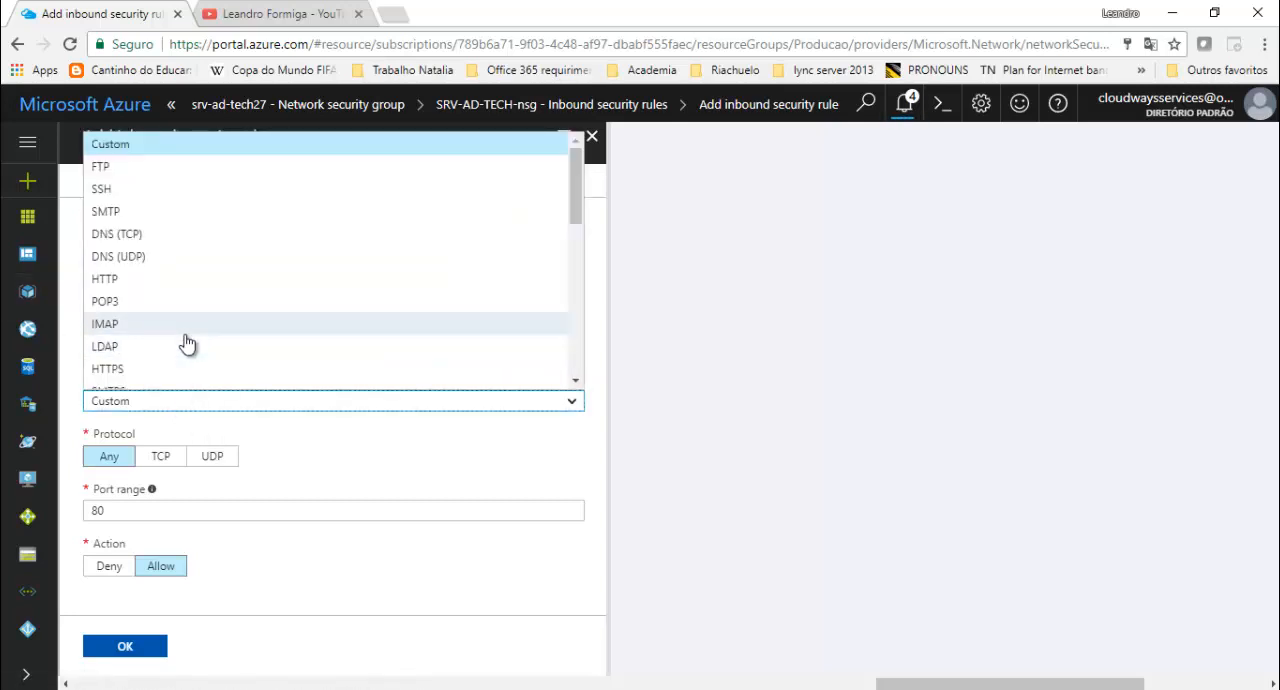
scroll(165, 340, down, 1)
click(140, 276)
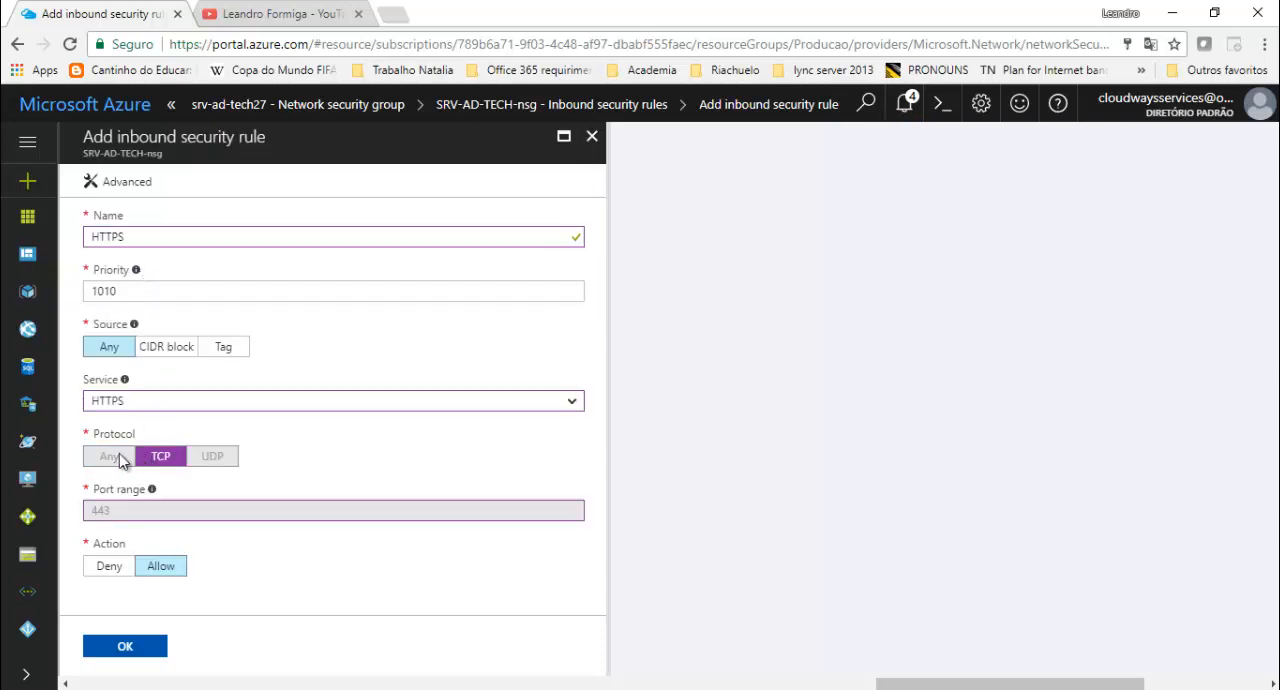
click(110, 567)
click(172, 568)
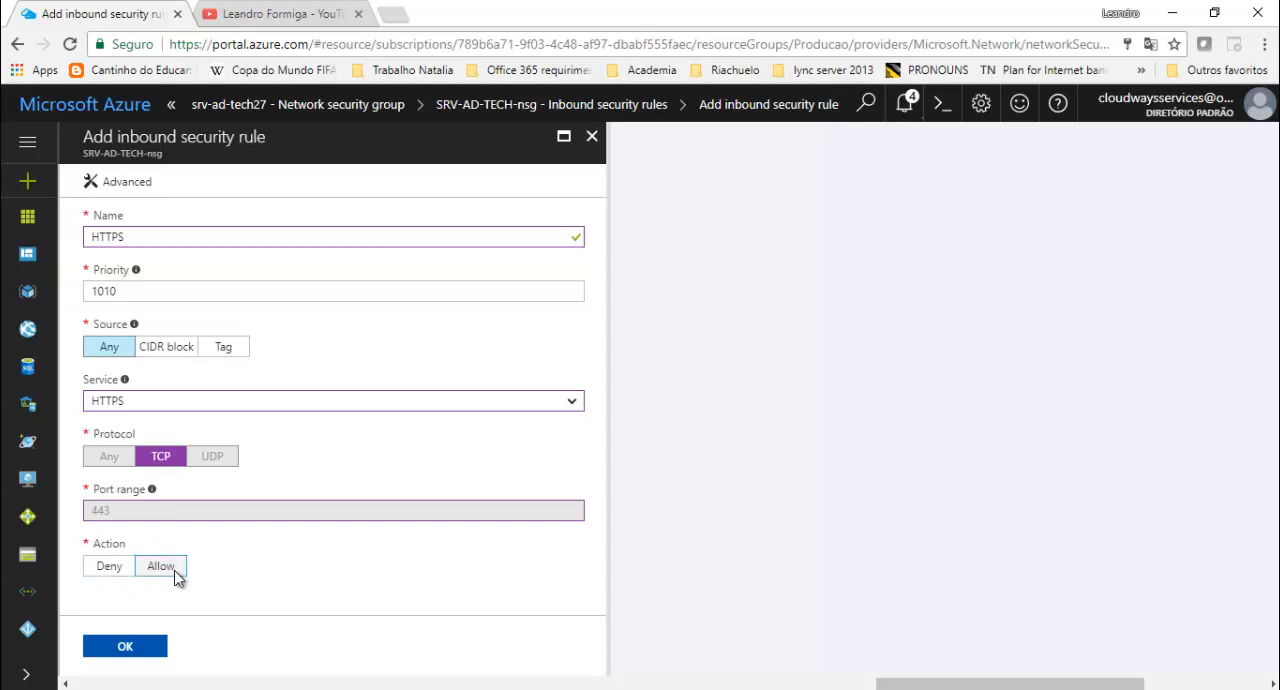
click(136, 651)
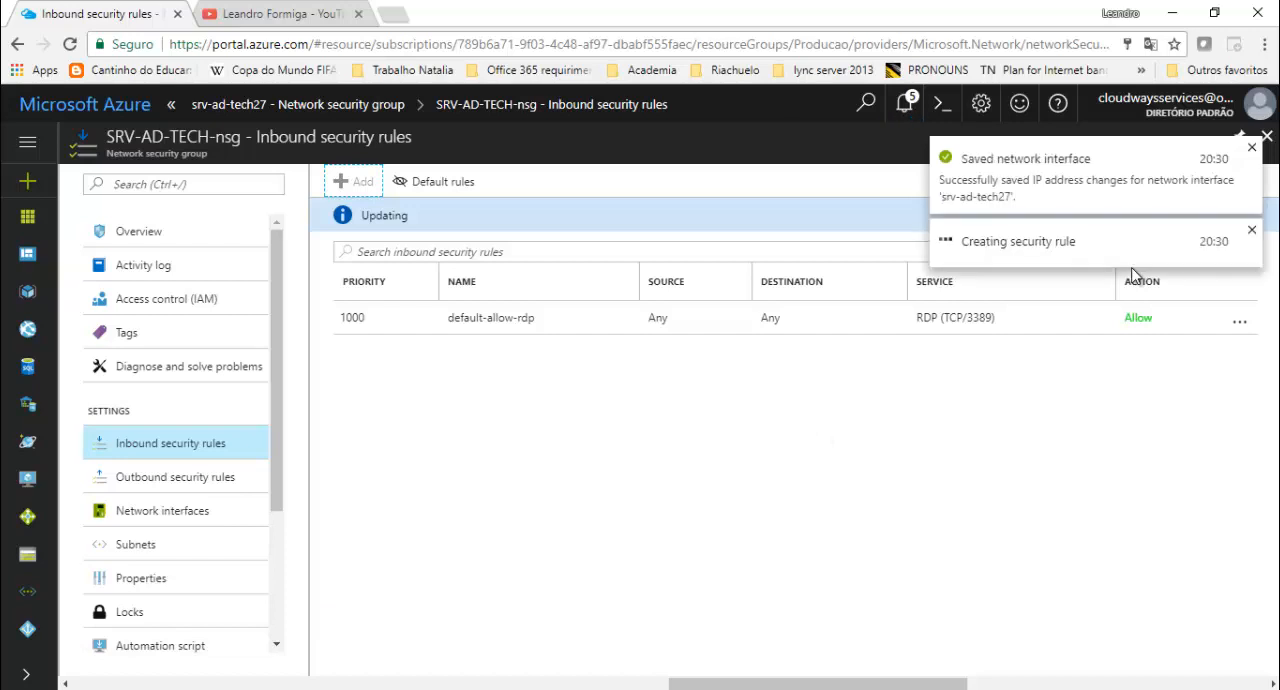
click(1251, 150)
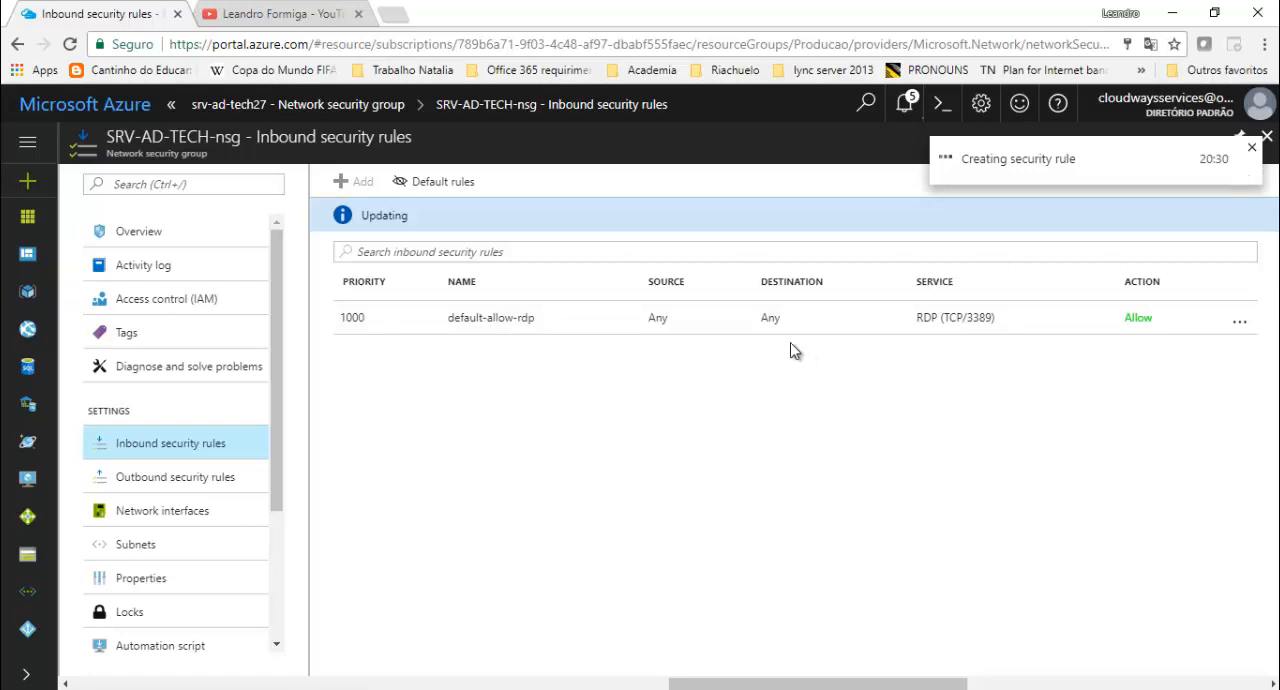
key(super+r)
text(mstsc)
key(Return)
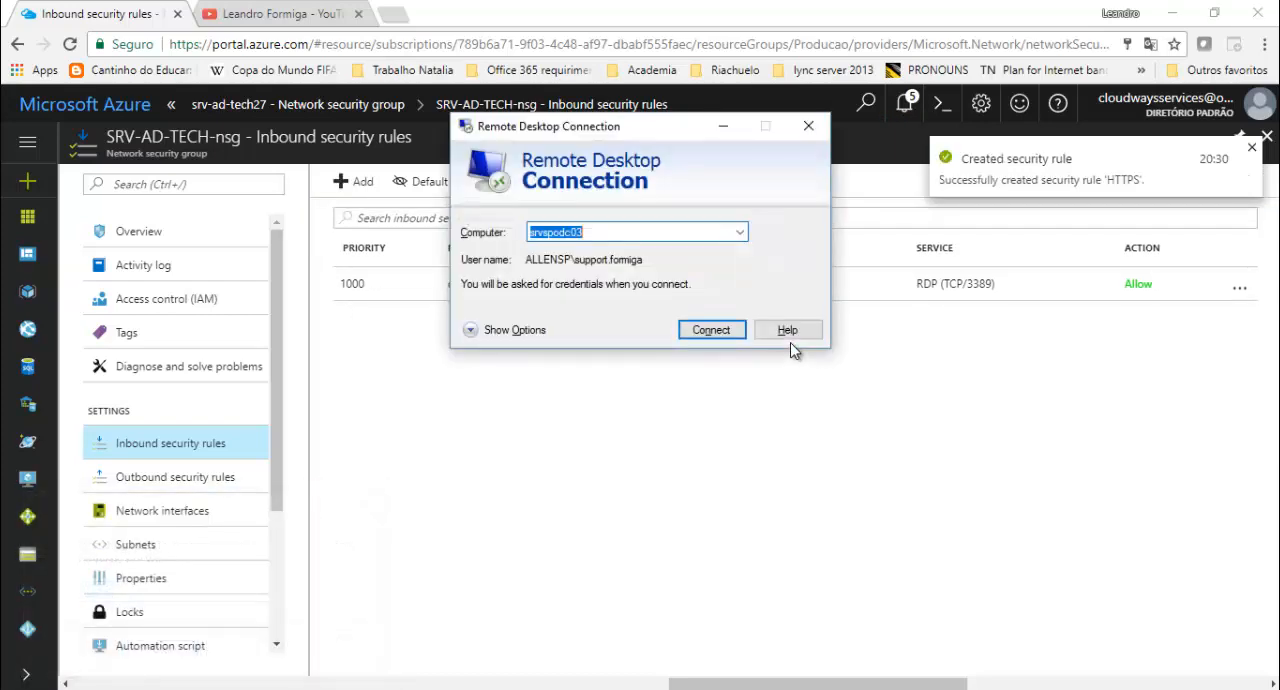
click(727, 340)
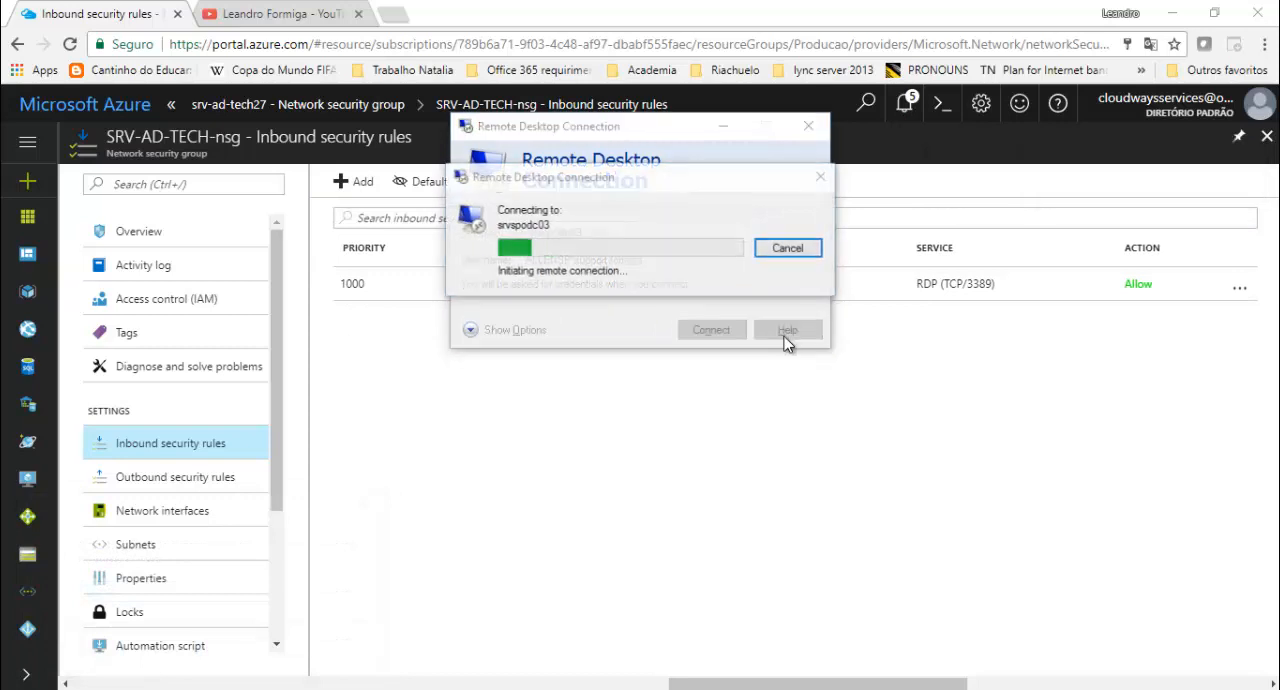
click(793, 246)
click(809, 126)
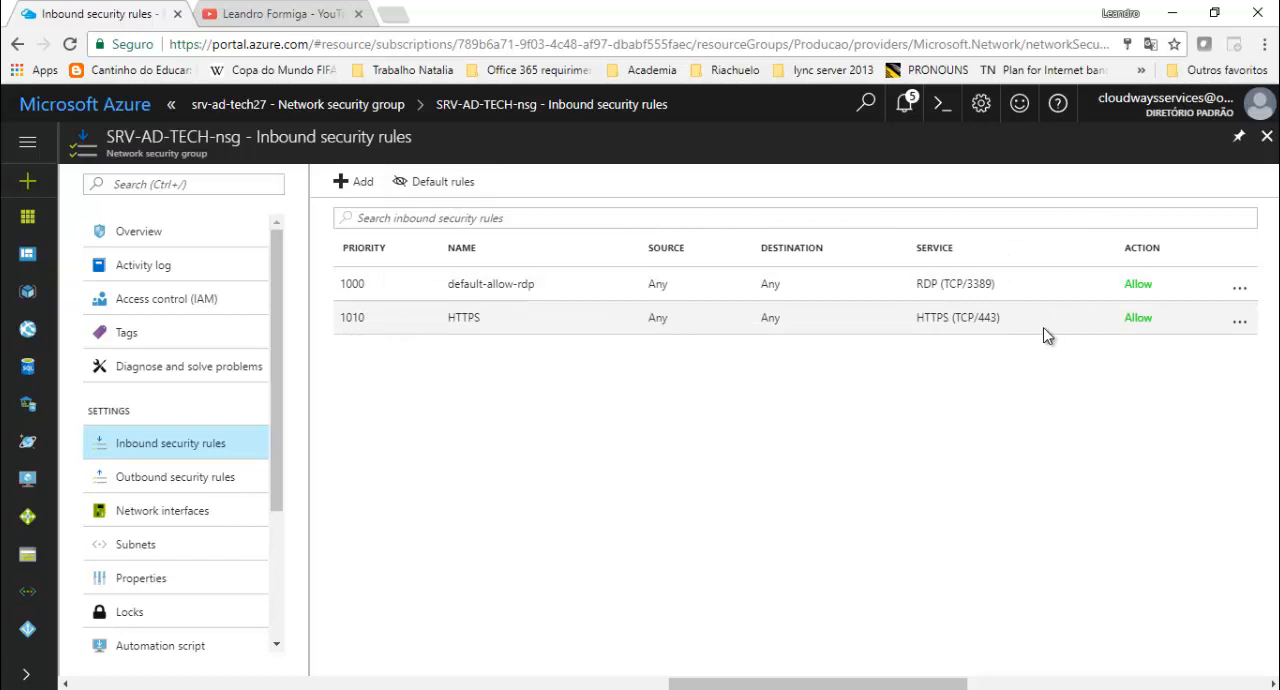
- Close the inbound security rules, the srv-ad-tech27 network interface and the SRV-AD-TECH virtual machine pages to return to the Lab Techinbase dashboard
click(1266, 137)
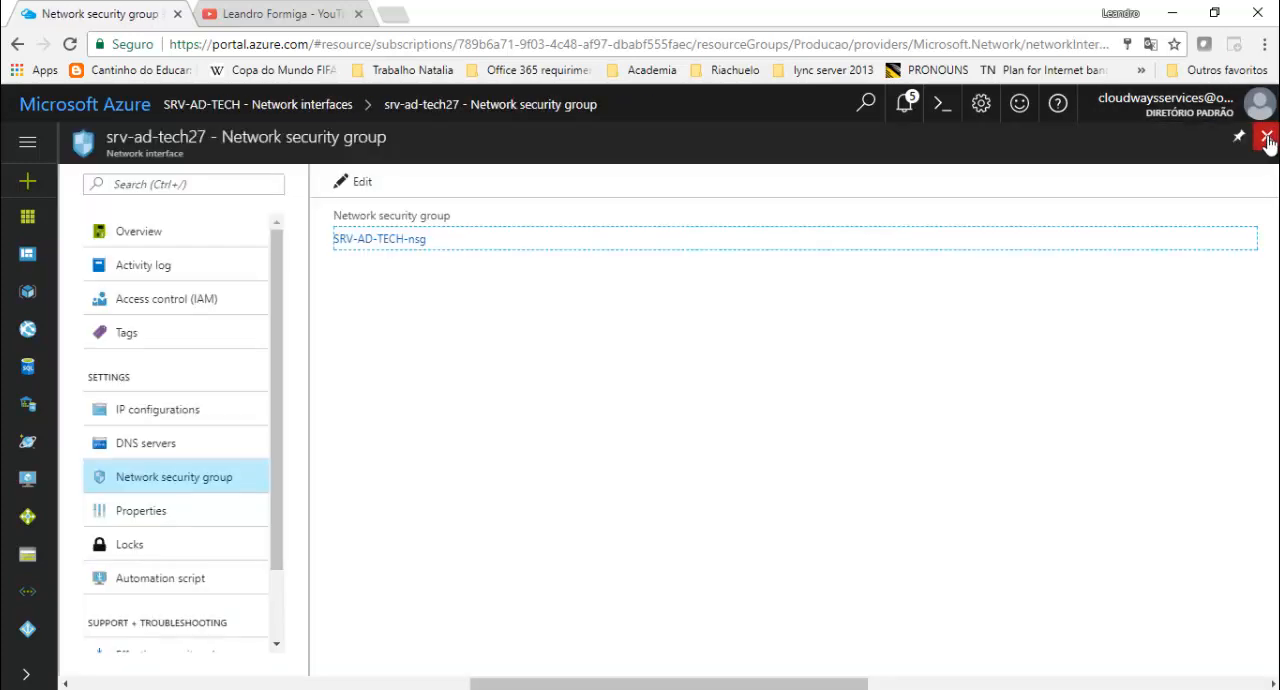
click(1266, 137)
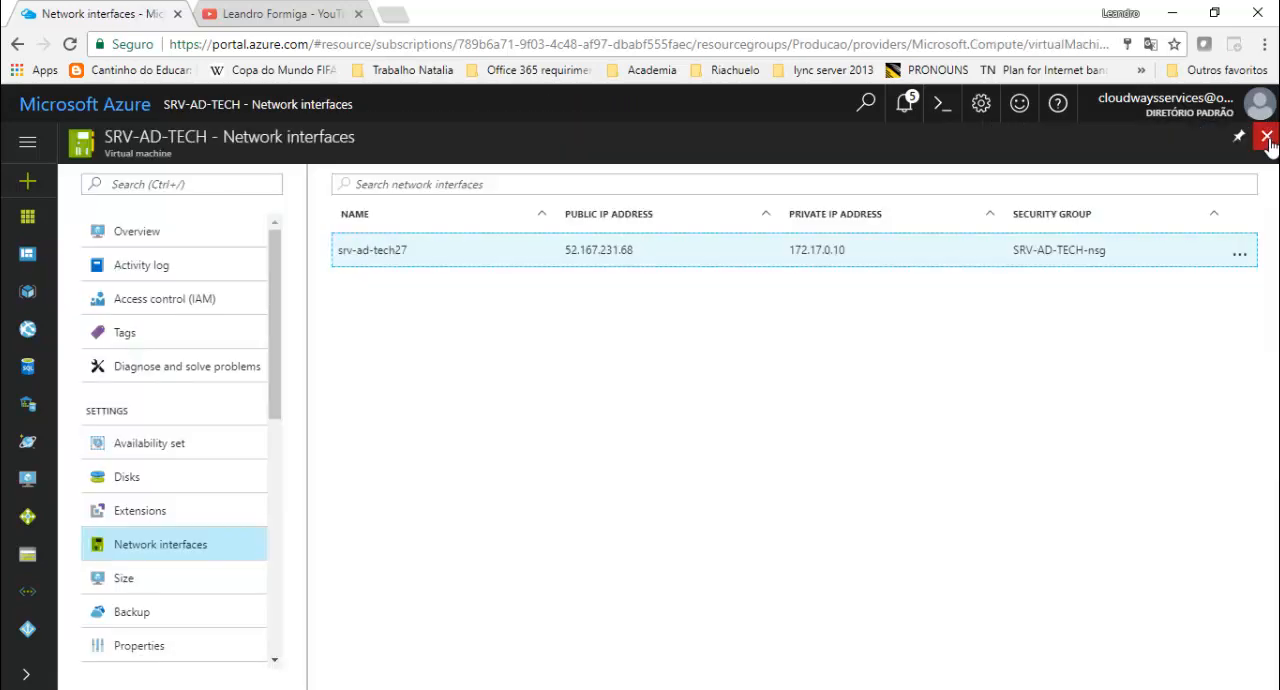
click(1267, 138)
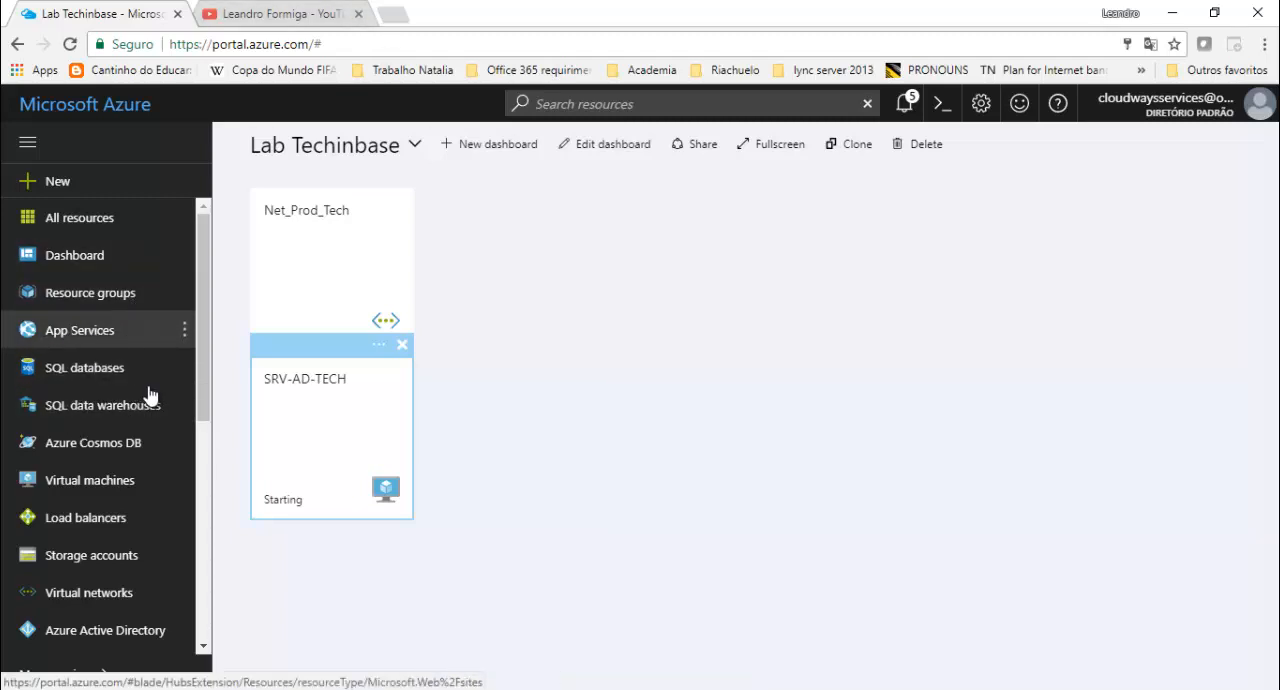
scroll(45, 455, down, 5)
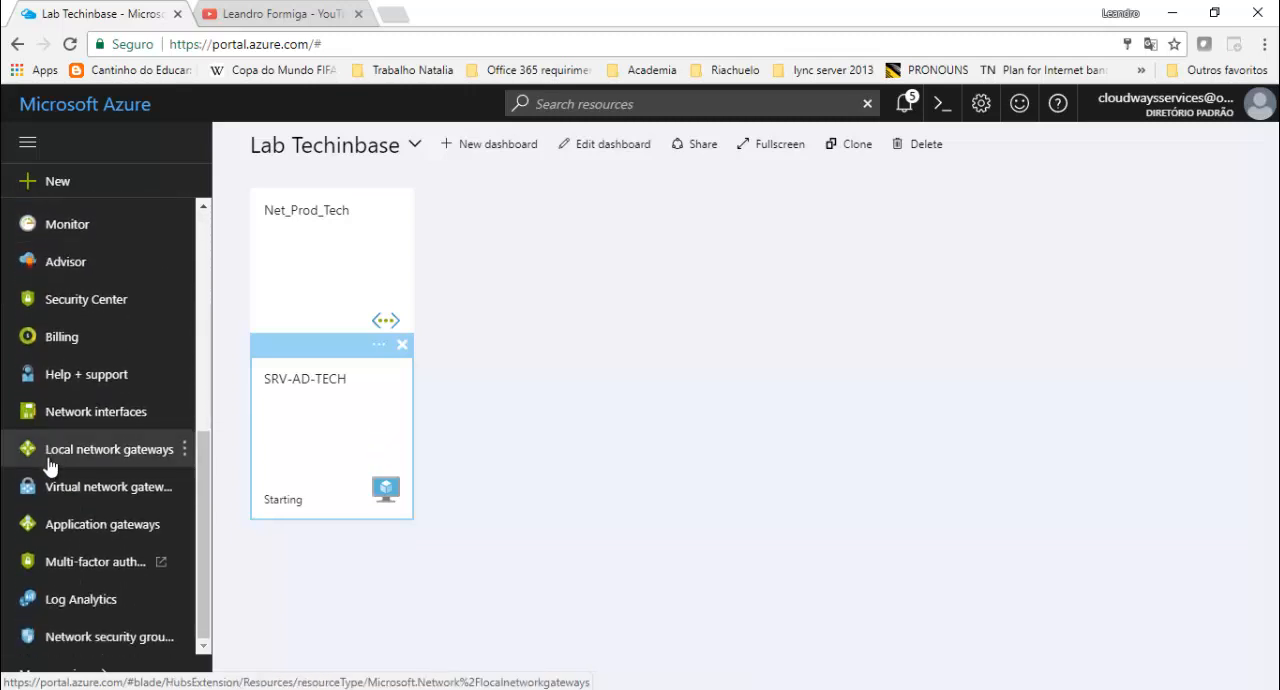
scroll(50, 465, up, 5)
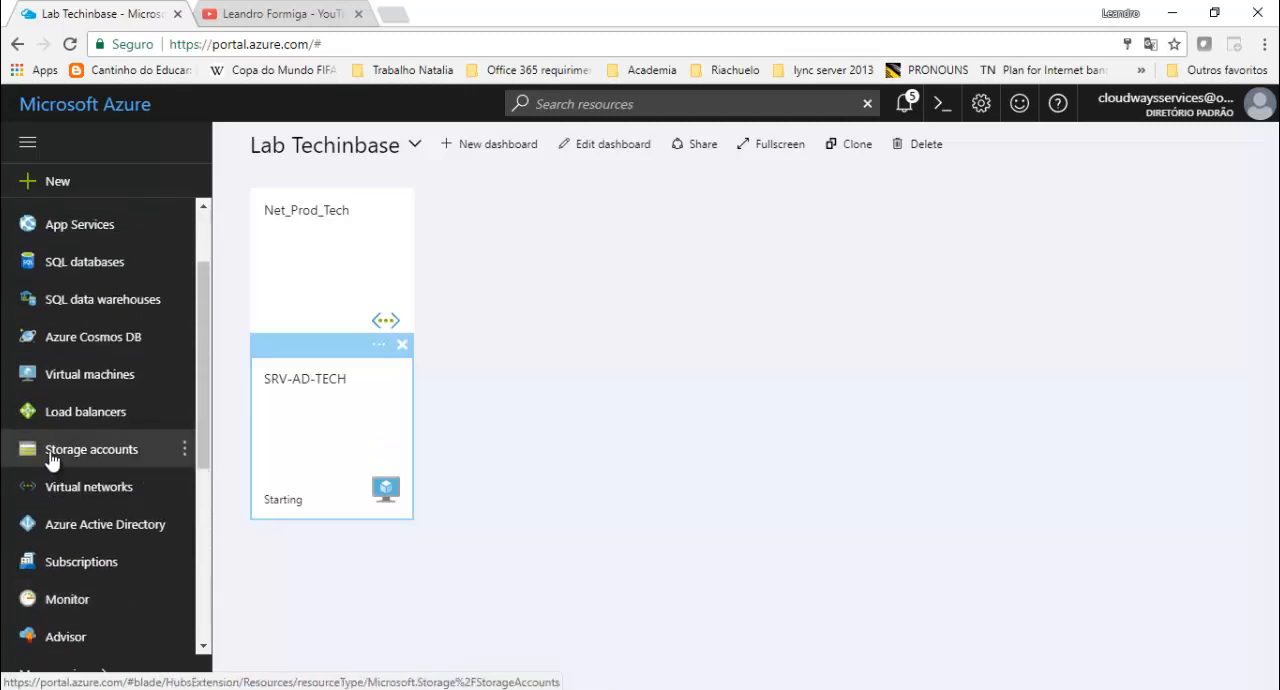
scroll(50, 460, up, 2)
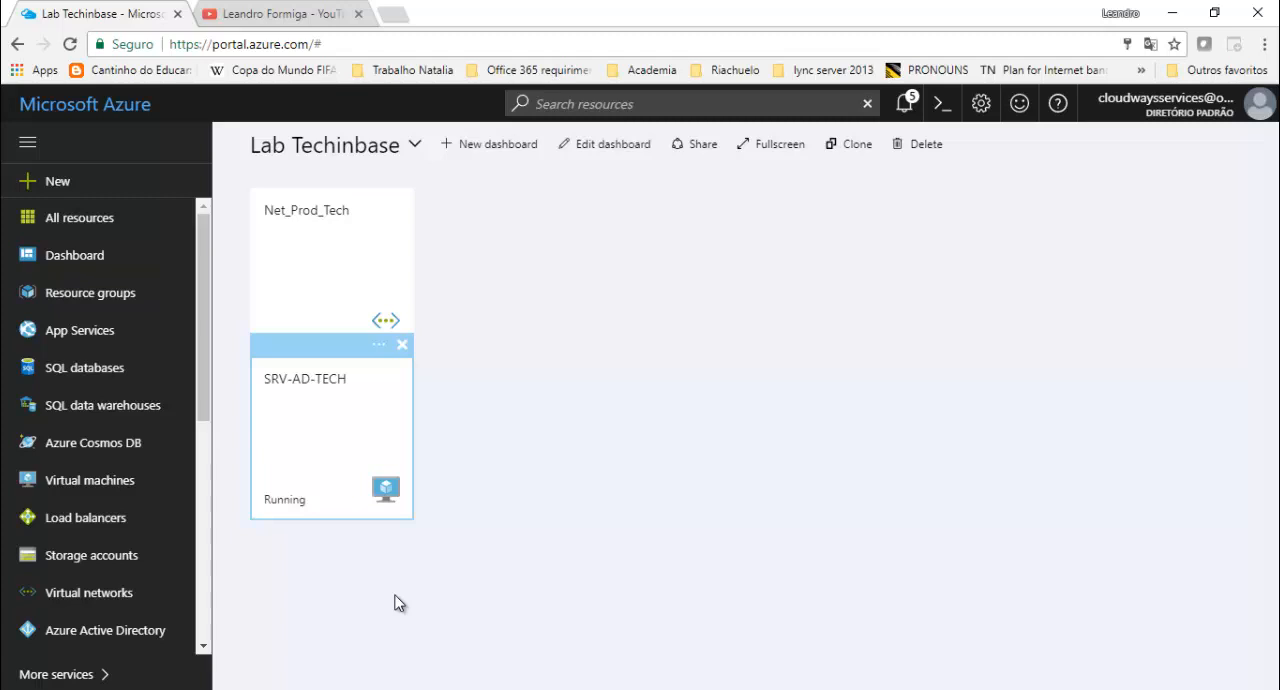
click(978, 688)
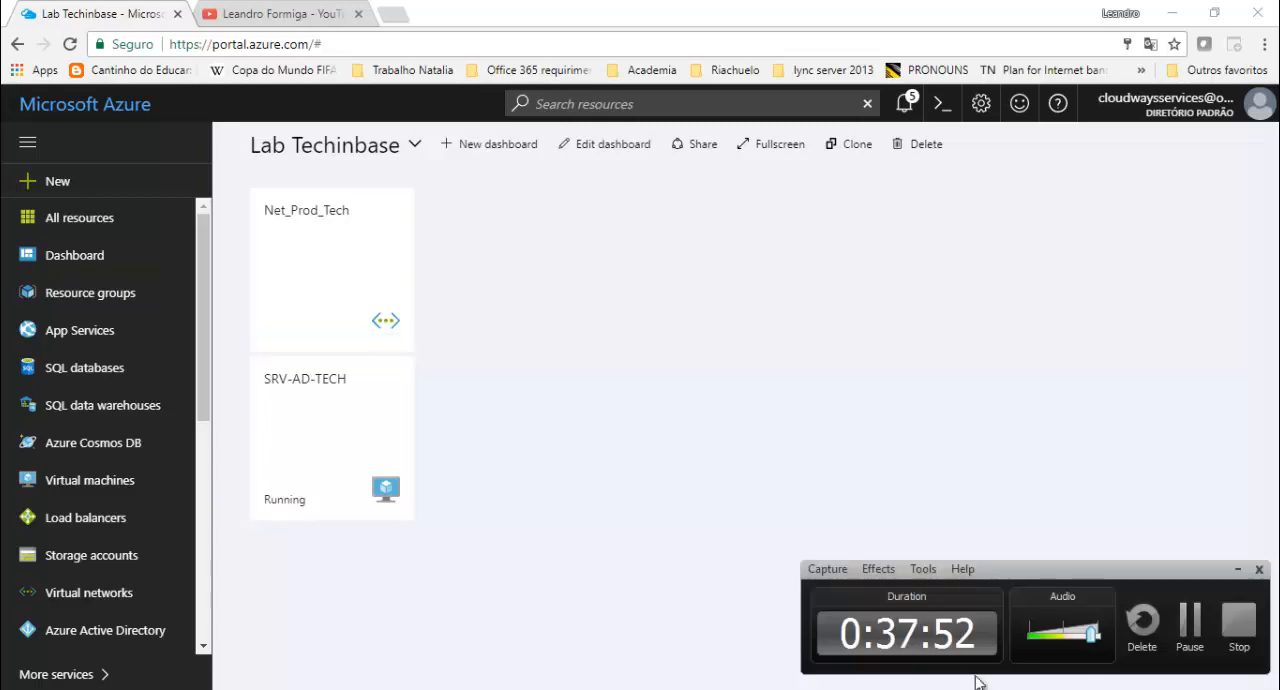